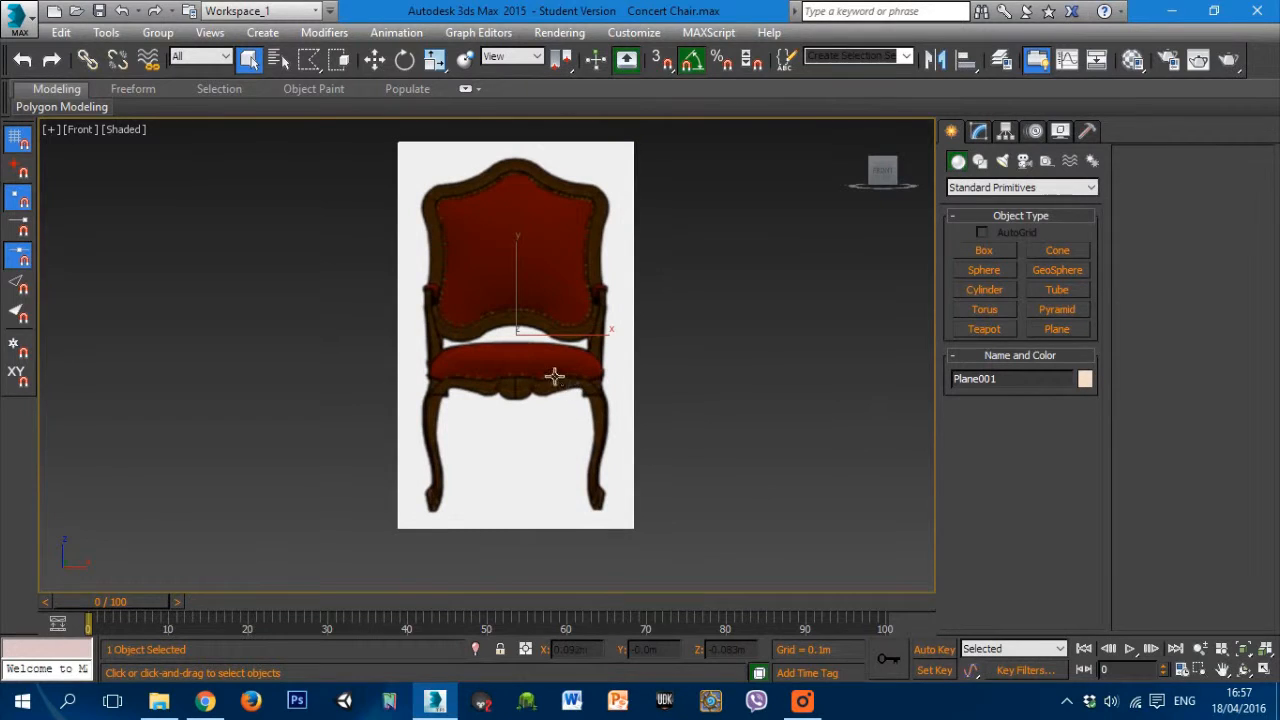
# Step: Try freezing the front-view chair reference plane with its default display properties
pyautogui.moveTo(598, 251)
pyautogui.keyDown('alt'); pyautogui.mouseDown(button='middle')
pyautogui.moveTo(633, 323)
pyautogui.moveTo(673, 286)
pyautogui.moveTo(537, 283)
pyautogui.moveTo(698, 293)
pyautogui.moveTo(581, 267)
pyautogui.mouseUp(button='middle'); pyautogui.keyUp('alt')
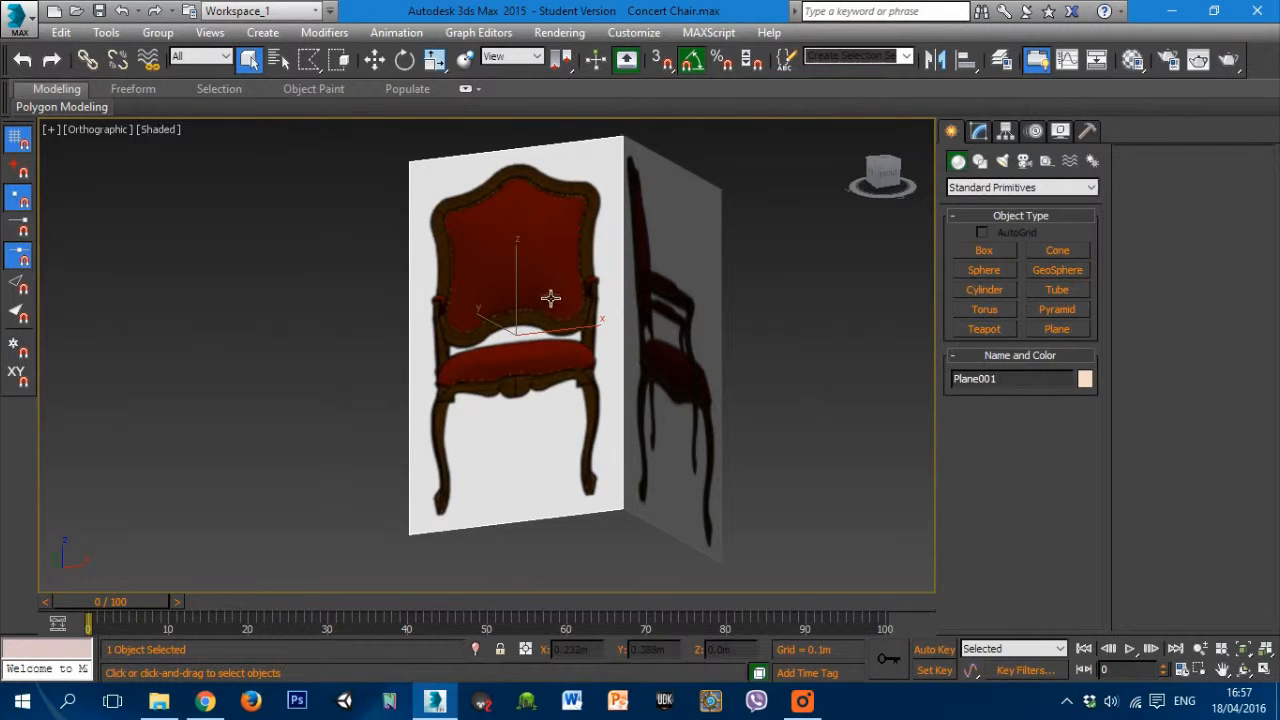
pyautogui.rightClick(537, 288)
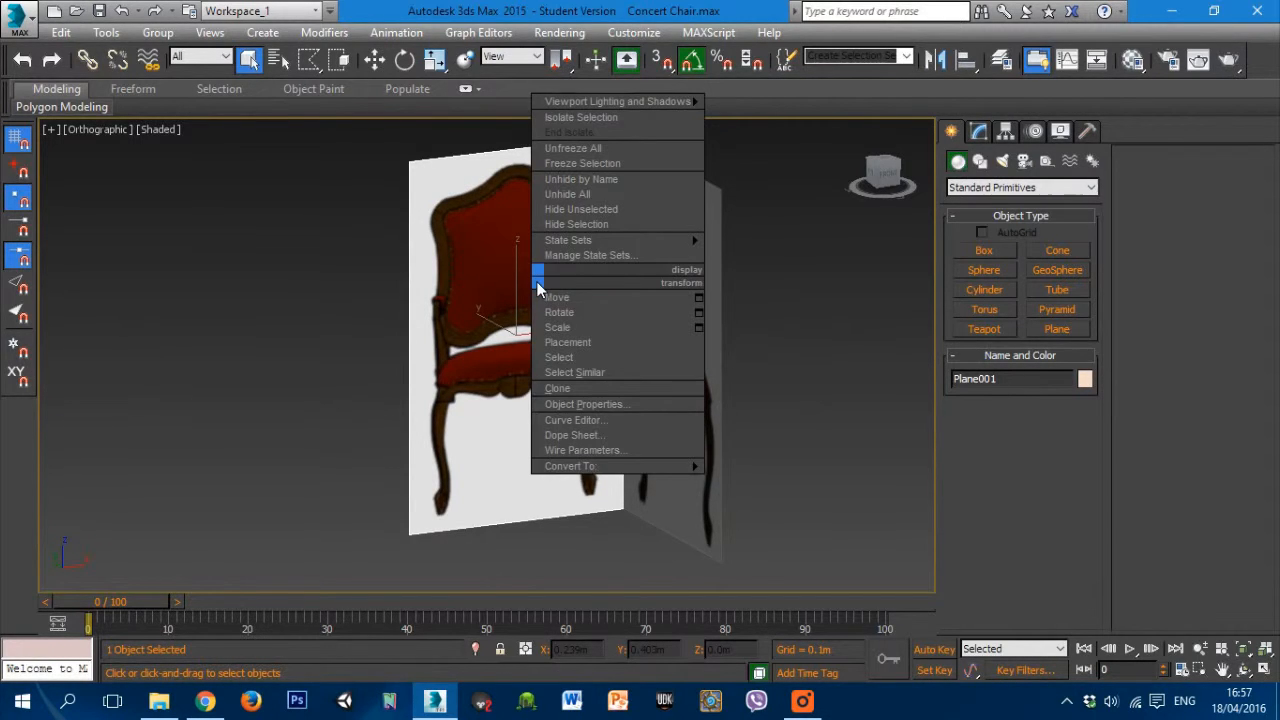
pyautogui.click(579, 166)
pyautogui.keyDown('alt'); pyautogui.moveTo(508, 343); pyautogui.dragTo(572, 315, button='middle'); pyautogui.keyUp('alt')
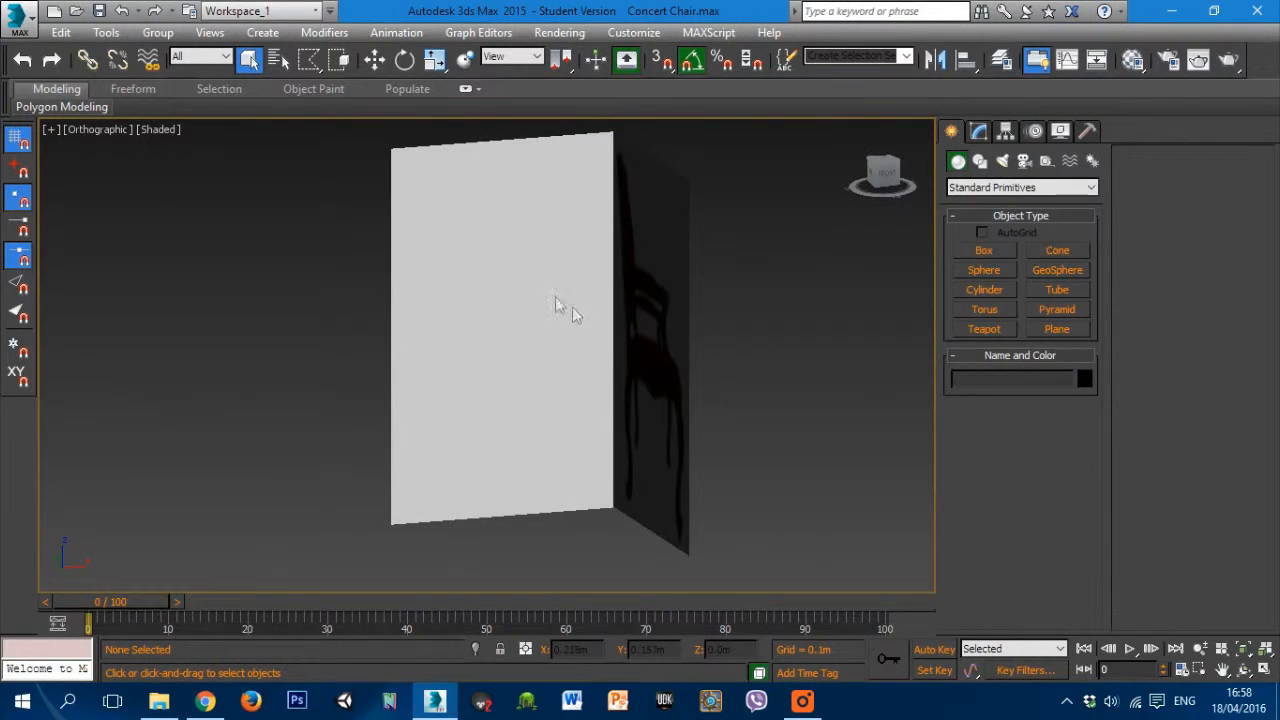
pyautogui.rightClick(532, 277)
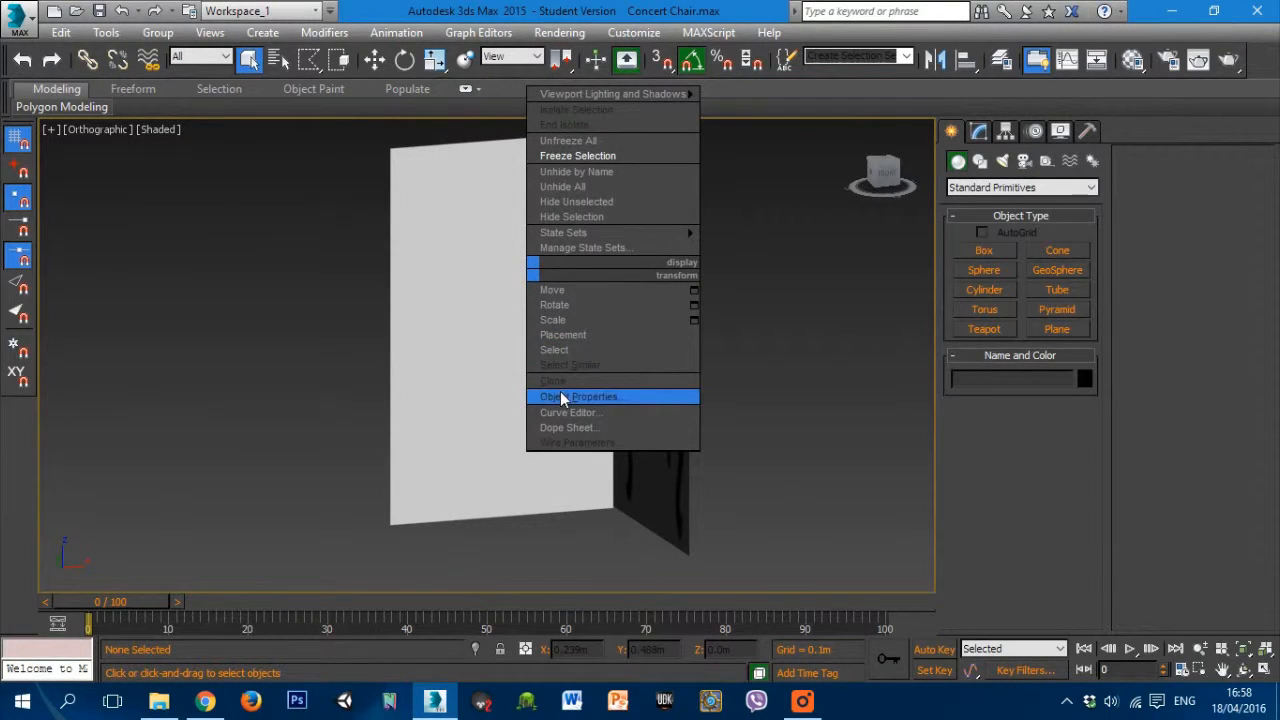
pyautogui.click(555, 397)
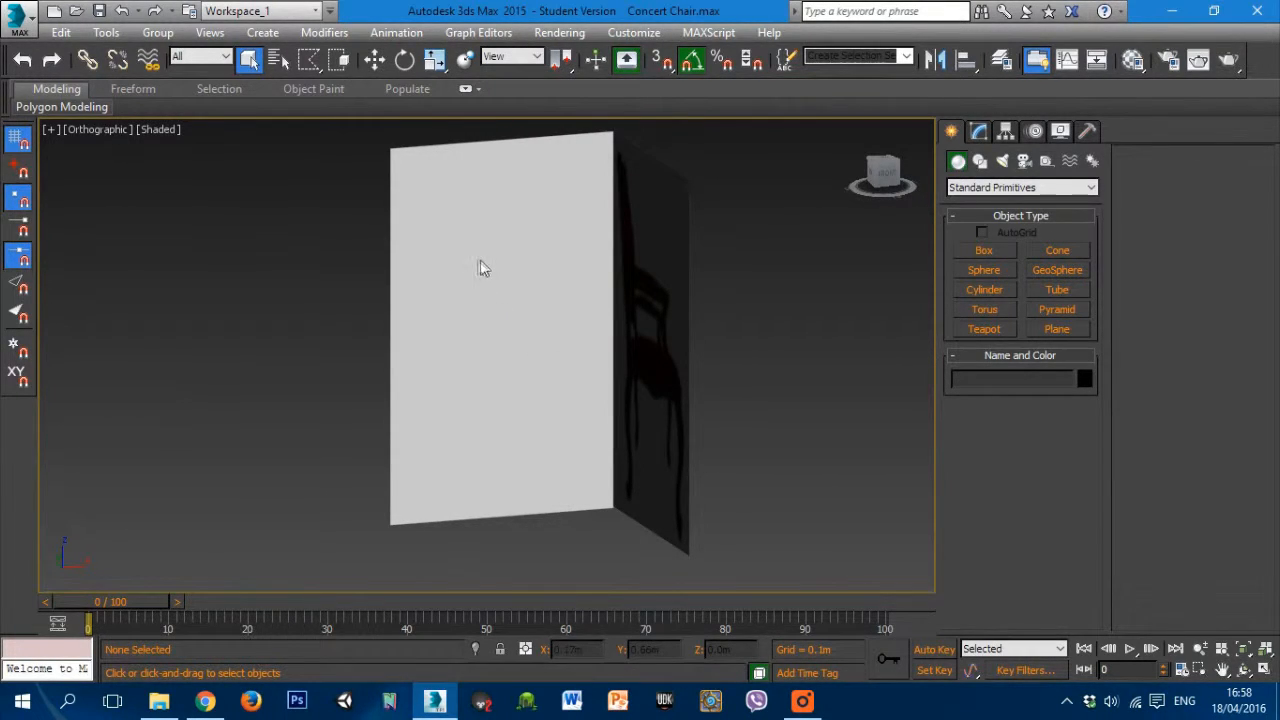
# Step: Turn off Show Frozen in Gray in the object properties of both the front and side chair reference planes
pyautogui.click(523, 281)
pyautogui.rightClick(504, 270)
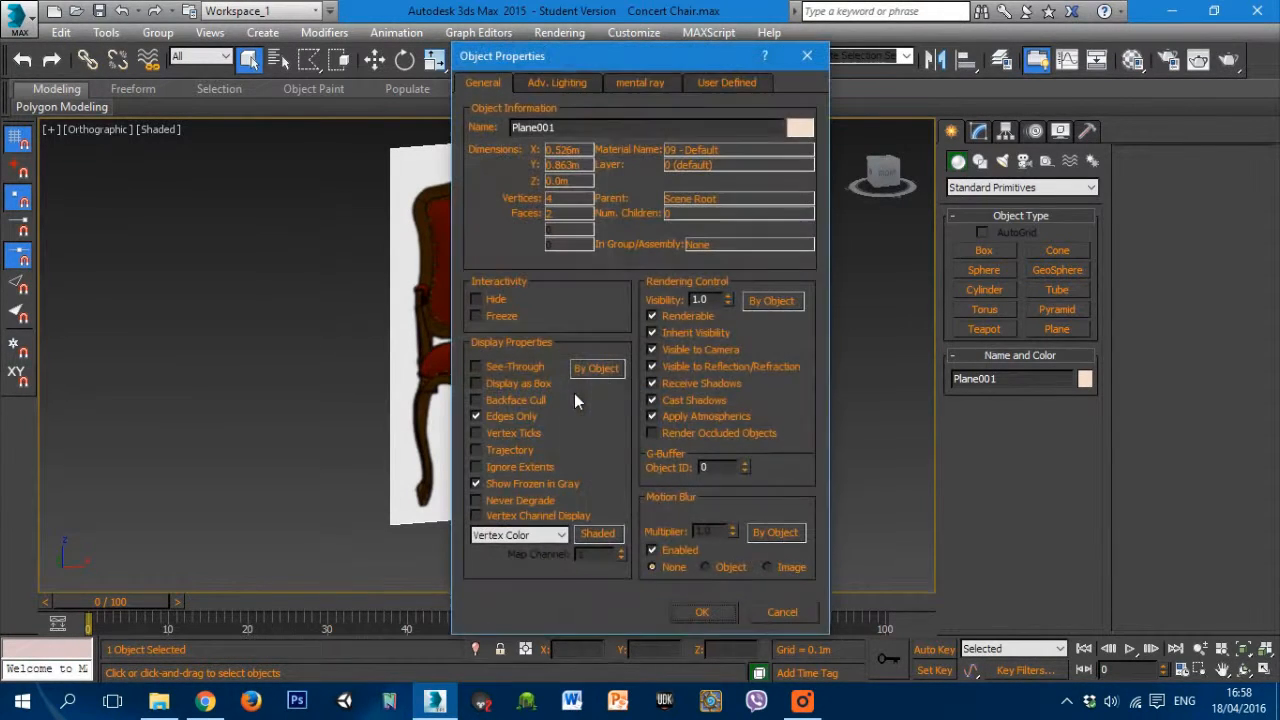
pyautogui.click(478, 483)
pyautogui.click(702, 612)
pyautogui.rightClick(645, 370)
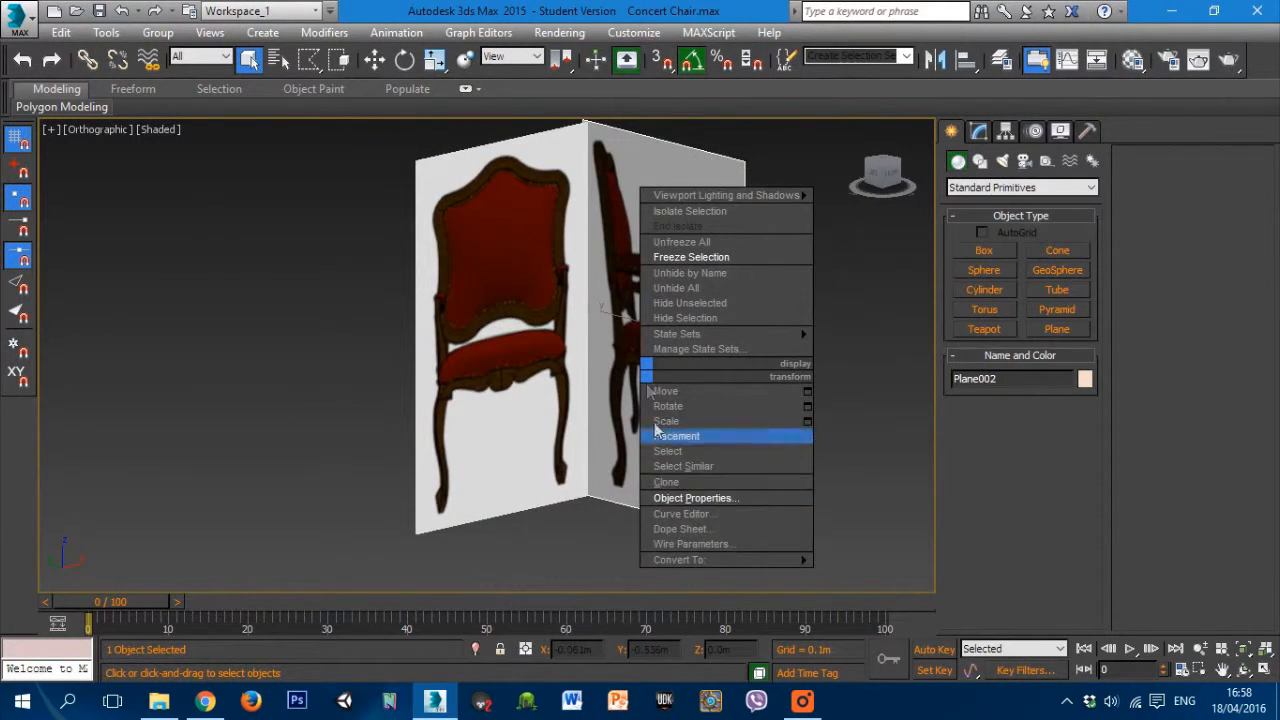
pyautogui.click(690, 497)
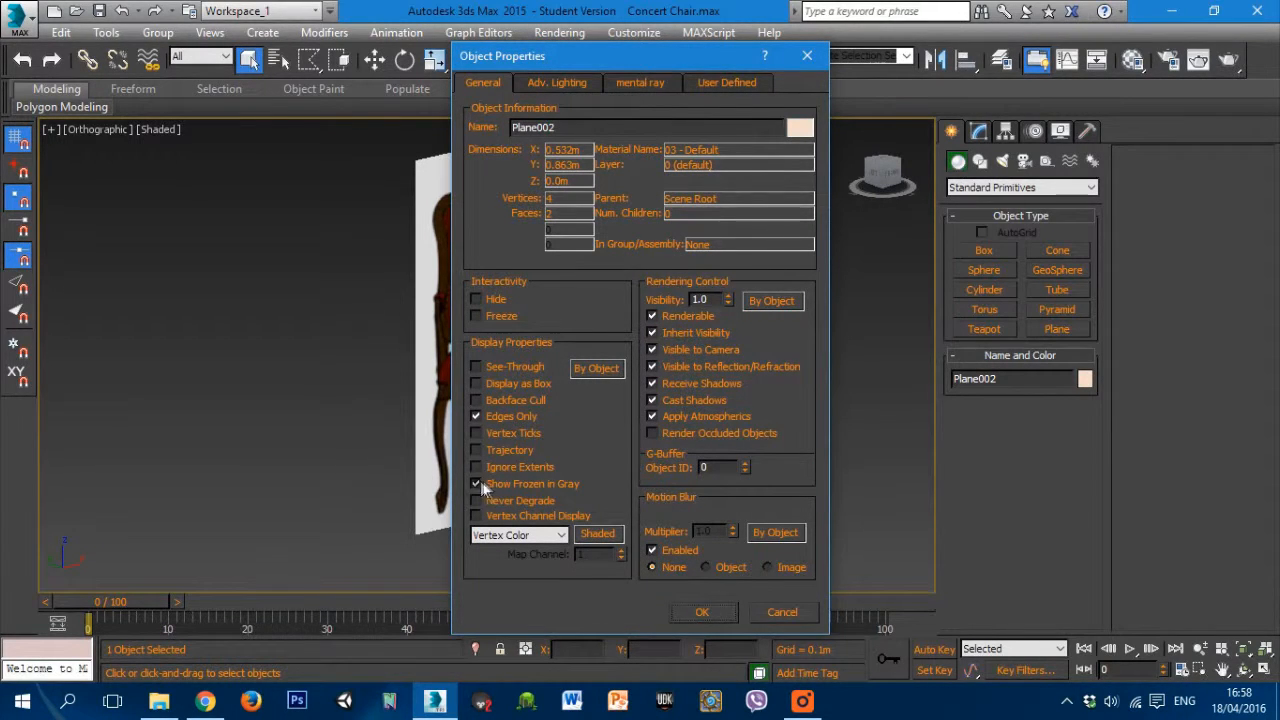
pyautogui.click(704, 612)
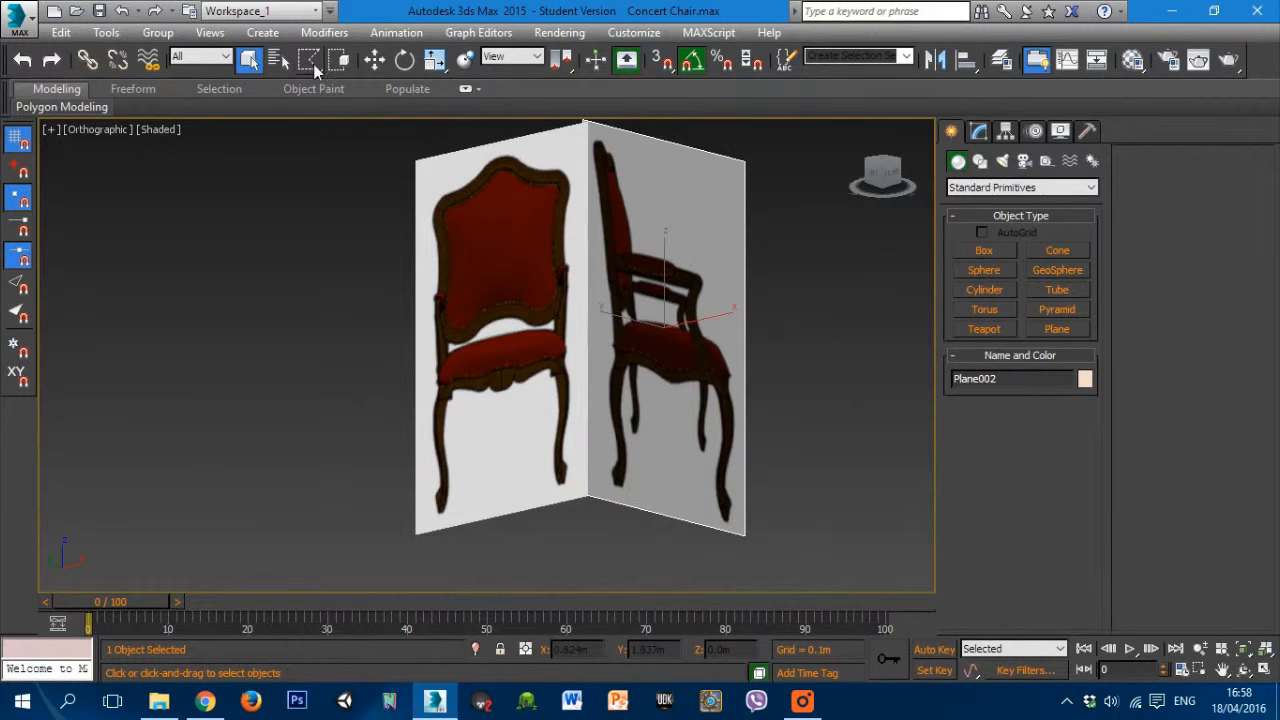
# Step: Freeze both chair reference planes together and switch to the front view
pyautogui.moveTo(315, 84); pyautogui.dragTo(314, 95)
pyautogui.moveTo(266, 266); pyautogui.dragTo(645, 414)
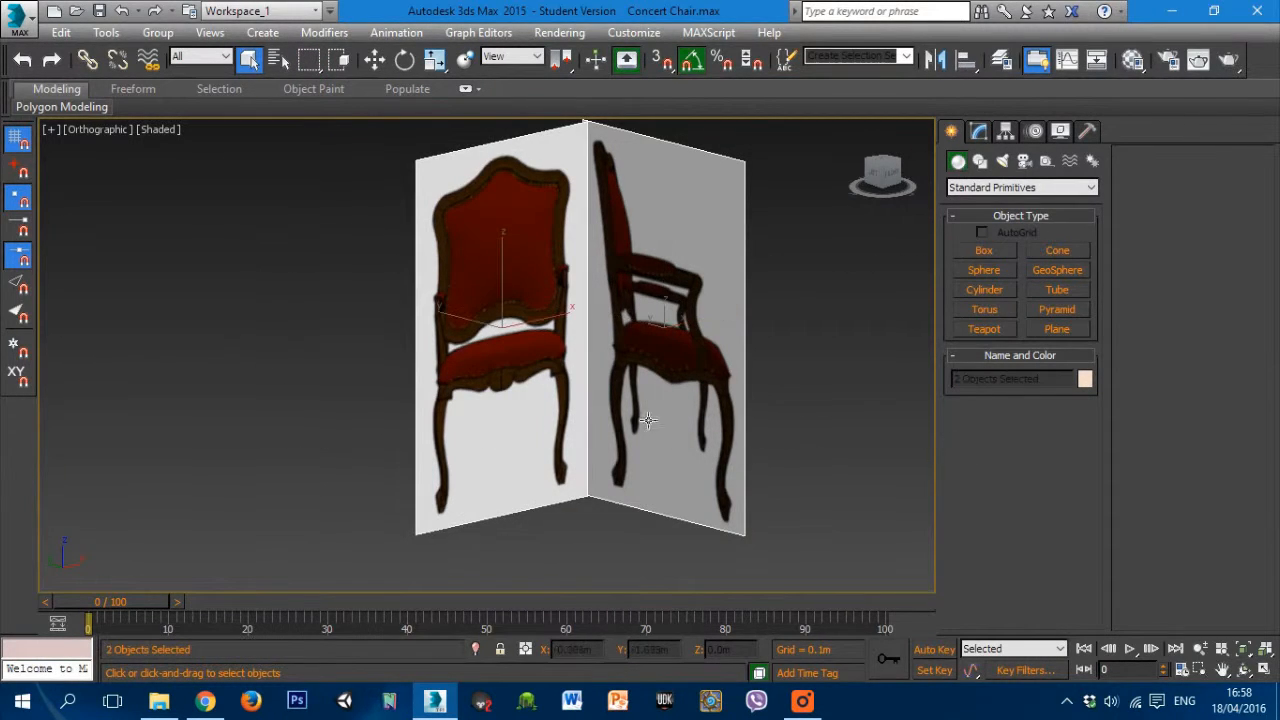
pyautogui.rightClick(614, 365)
pyautogui.click(678, 245)
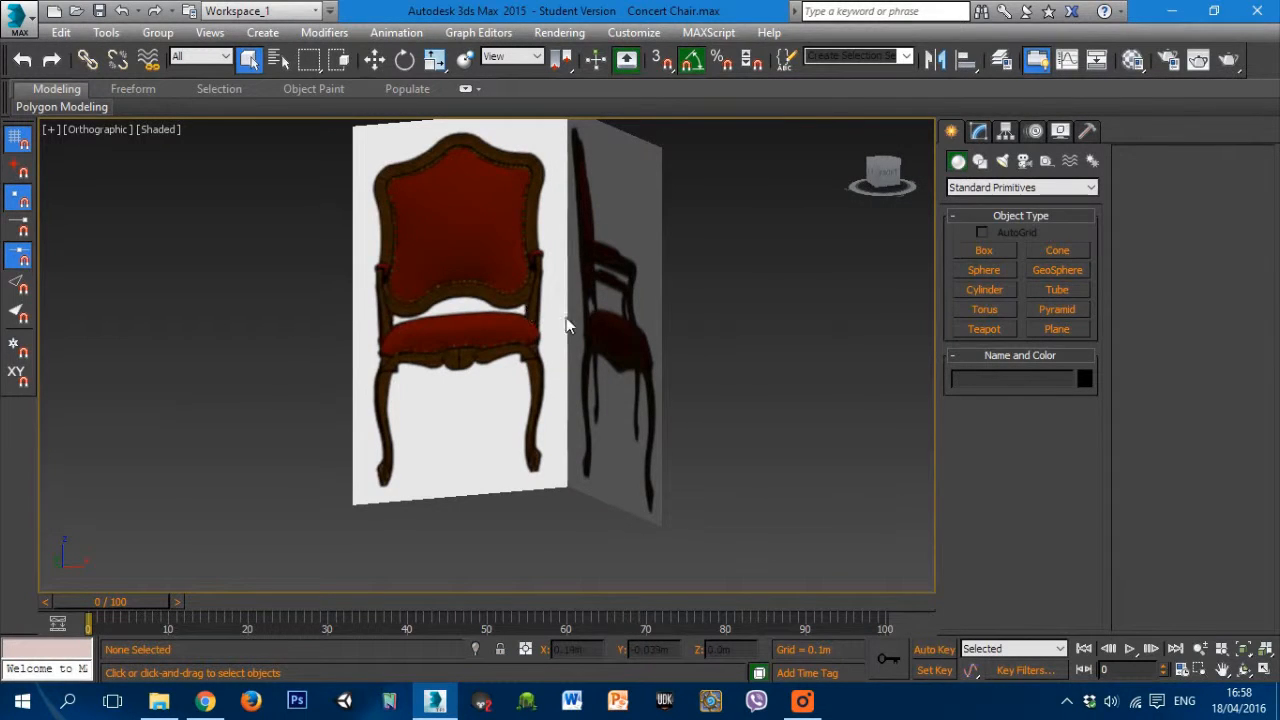
pyautogui.press('f')
pyautogui.scroll(5, 460, 320)
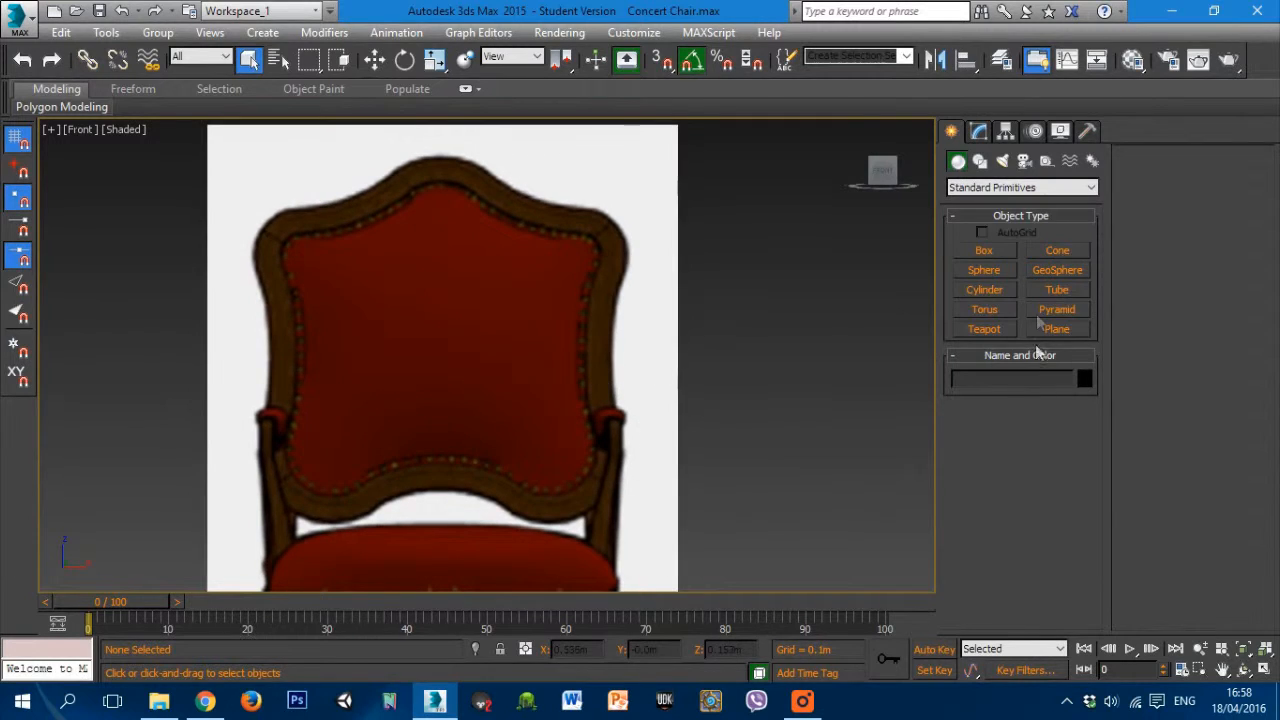
# Step: Create a box over the chair back with AutoGrid enabled, about 0.296 m long, 0.391 m wide and 0.196 m high
pyautogui.click(996, 256)
pyautogui.click(984, 232)
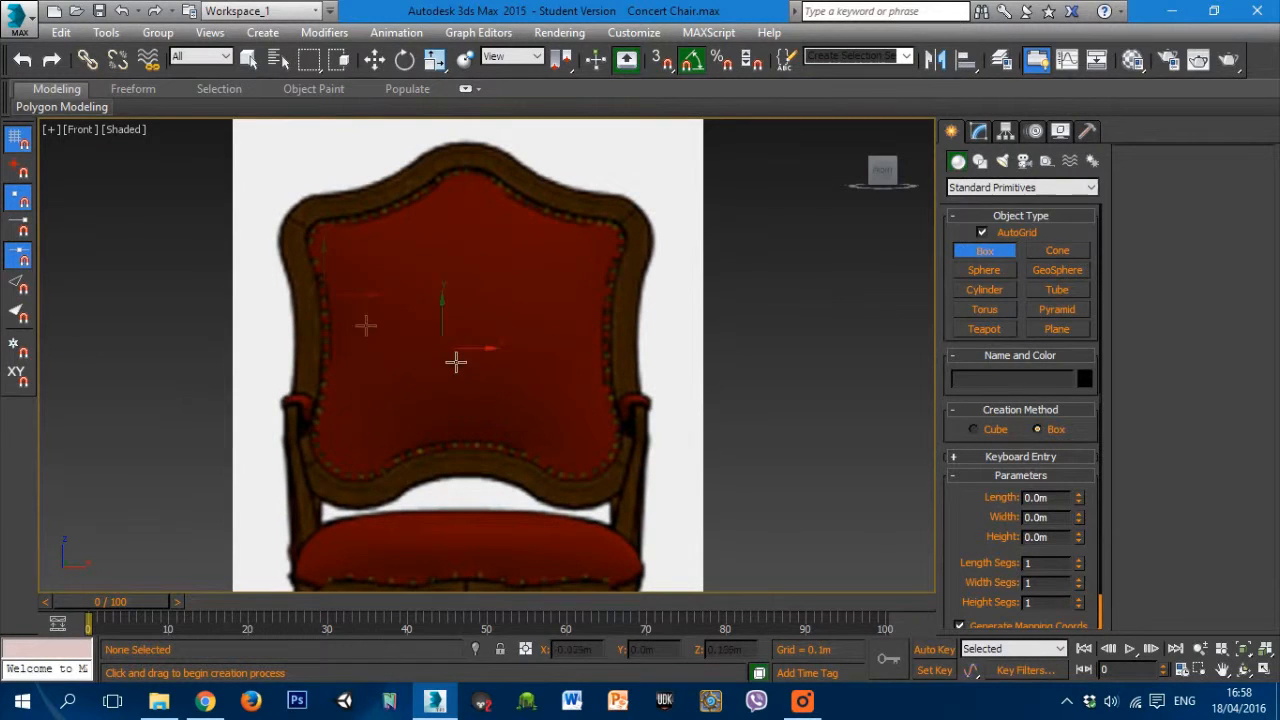
pyautogui.moveTo(287, 215); pyautogui.dragTo(649, 491)
pyautogui.click(566, 299)
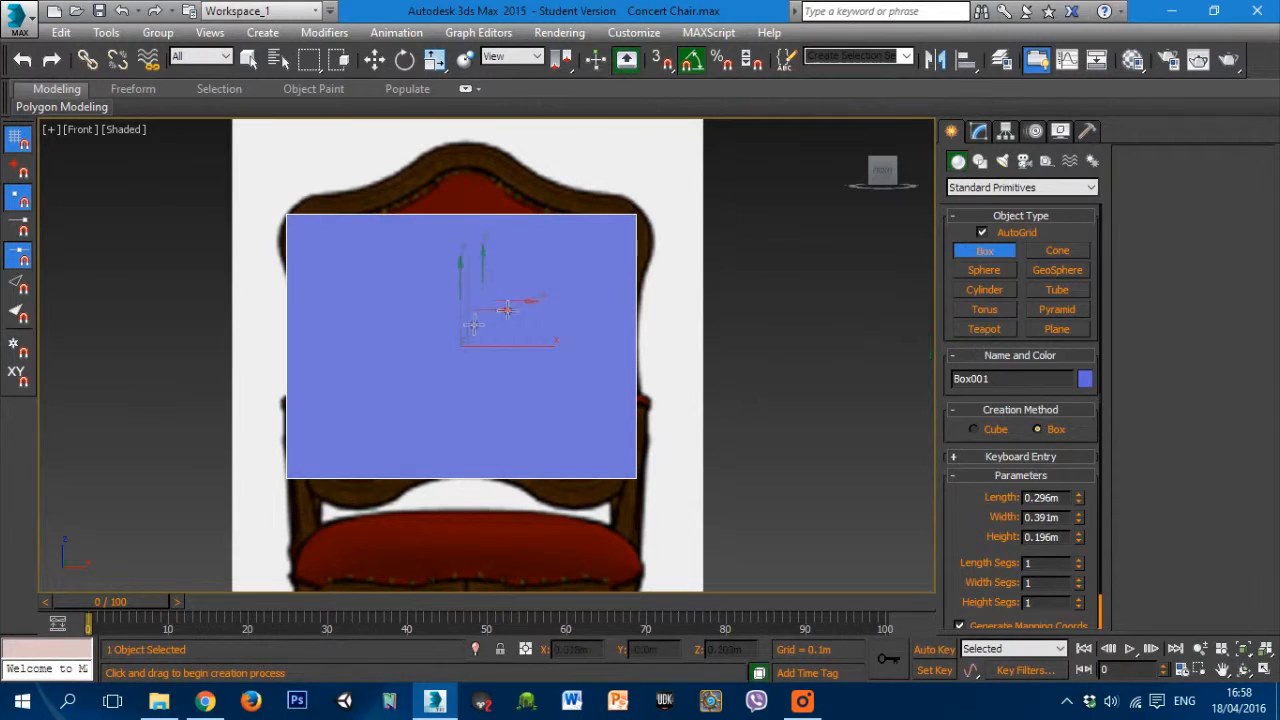
# Step: Convert the box over the chair back to an Editable Poly
pyautogui.rightClick(536, 377)
pyautogui.rightClick(556, 470)
pyautogui.moveTo(690, 634)
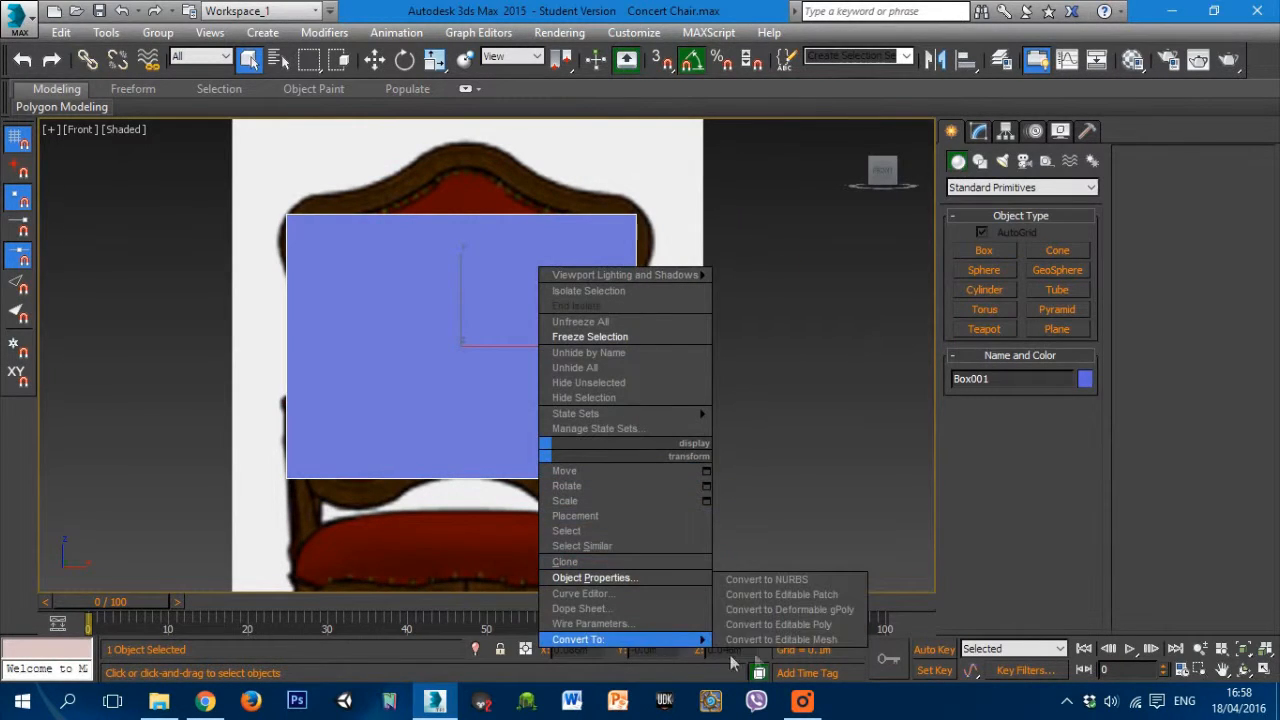
pyautogui.click(850, 618)
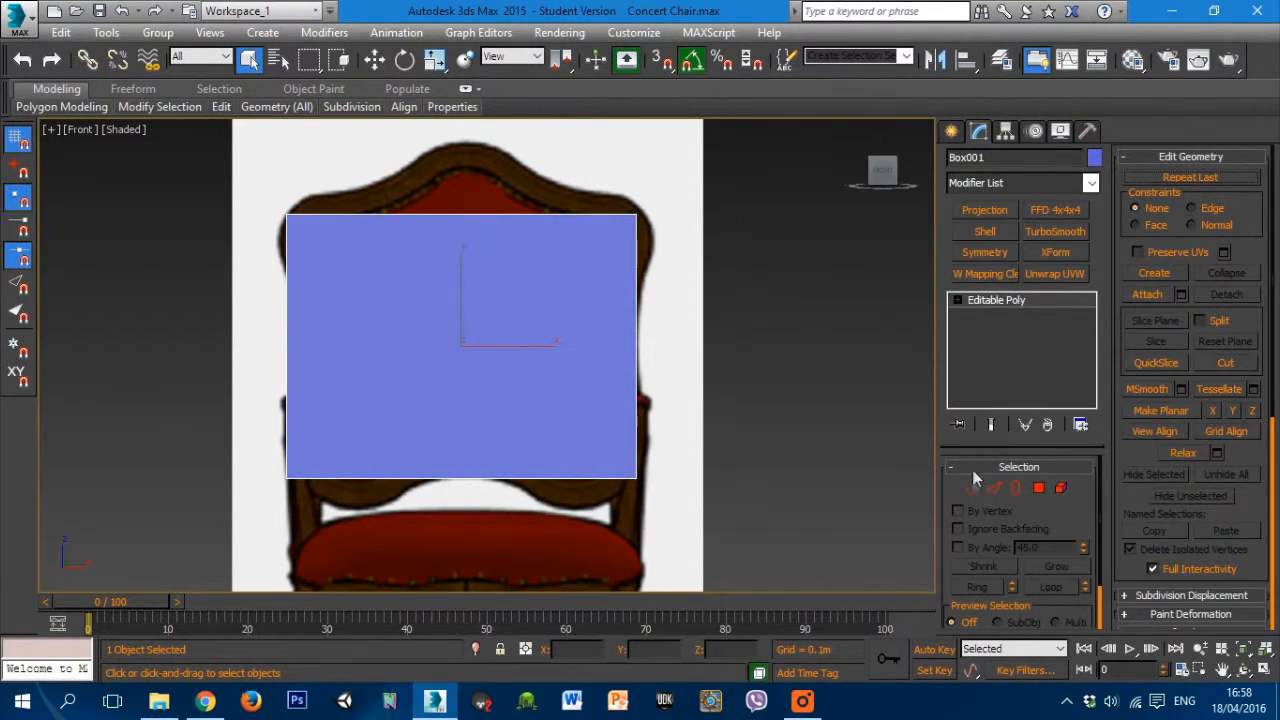
# Step: Try moving the box's upper-left corner vertices at vertex level, and undo the move
pyautogui.click(971, 487)
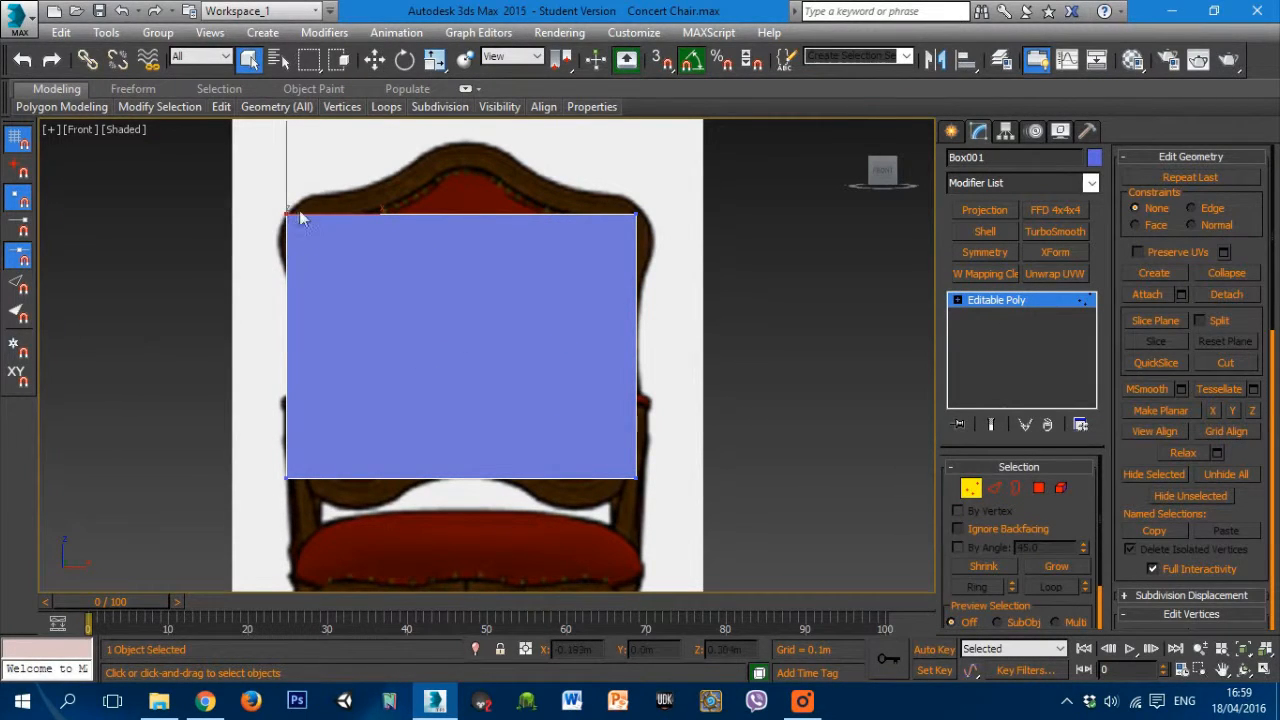
pyautogui.press('w')
pyautogui.moveTo(298, 212)
pyautogui.mouseDown()
pyautogui.moveTo(324, 236)
pyautogui.moveTo(439, 178)
pyautogui.moveTo(300, 220)
pyautogui.mouseUp()
pyautogui.hotkey('ctrl', 'z')
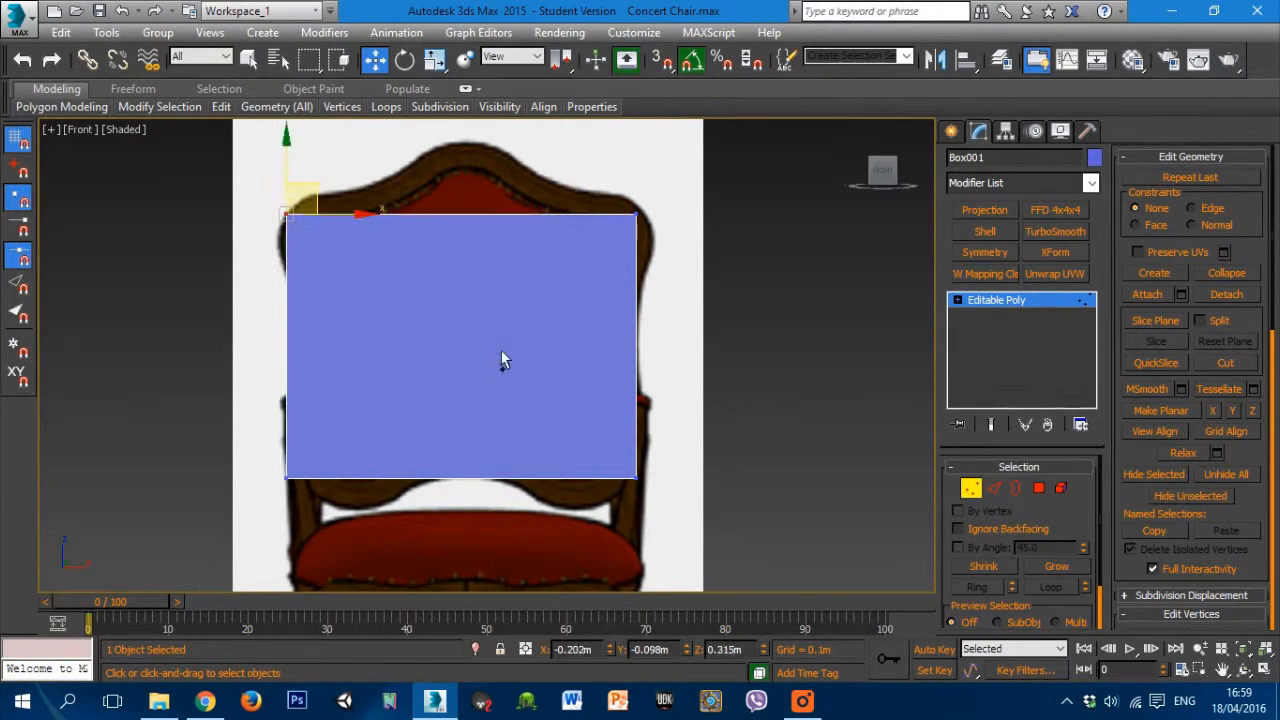
pyautogui.moveTo(525, 305); pyautogui.dragTo(584, 356, button='middle')
pyautogui.scroll(2, 508, 357)
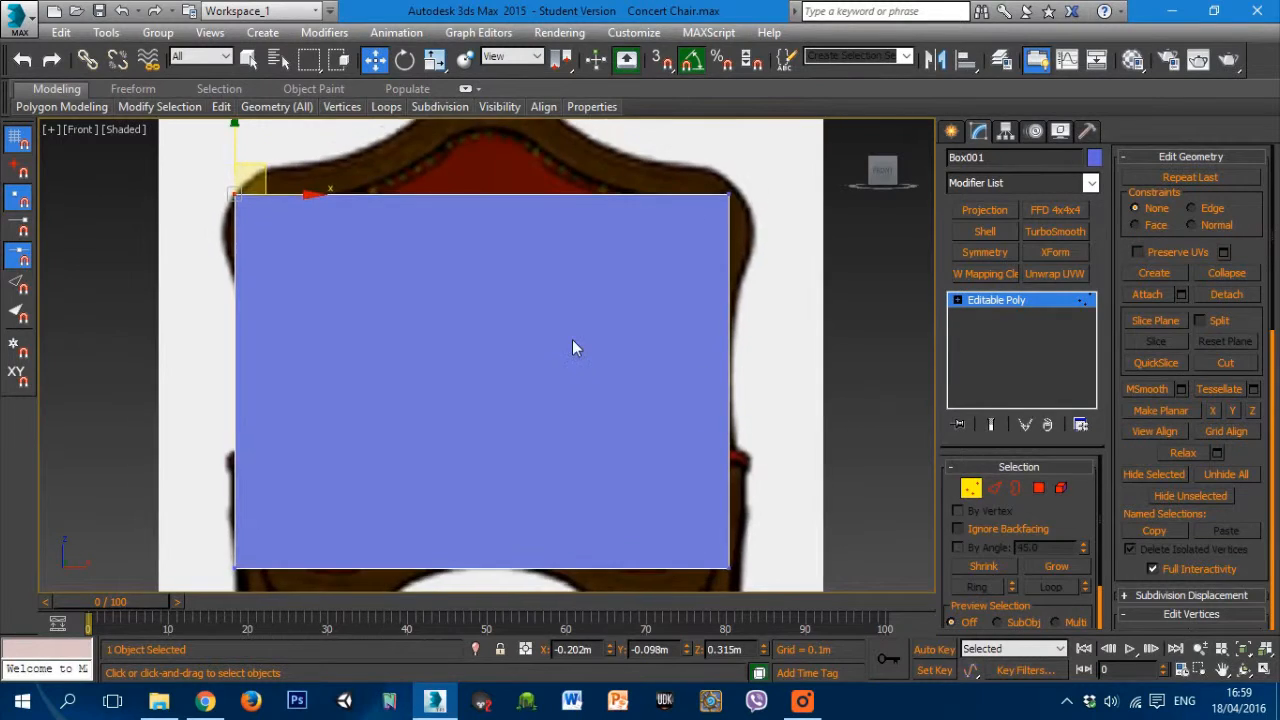
pyautogui.scroll(-2, 572, 348)
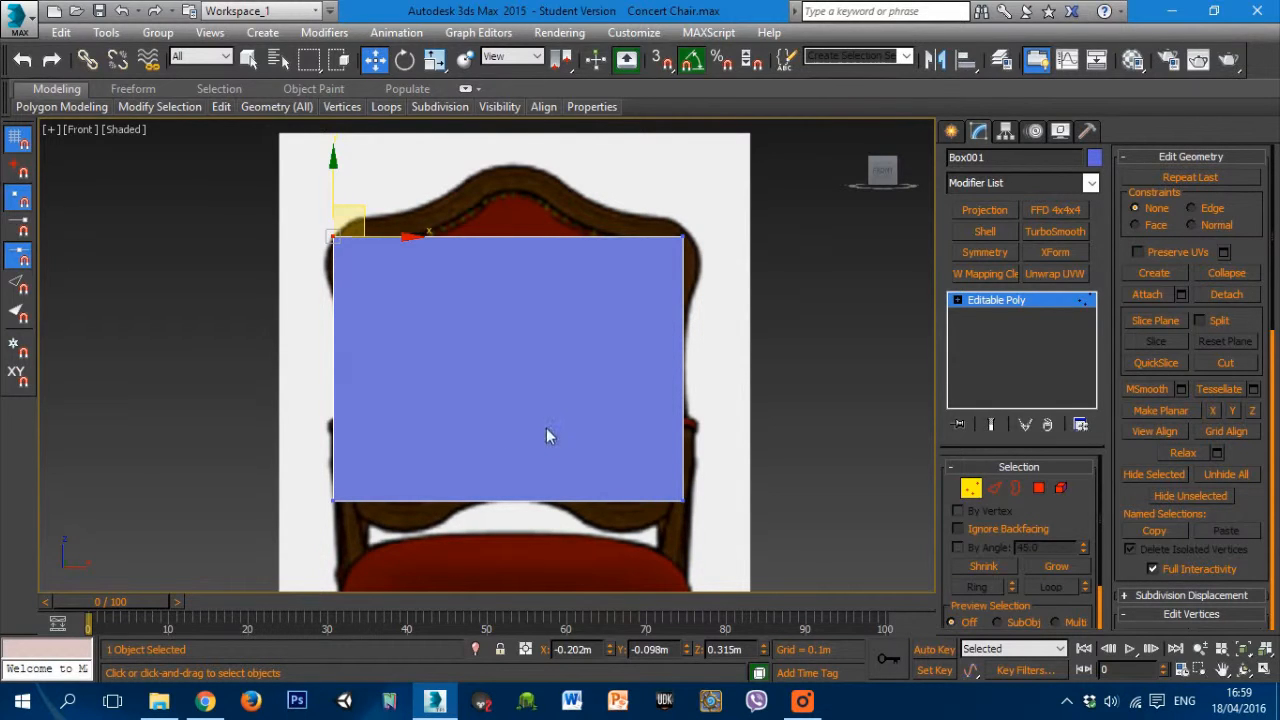
# Step: Make the box see-through, try moving its upper-left corner vertices up and outward, and undo that move
pyautogui.hotkey('alt', 'x')
pyautogui.scroll(2, 534, 345)
pyautogui.scroll(-2, 527, 350)
pyautogui.moveTo(523, 342); pyautogui.dragTo(588, 318, button='middle')
pyautogui.moveTo(393, 196); pyautogui.dragTo(399, 156)
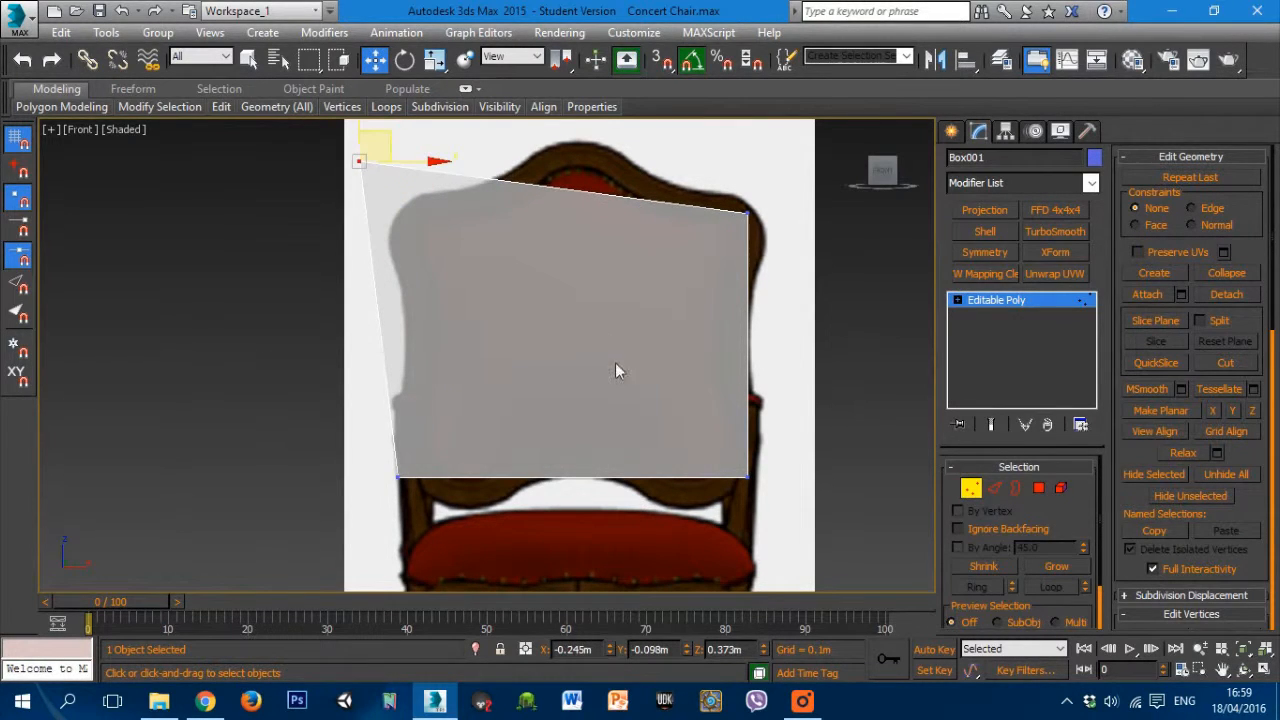
pyautogui.hotkey('ctrl', 'z')
pyautogui.scroll(-2, 560, 341)
pyautogui.scroll(3, 560, 341)
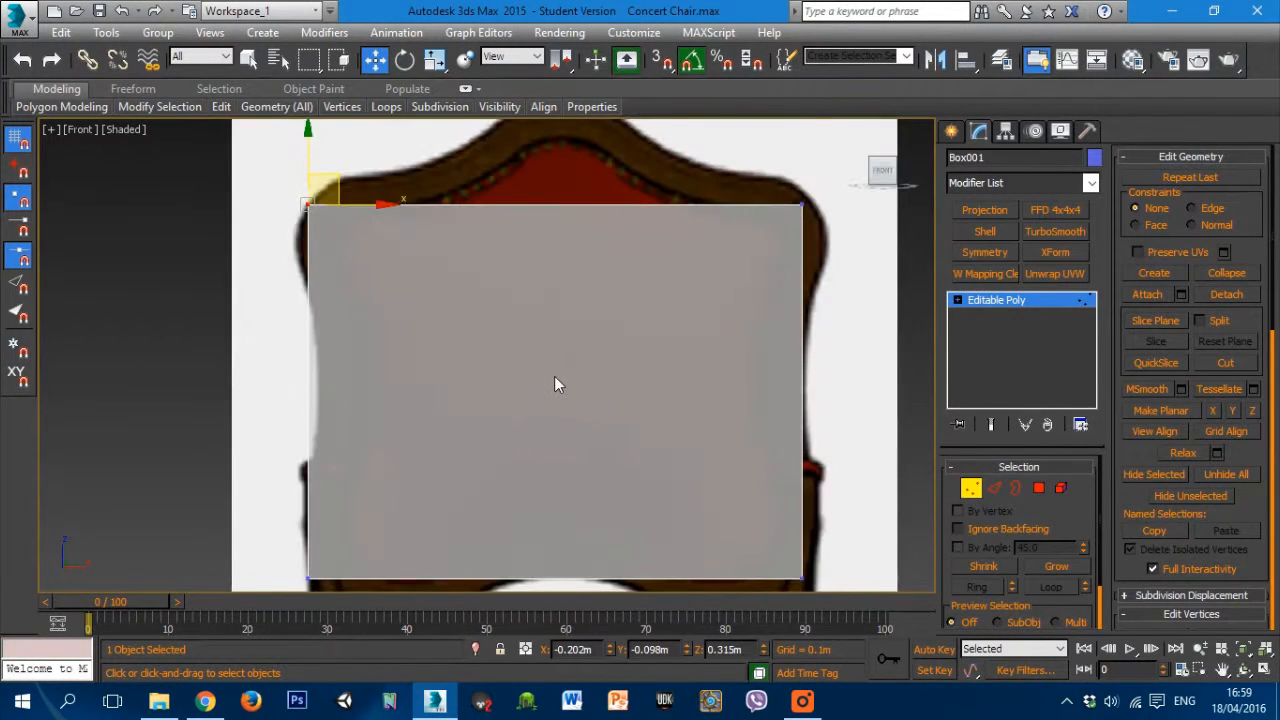
# Step: Delete the box polygons covering the chair back and leave polygon editing
pyautogui.click(970, 487)
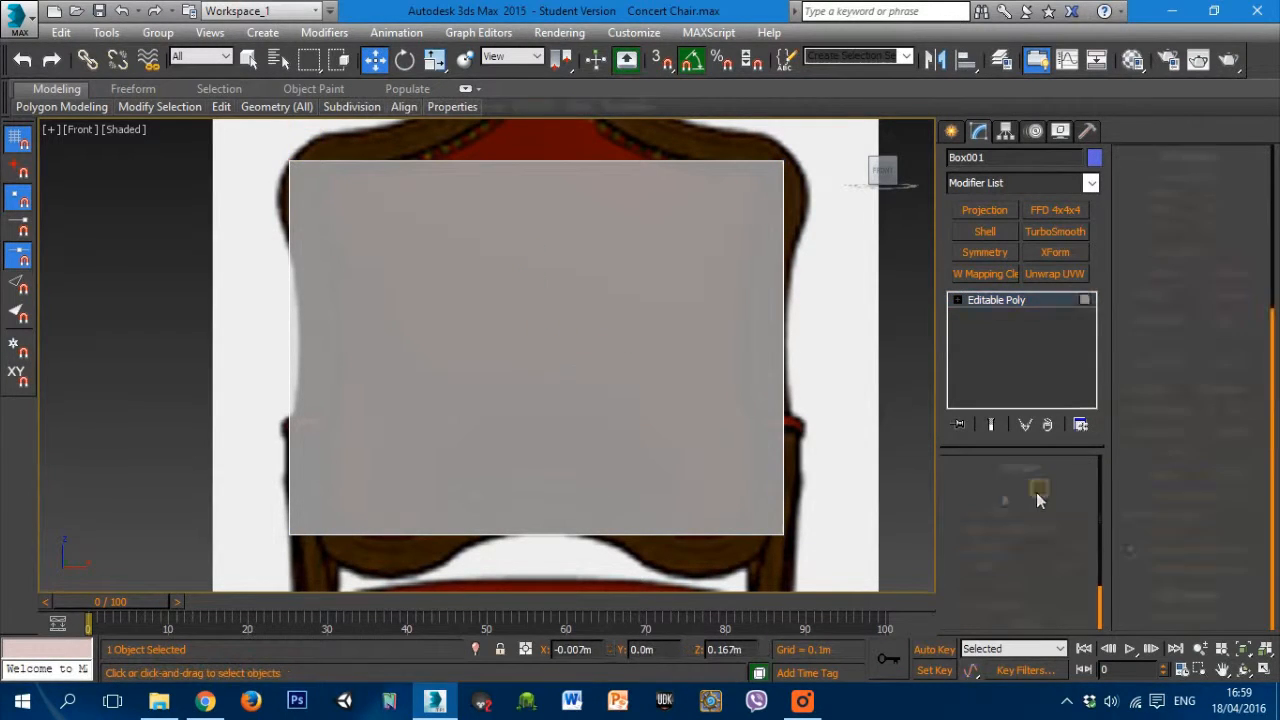
pyautogui.click(1038, 487)
pyautogui.click(675, 415)
pyautogui.press('Delete')
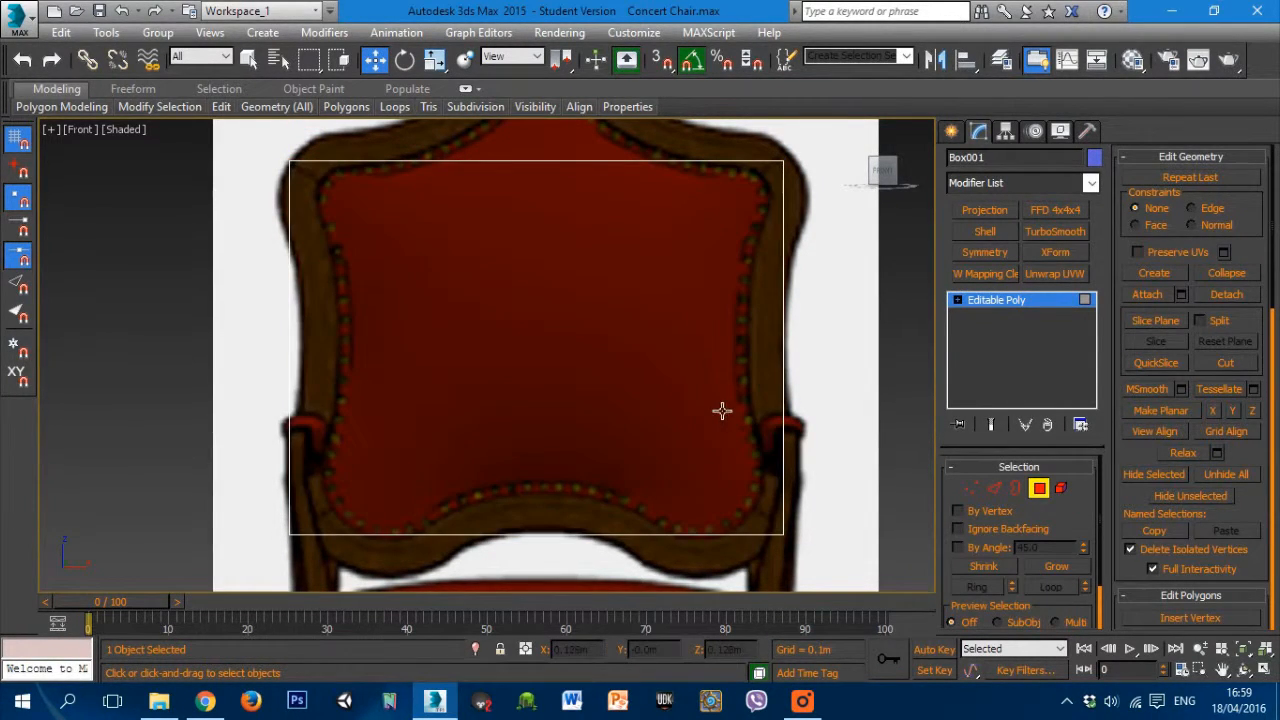
pyautogui.scroll(-3, 812, 393)
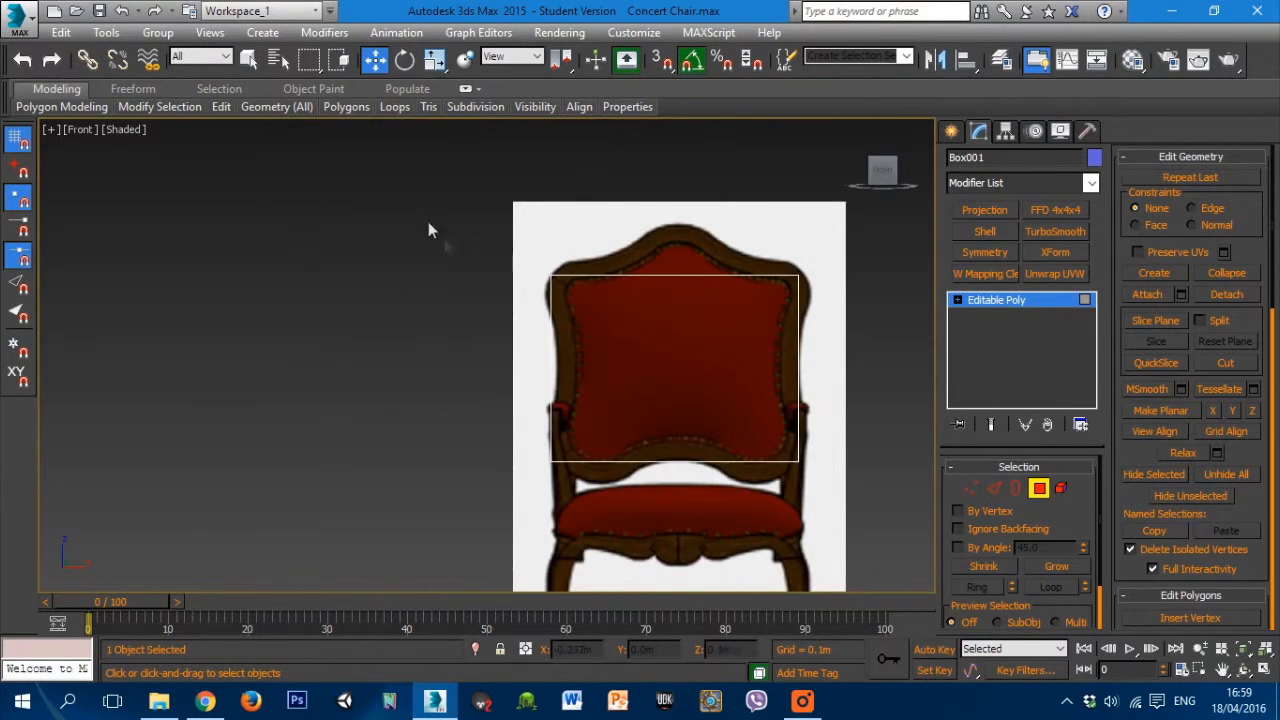
pyautogui.click(1038, 487)
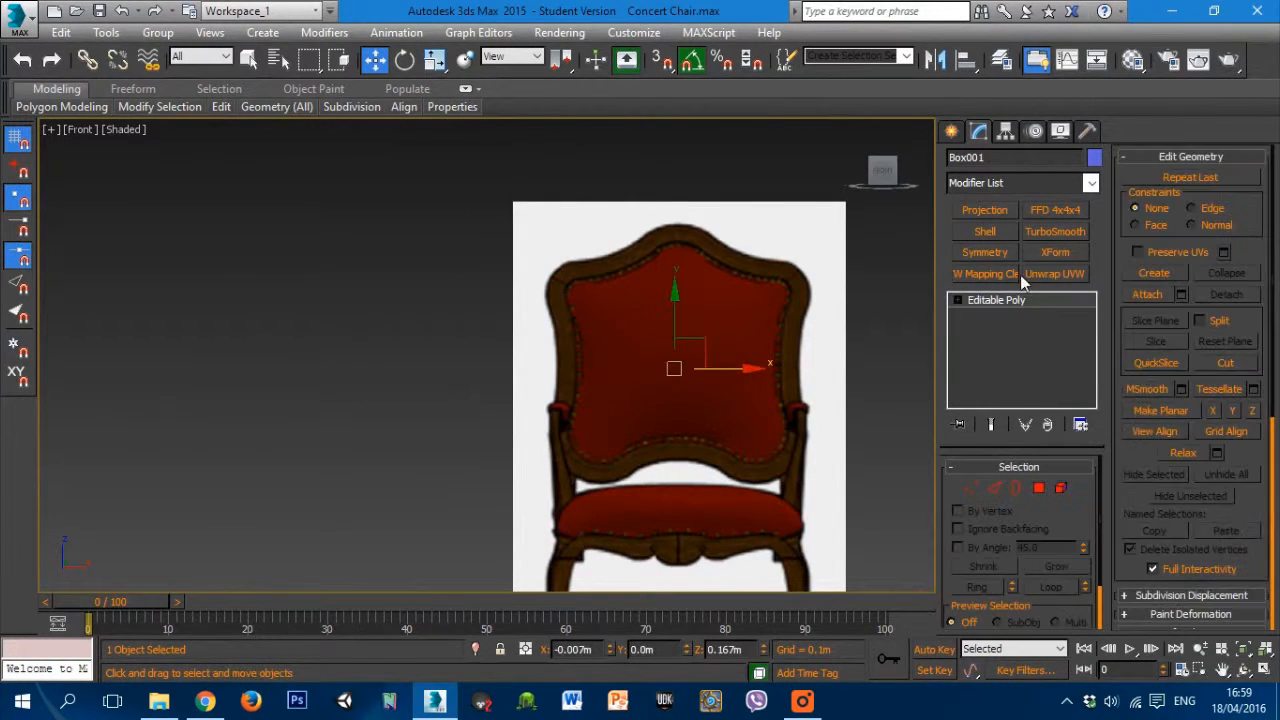
# Step: Create a plane over the chair back, about 0.294 m long and 0.405 m wide, and make it see-through
pyautogui.click(952, 132)
pyautogui.click(1057, 329)
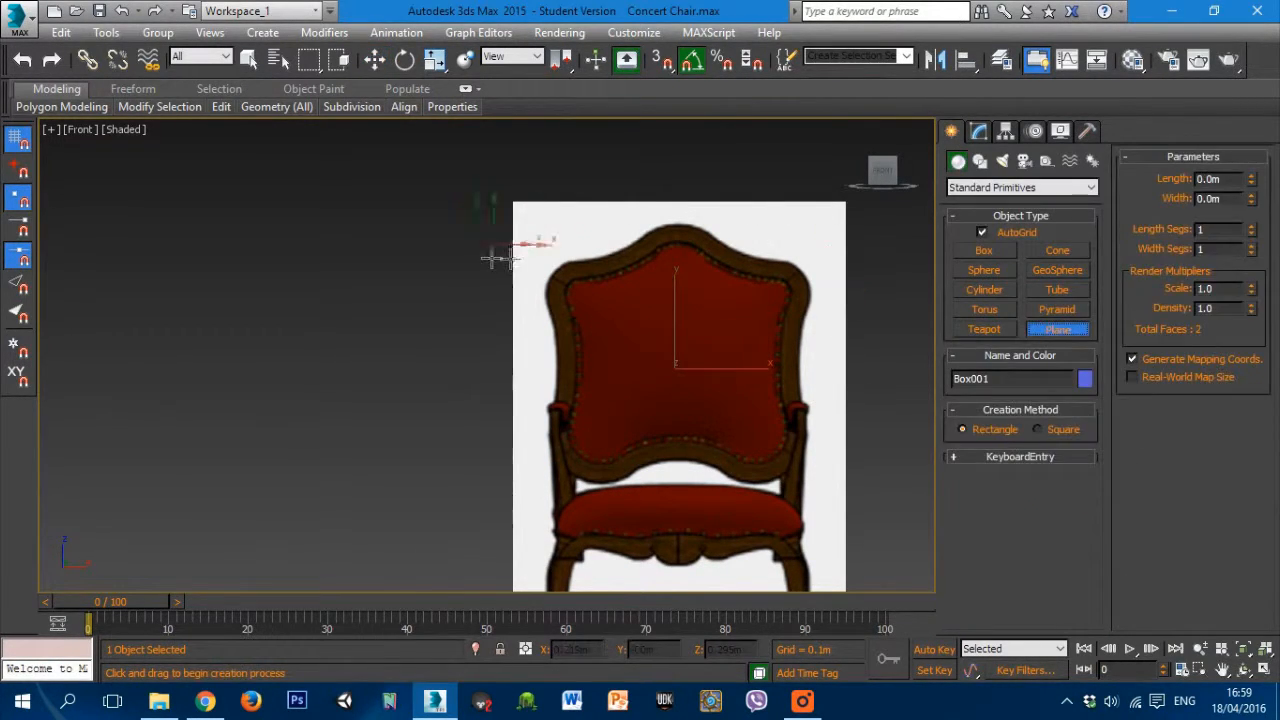
pyautogui.moveTo(551, 271); pyautogui.dragTo(819, 467)
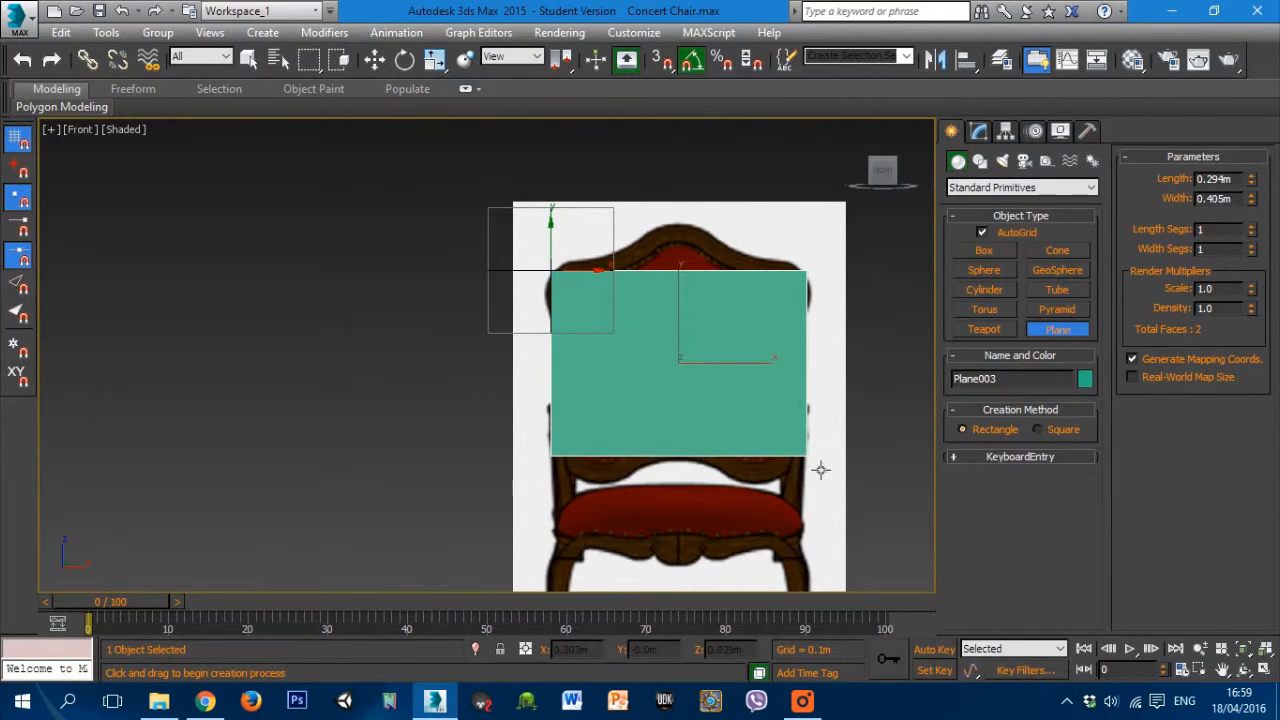
pyautogui.press('w')
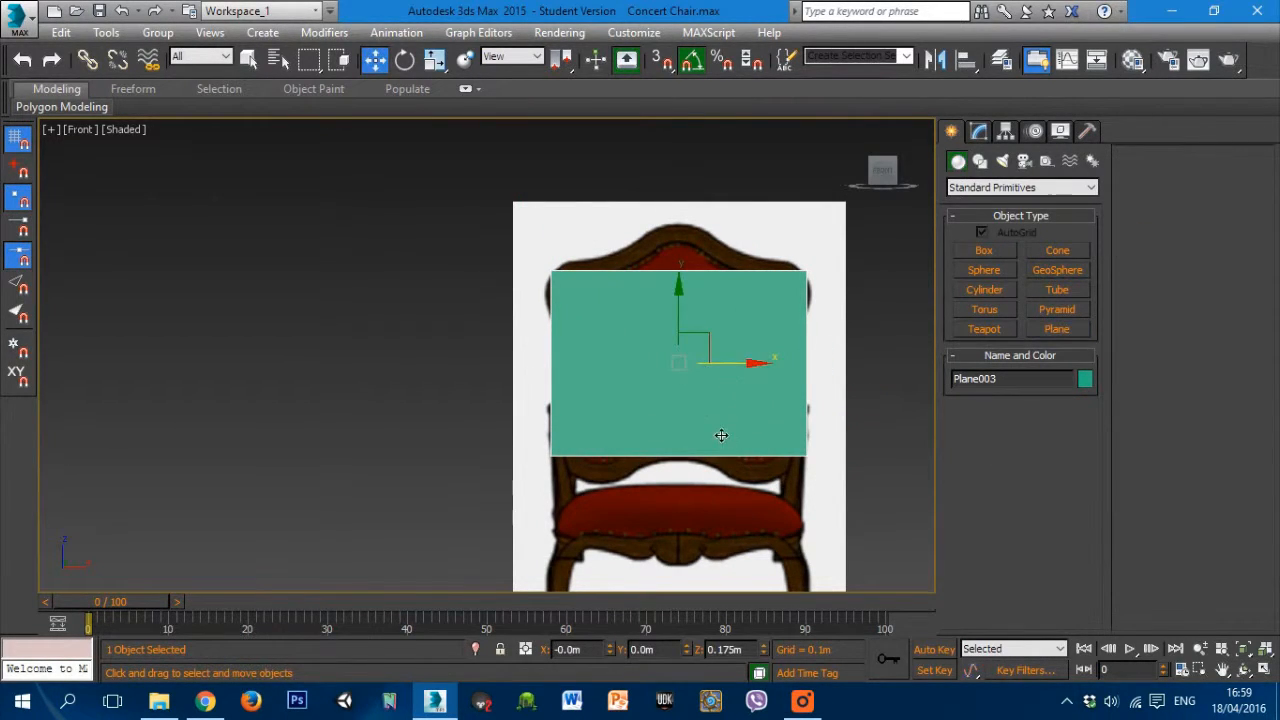
pyautogui.rightClick(711, 425)
pyautogui.click(378, 467)
pyautogui.hotkey('alt', 'x')
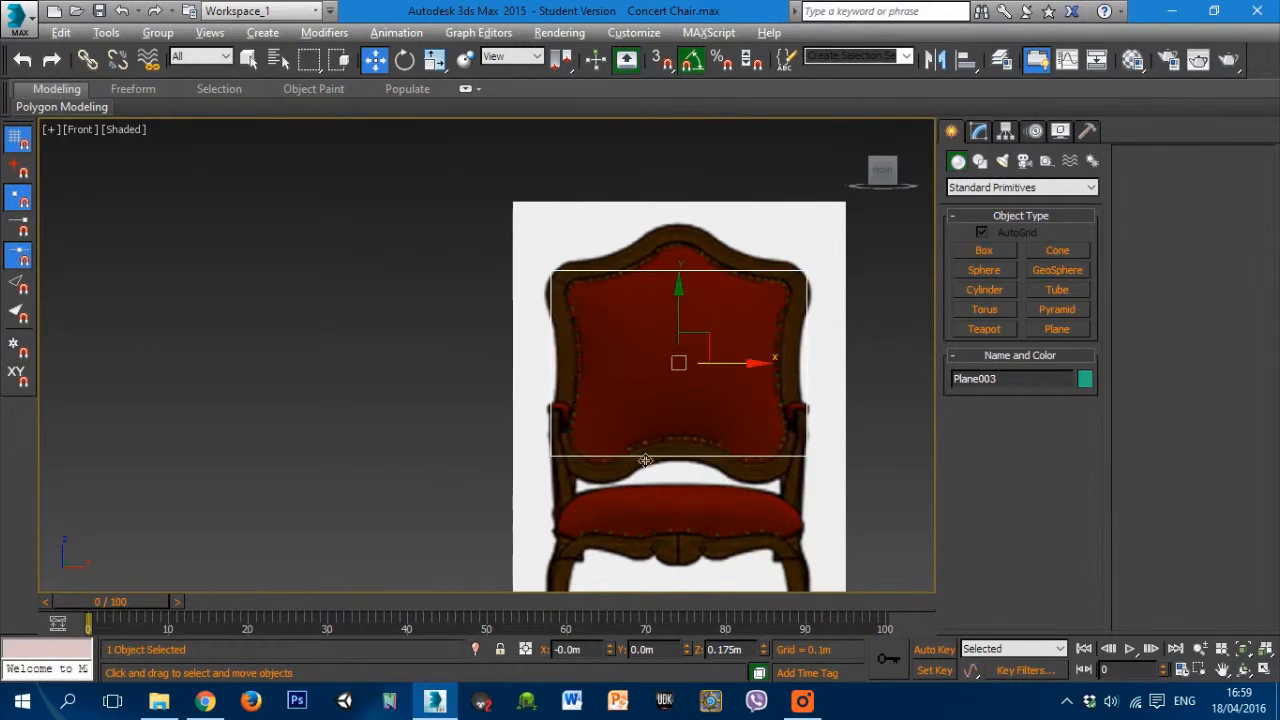
# Step: Convert the plane over the chair back to an Editable Poly
pyautogui.scroll(2, 684, 408)
pyautogui.moveTo(694, 414); pyautogui.dragTo(566, 468, button='middle')
pyautogui.scroll(-1, 566, 467)
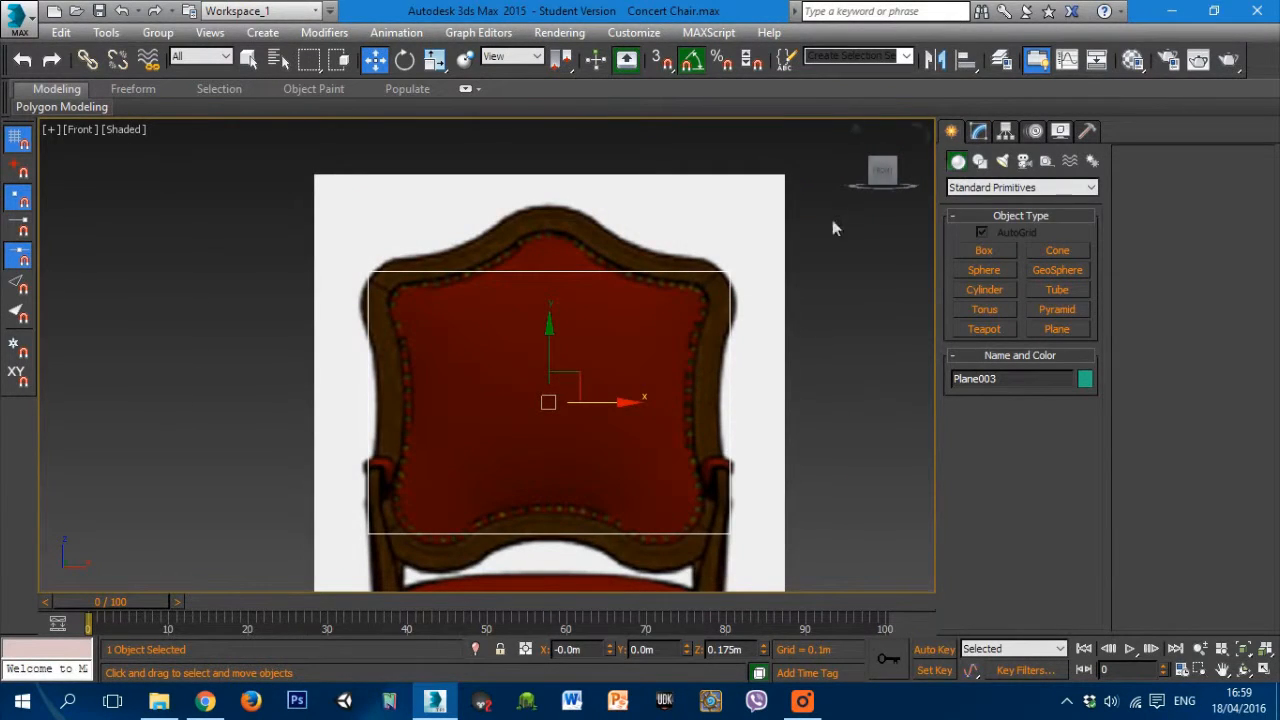
pyautogui.rightClick(658, 335)
pyautogui.click(890, 526)
# Step: Move the plane's upper-left vertex to the outer corner of the chair back's frame, about X -0.205 m, Z 0.32 m
pyautogui.click(967, 489)
pyautogui.click(369, 272)
pyautogui.scroll(5, 395, 268)
pyautogui.moveTo(410, 264)
pyautogui.mouseDown()
pyautogui.moveTo(410, 354)
pyautogui.moveTo(381, 331)
pyautogui.moveTo(397, 279)
pyautogui.mouseUp()
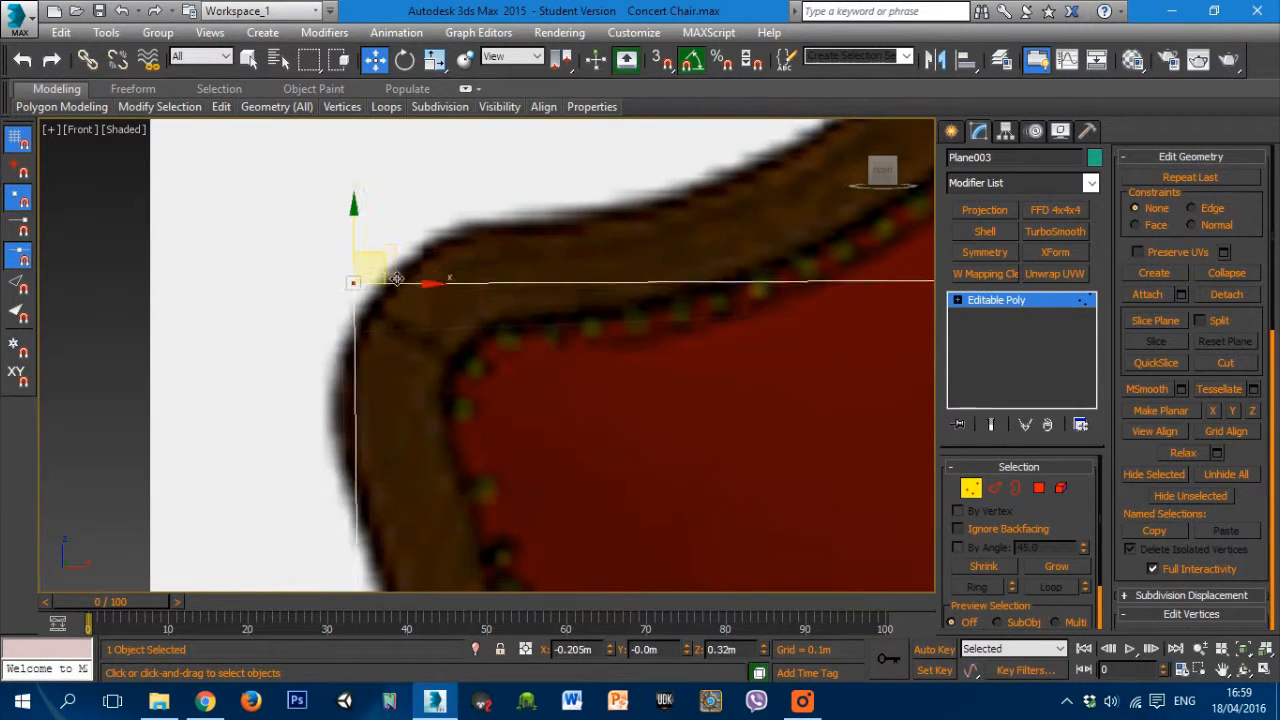
# Step: Move the plane's lower-left vertex to just outside the chair frame, about X -0.214 m, Z 0.026 m
pyautogui.scroll(-6, 397, 279)
pyautogui.moveTo(471, 384); pyautogui.dragTo(462, 319, button='middle')
pyautogui.moveTo(287, 378); pyautogui.dragTo(373, 493)
pyautogui.moveTo(342, 388); pyautogui.dragTo(433, 425)
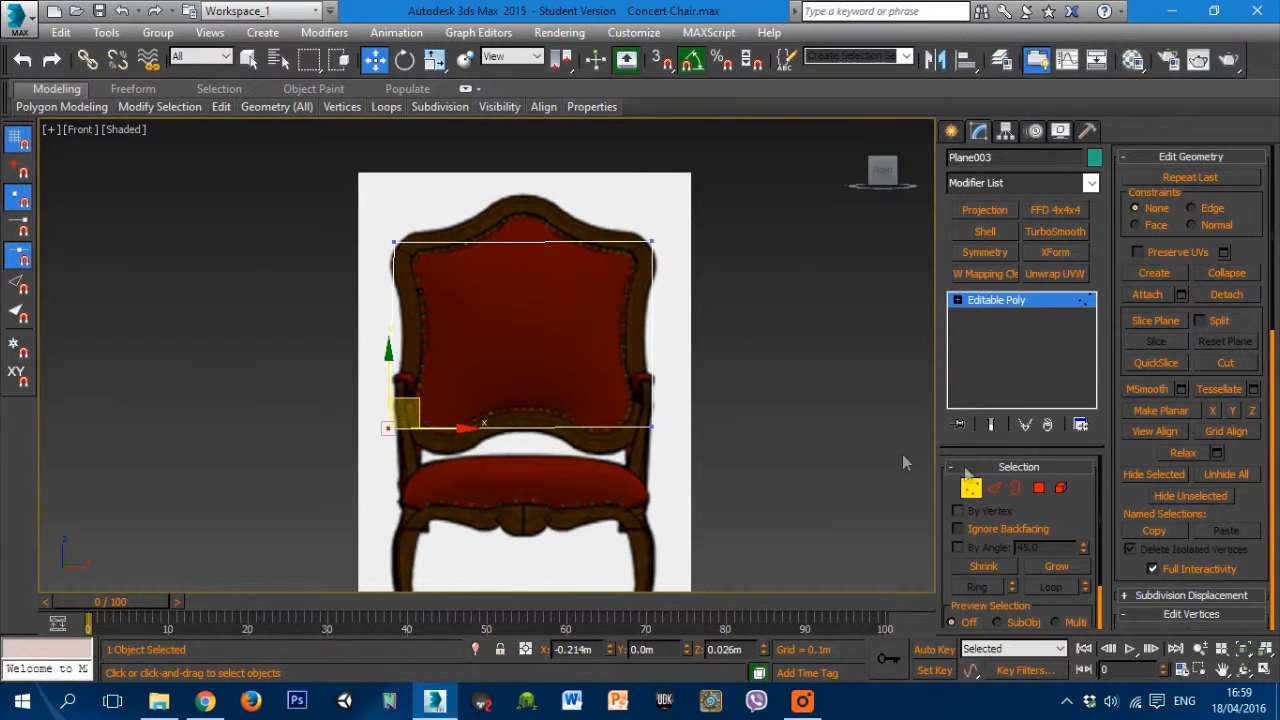
# Step: Connect the chair-back plane's two side edges with three evenly spaced segments
pyautogui.click(995, 489)
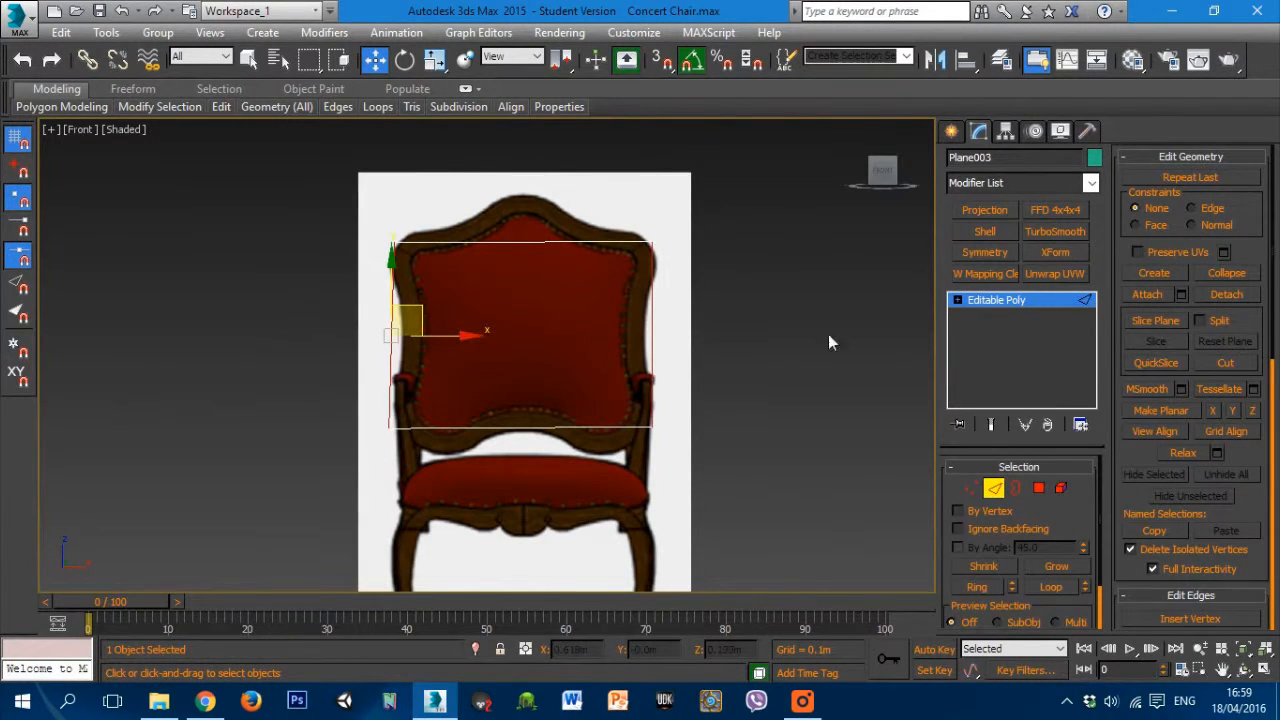
pyautogui.click(1240, 158)
pyautogui.click(1255, 286)
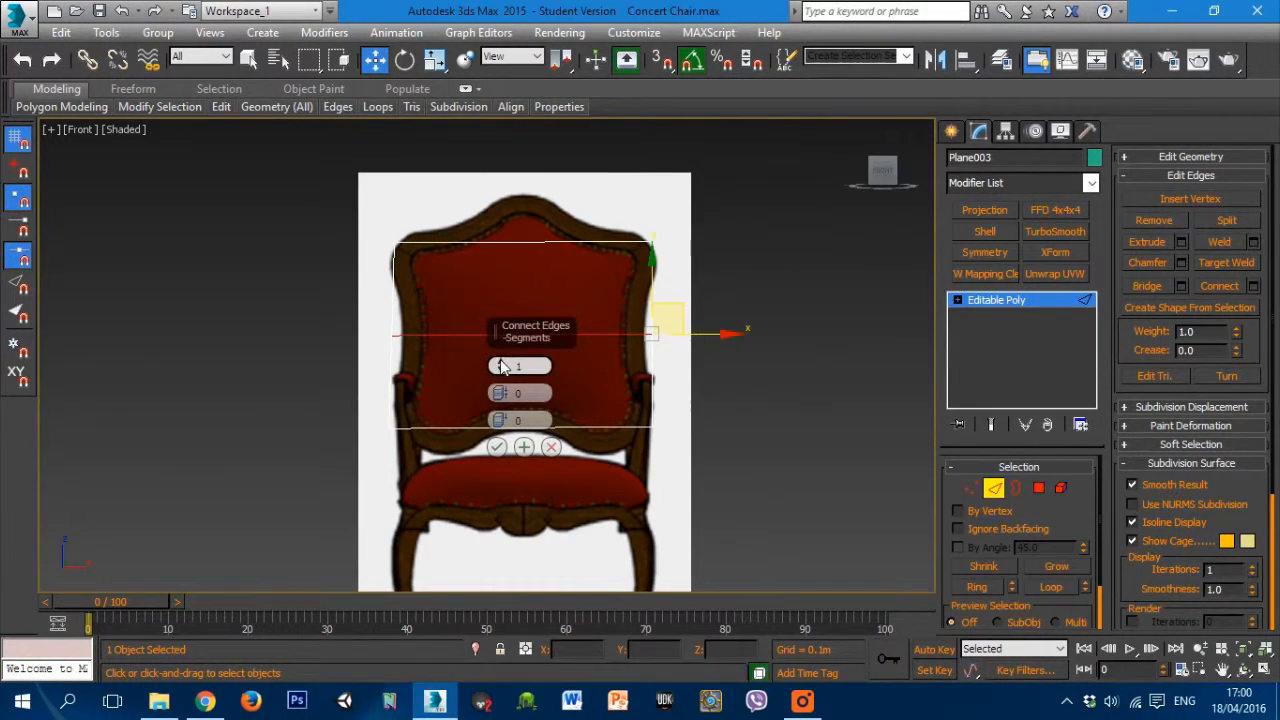
pyautogui.click(501, 361)
pyautogui.click(501, 361)
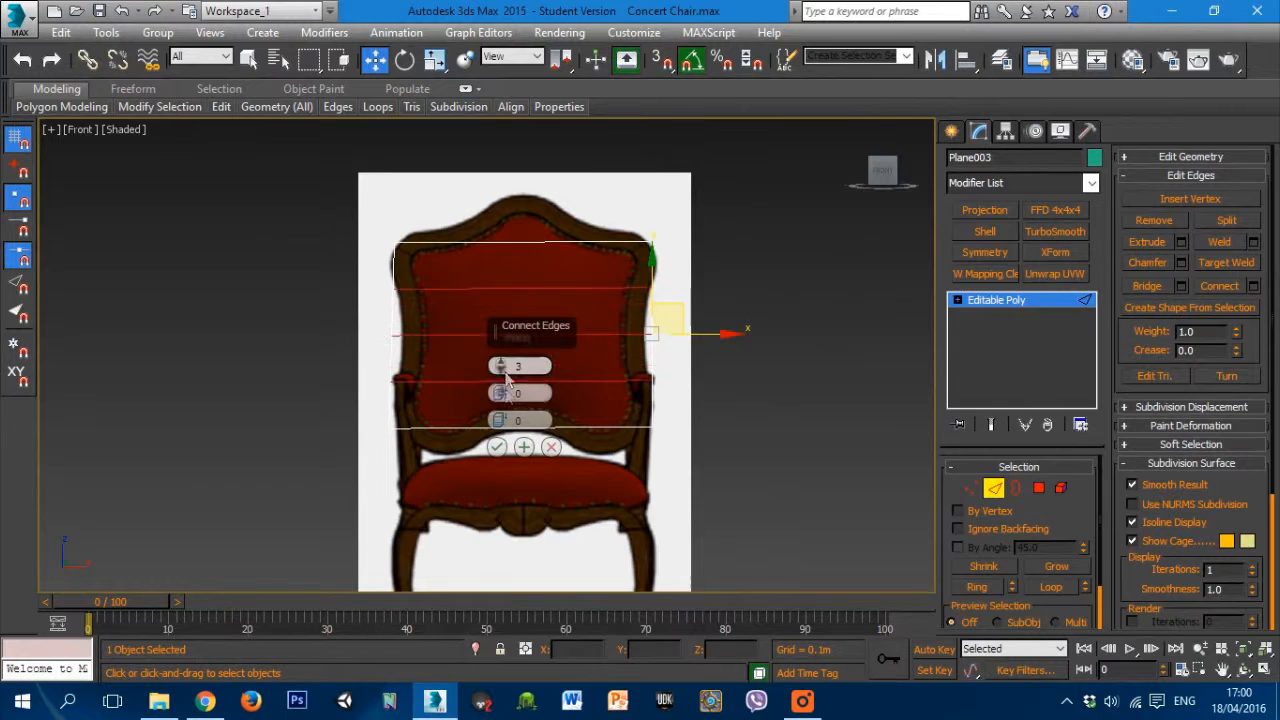
pyautogui.click(498, 447)
# Step: Scale the plane's middle row of vertices inward horizontally to follow the narrow waist of the chair frame
pyautogui.click(966, 488)
pyautogui.scroll(4, 578, 340)
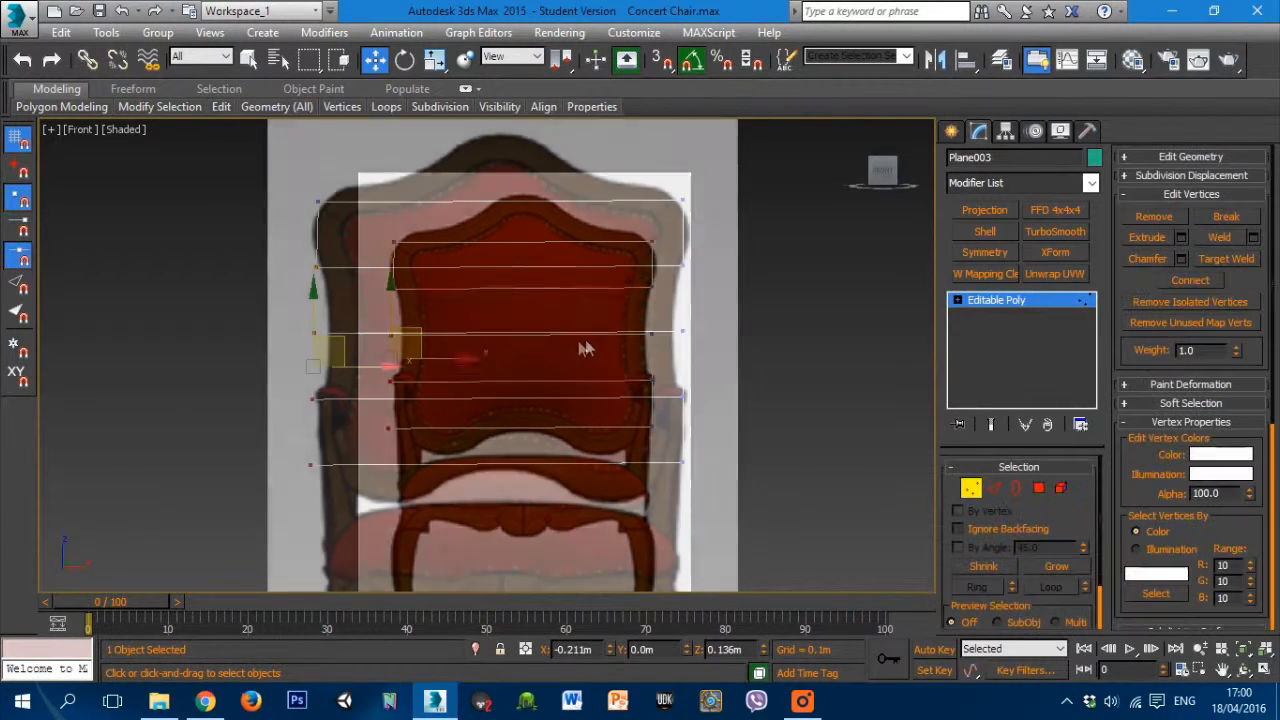
pyautogui.moveTo(555, 380); pyautogui.dragTo(180, 378)
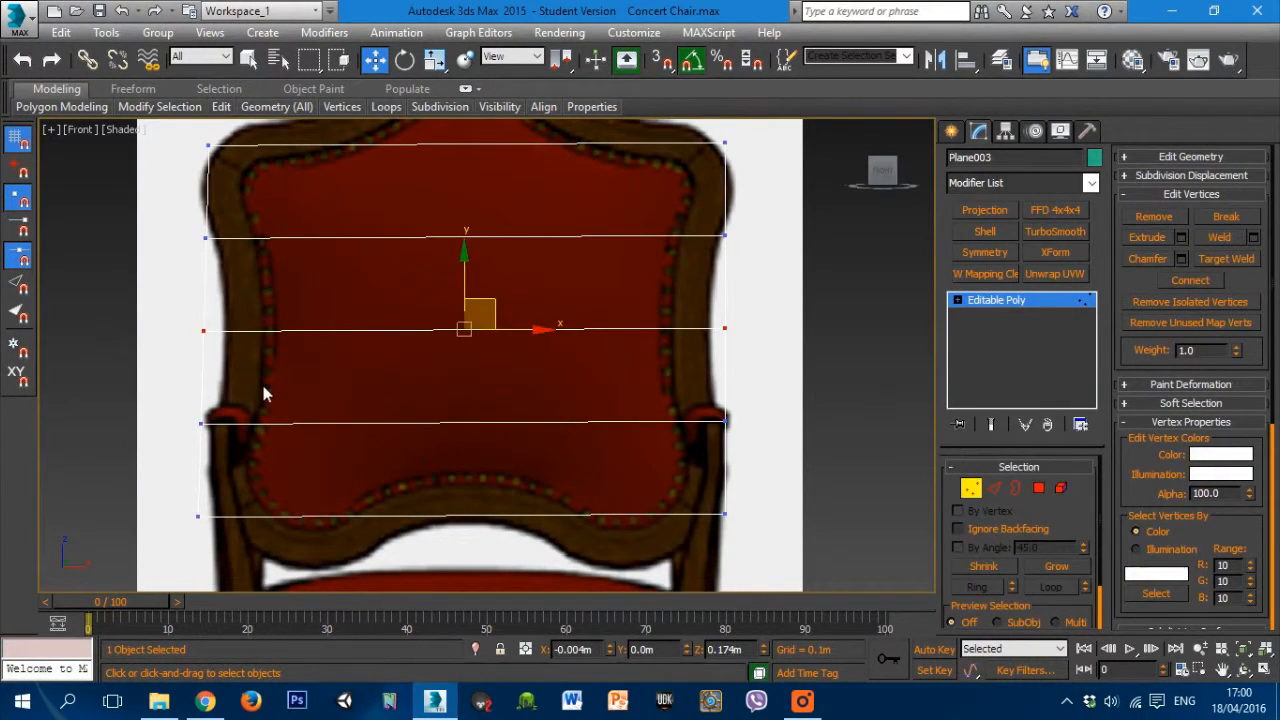
pyautogui.press('r')
pyautogui.moveTo(554, 346); pyautogui.dragTo(550, 350)
pyautogui.hotkey('ctrl', 'z')
pyautogui.moveTo(434, 64); pyautogui.dragTo(433, 90)
pyautogui.moveTo(545, 330); pyautogui.dragTo(550, 350)
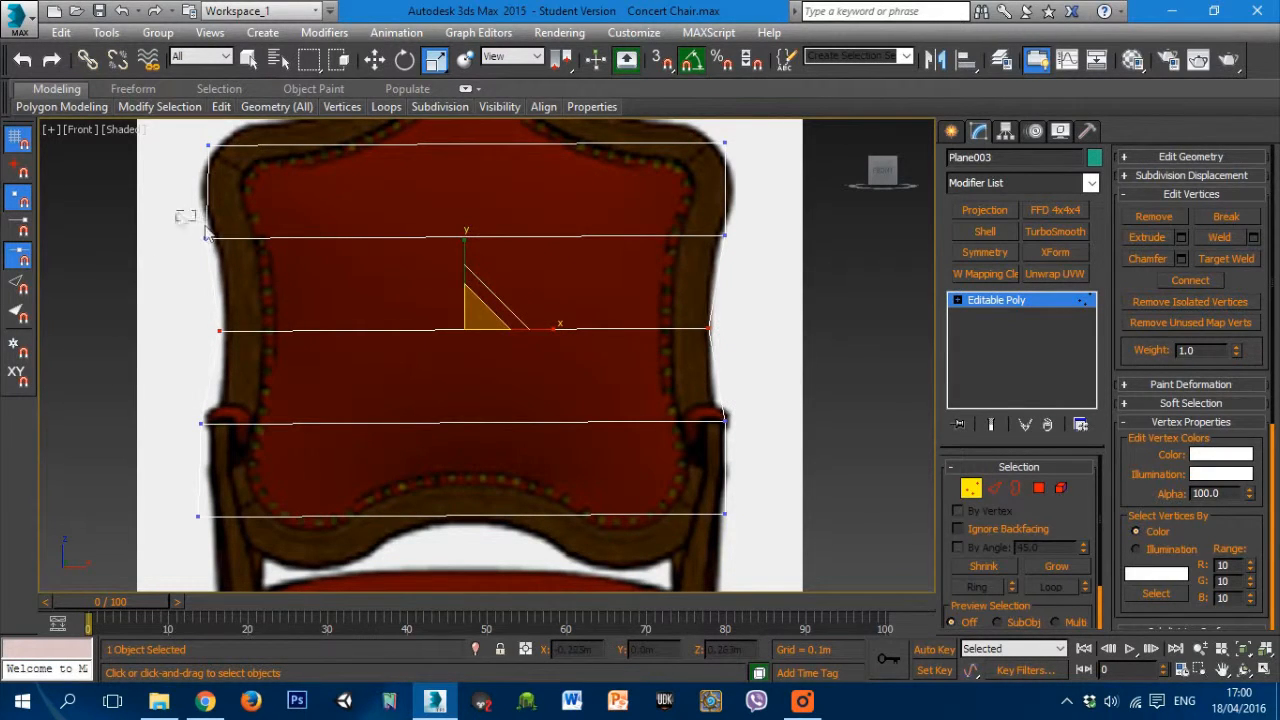
# Step: Scale the vertex rows above and below the middle and the bottom row inward horizontally to follow the chair frame
pyautogui.moveTo(652, 287); pyautogui.dragTo(748, 280)
pyautogui.moveTo(551, 249); pyautogui.dragTo(545, 254)
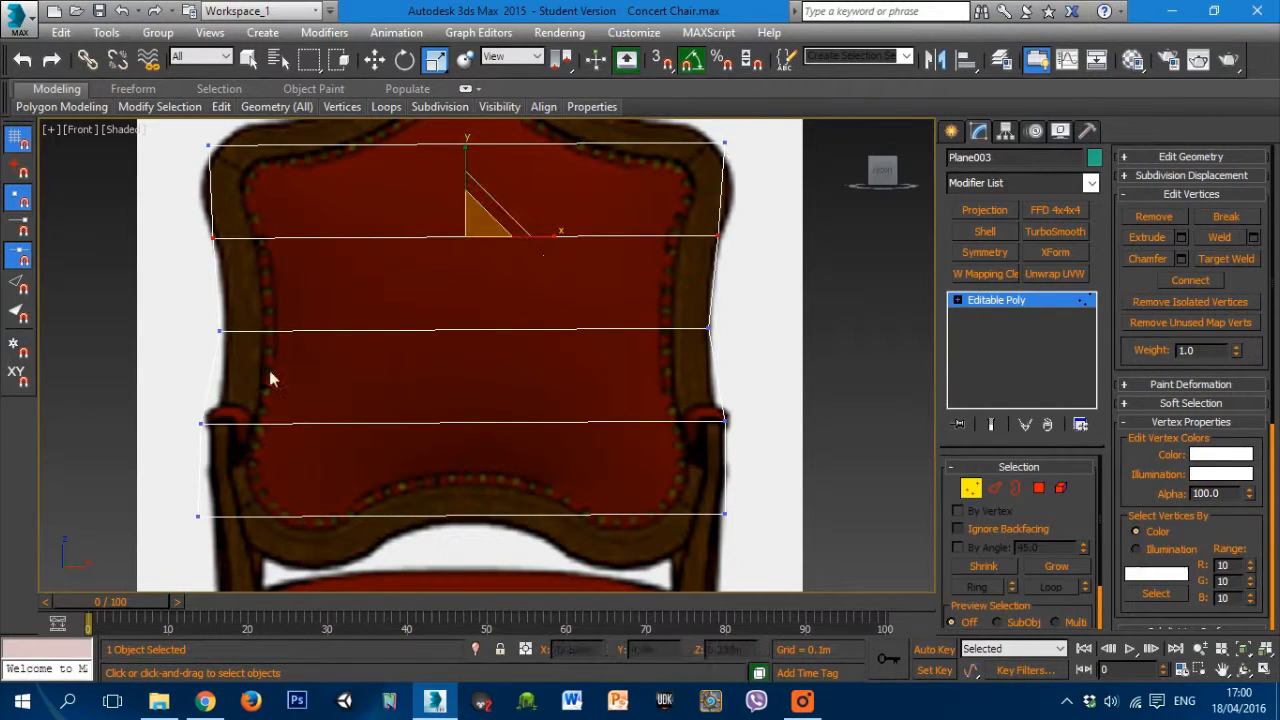
pyautogui.moveTo(303, 448); pyautogui.dragTo(758, 457)
pyautogui.moveTo(560, 431); pyautogui.dragTo(556, 435)
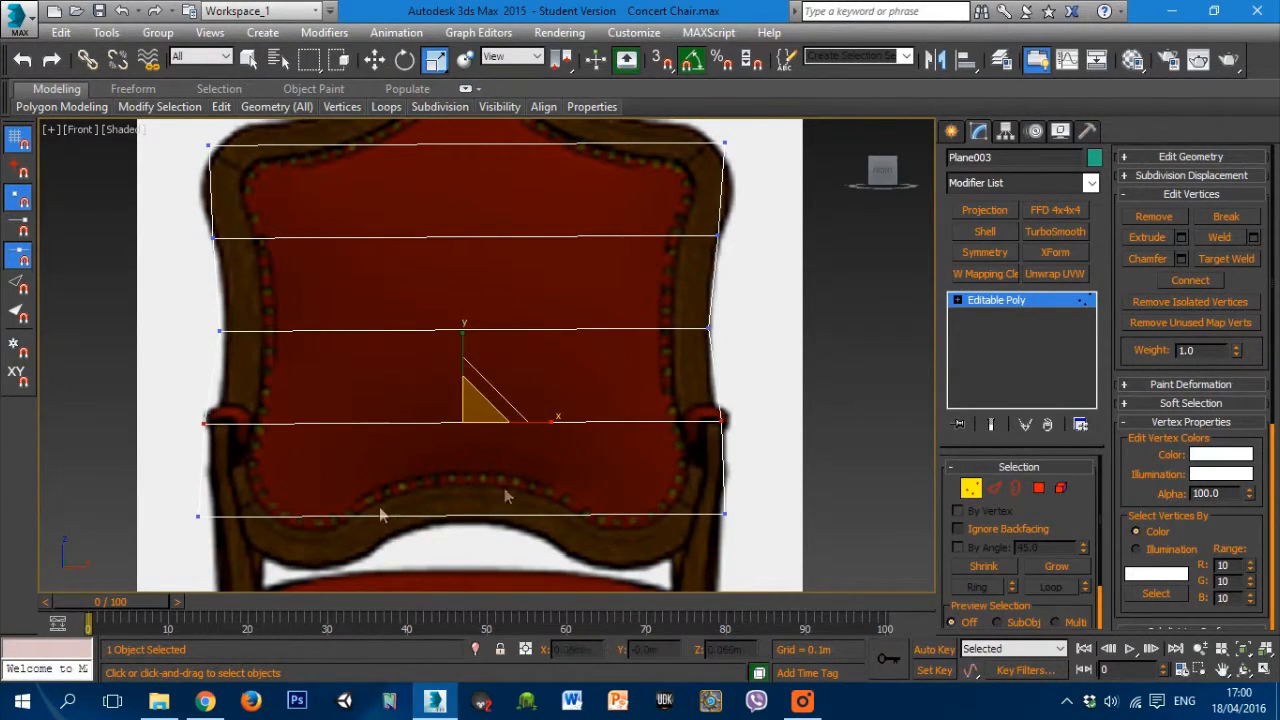
pyautogui.moveTo(193, 521); pyautogui.dragTo(752, 550)
pyautogui.moveTo(560, 520); pyautogui.dragTo(560, 531)
# Step: Widen the plane's top vertex row to the frame's outer edges and lower it to about Z 0.288 m
pyautogui.moveTo(569, 417); pyautogui.dragTo(590, 588, button='middle')
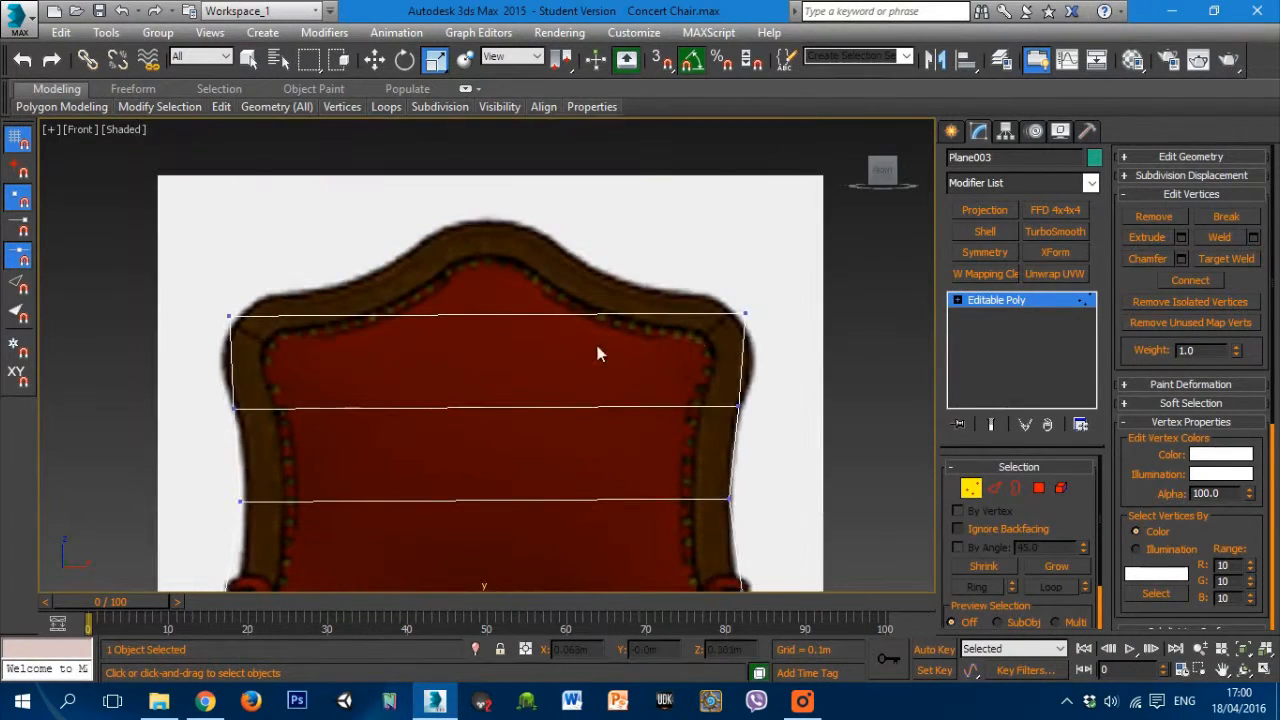
pyautogui.moveTo(760, 313); pyautogui.dragTo(189, 349)
pyautogui.moveTo(586, 323); pyautogui.dragTo(586, 334)
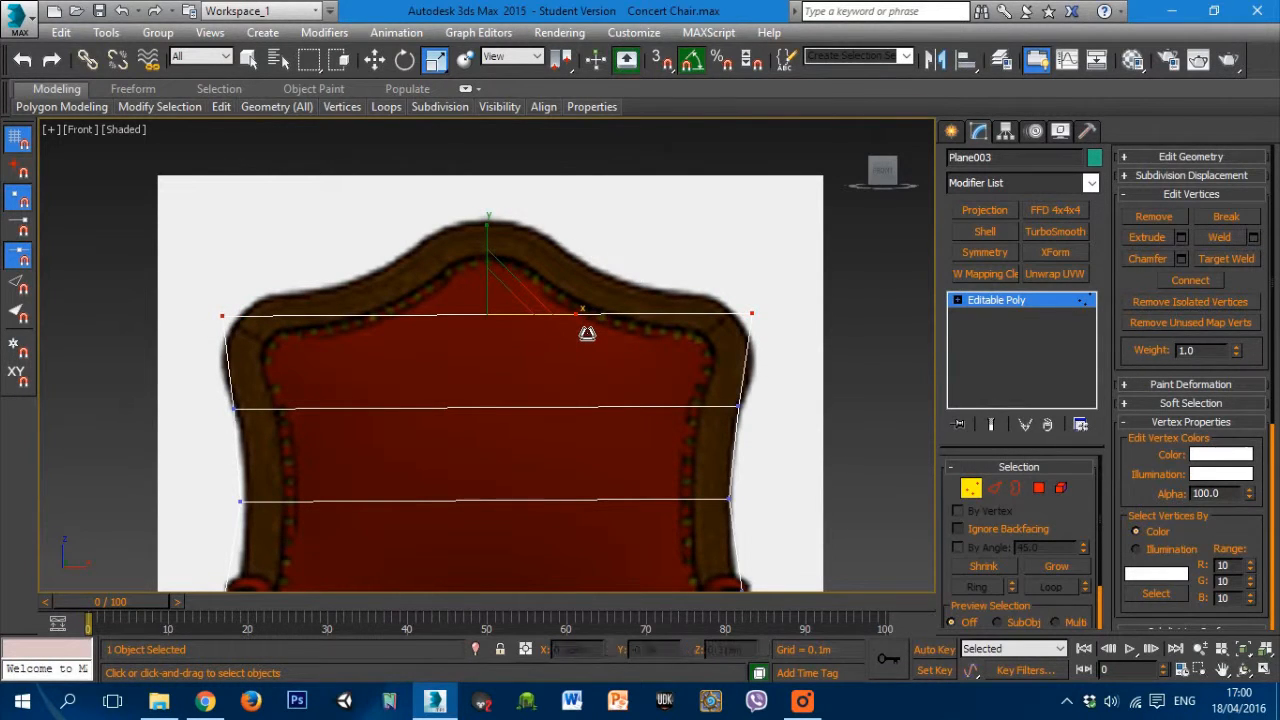
pyautogui.press('w')
pyautogui.moveTo(498, 314)
pyautogui.mouseDown()
pyautogui.moveTo(503, 300)
pyautogui.moveTo(508, 311)
pyautogui.mouseUp()
# Step: Extrude the plane's top edge upward to the frame's shoulders and scale the new vertex row inward to match the rounded corners
pyautogui.click(993, 487)
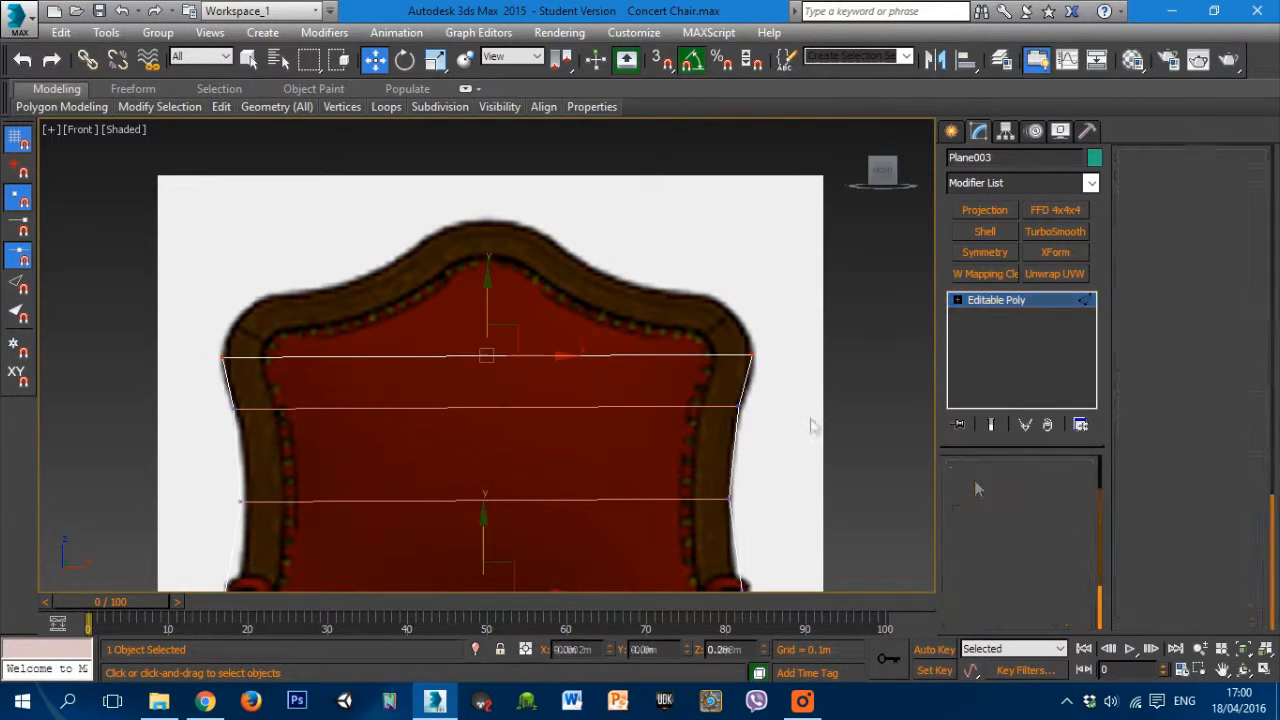
pyautogui.keyDown('shift'); pyautogui.moveTo(500, 321); pyautogui.dragTo(508, 281); pyautogui.keyUp('shift')
pyautogui.click(962, 487)
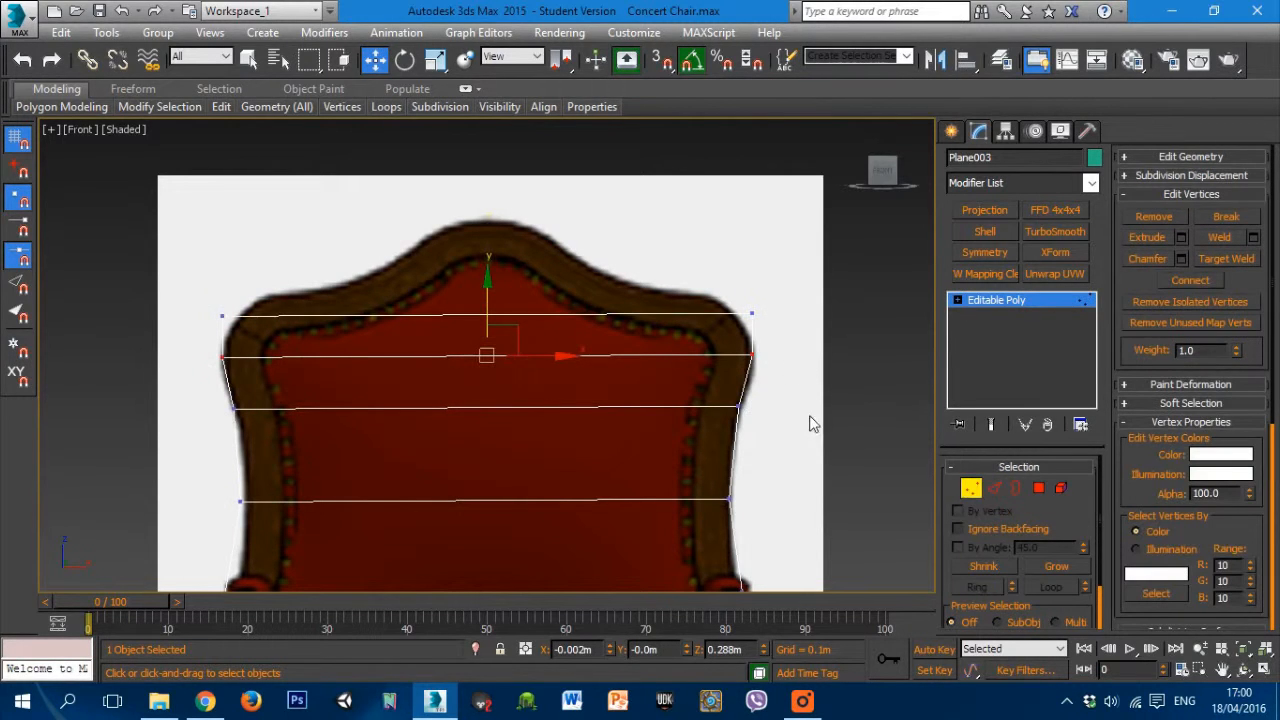
pyautogui.moveTo(713, 331); pyautogui.dragTo(713, 328)
pyautogui.keyDown('ctrl'); pyautogui.moveTo(171, 320); pyautogui.dragTo(280, 357); pyautogui.keyUp('ctrl')
pyautogui.press('r')
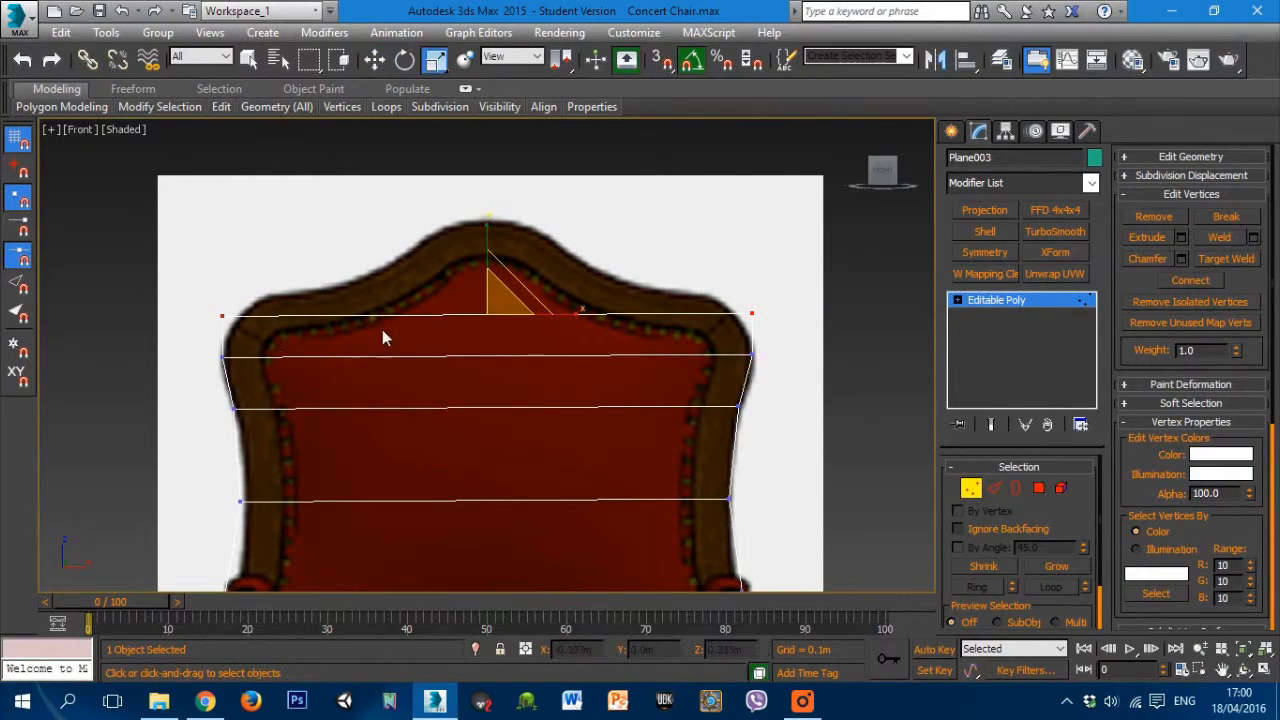
pyautogui.moveTo(560, 330); pyautogui.dragTo(563, 331)
# Step: Apply a plain grey material to the chair-back plane and toggle its see-through display
pyautogui.scroll(-4, 660, 404)
pyautogui.moveTo(606, 488)
pyautogui.keyDown('alt'); pyautogui.mouseDown(button='middle')
pyautogui.moveTo(549, 491)
pyautogui.moveTo(747, 487)
pyautogui.moveTo(607, 508)
pyautogui.mouseUp(button='middle'); pyautogui.keyUp('alt')
pyautogui.press('f')
pyautogui.hotkey('alt', 'x')
pyautogui.scroll(3, 497, 492)
pyautogui.moveTo(518, 425); pyautogui.dragTo(517, 476, button='middle')
pyautogui.press('m')
pyautogui.moveTo(281, 195); pyautogui.dragTo(512, 412)
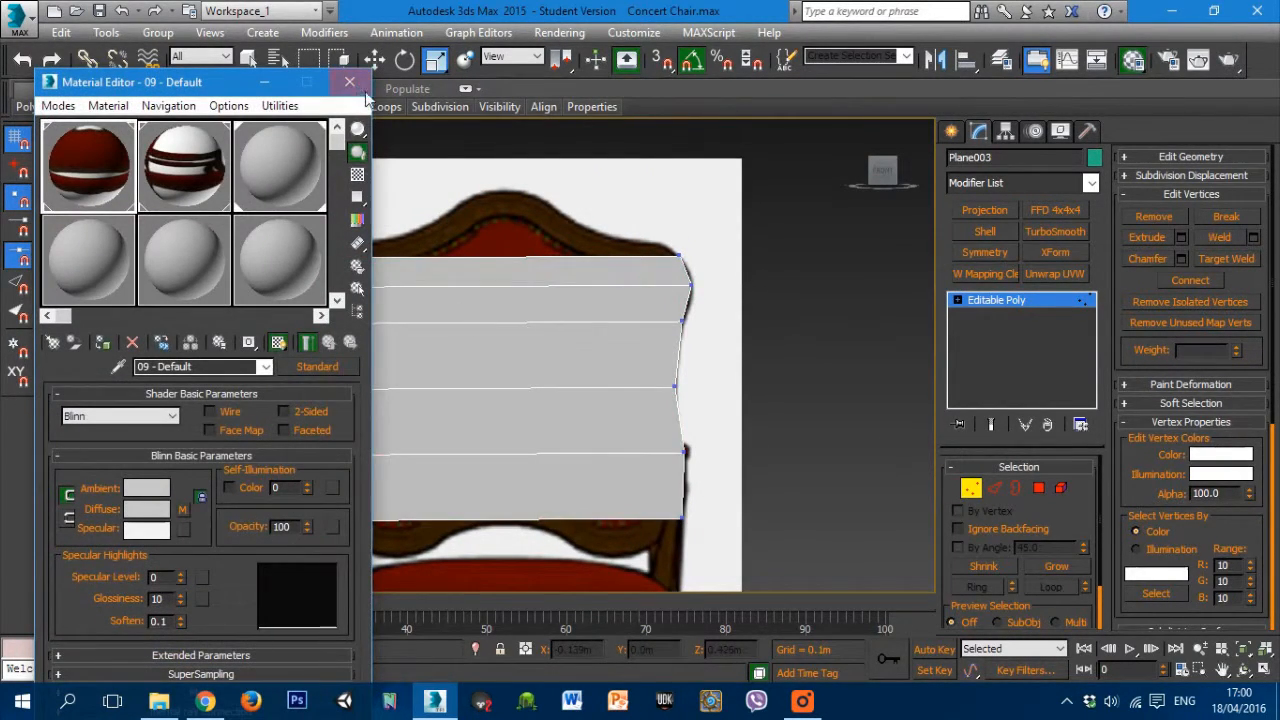
pyautogui.click(349, 82)
pyautogui.scroll(-4, 554, 446)
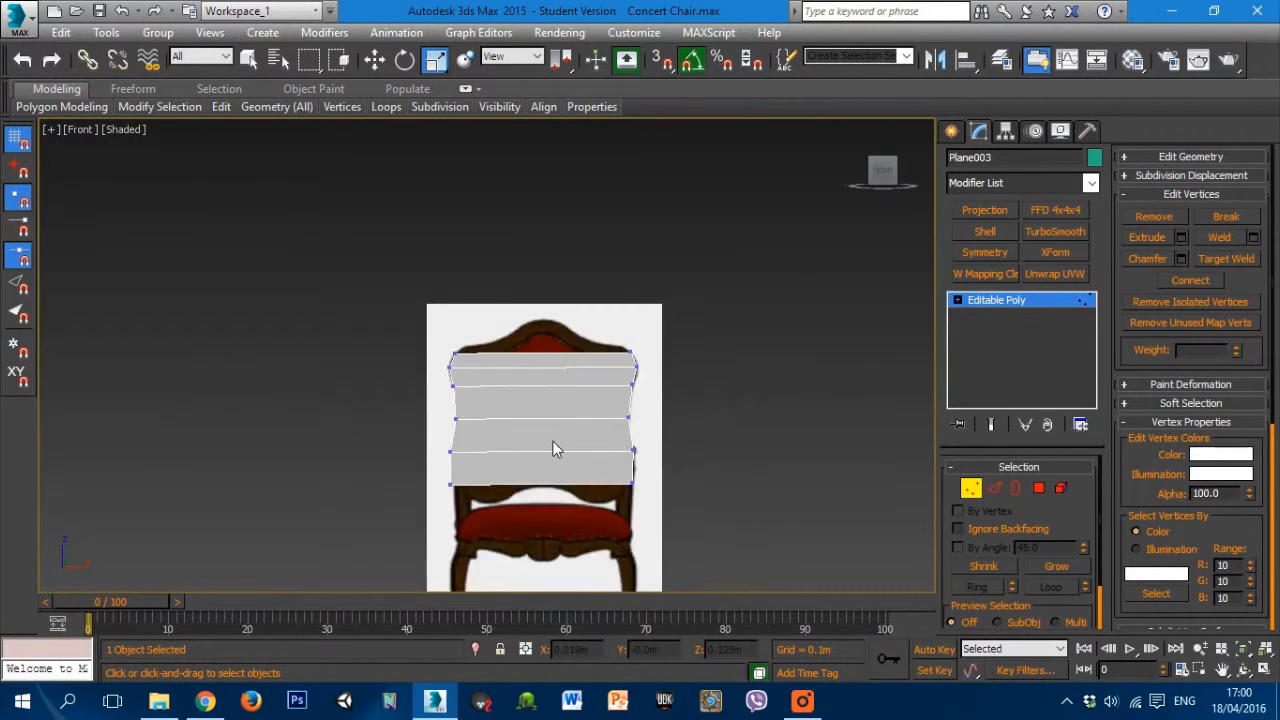
pyautogui.scroll(2, 554, 446)
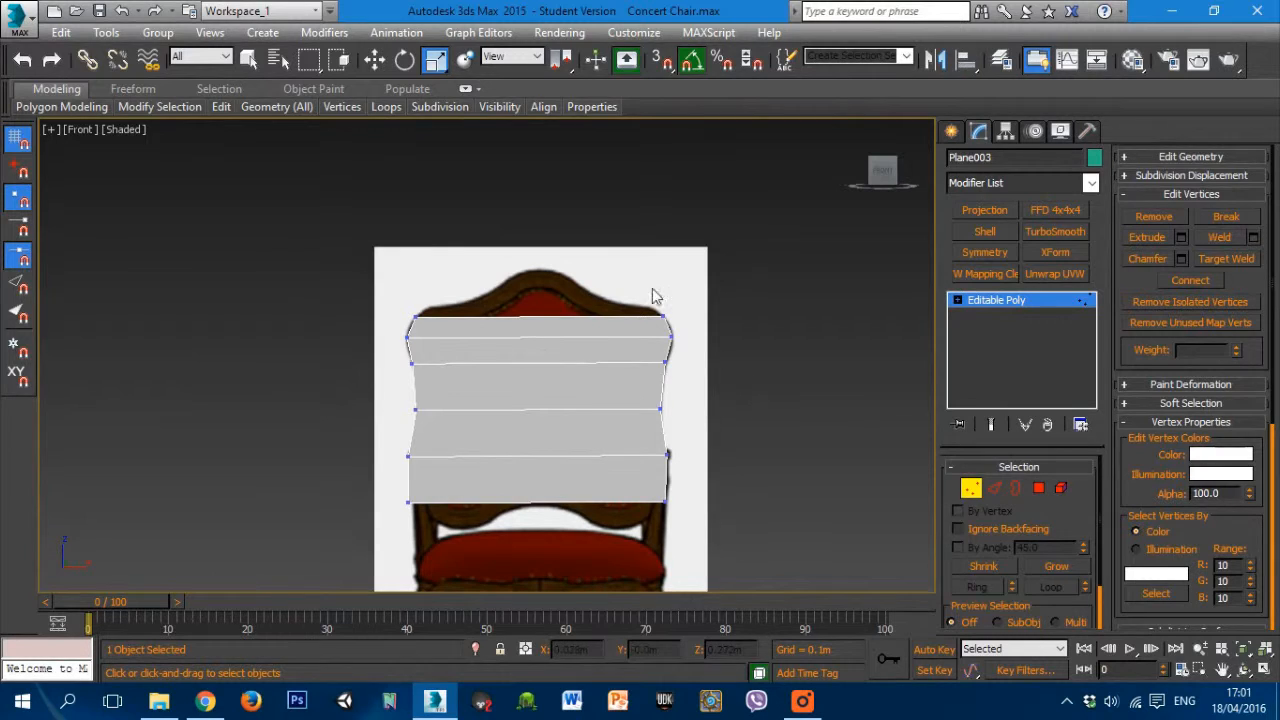
# Step: Try Realistic viewport shading on the chair-back plane, restore Shaded in the front view, and leave vertex editing
pyautogui.click(140, 129)
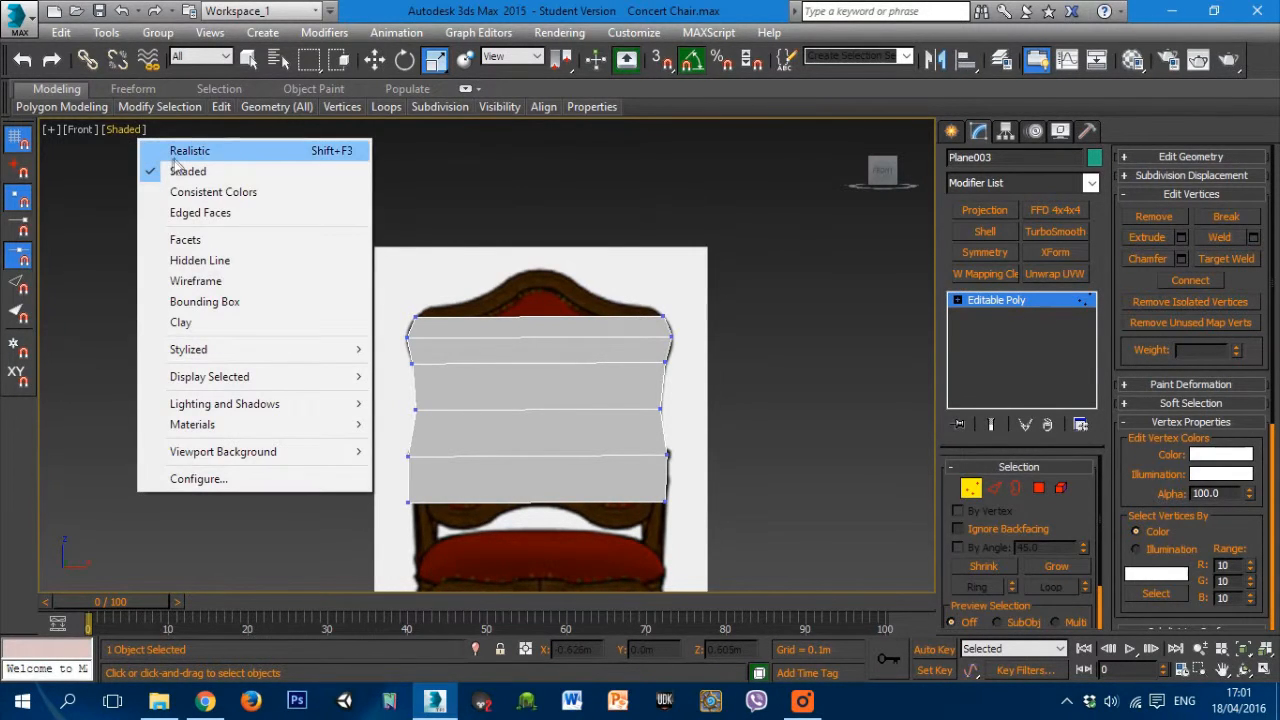
pyautogui.click(175, 153)
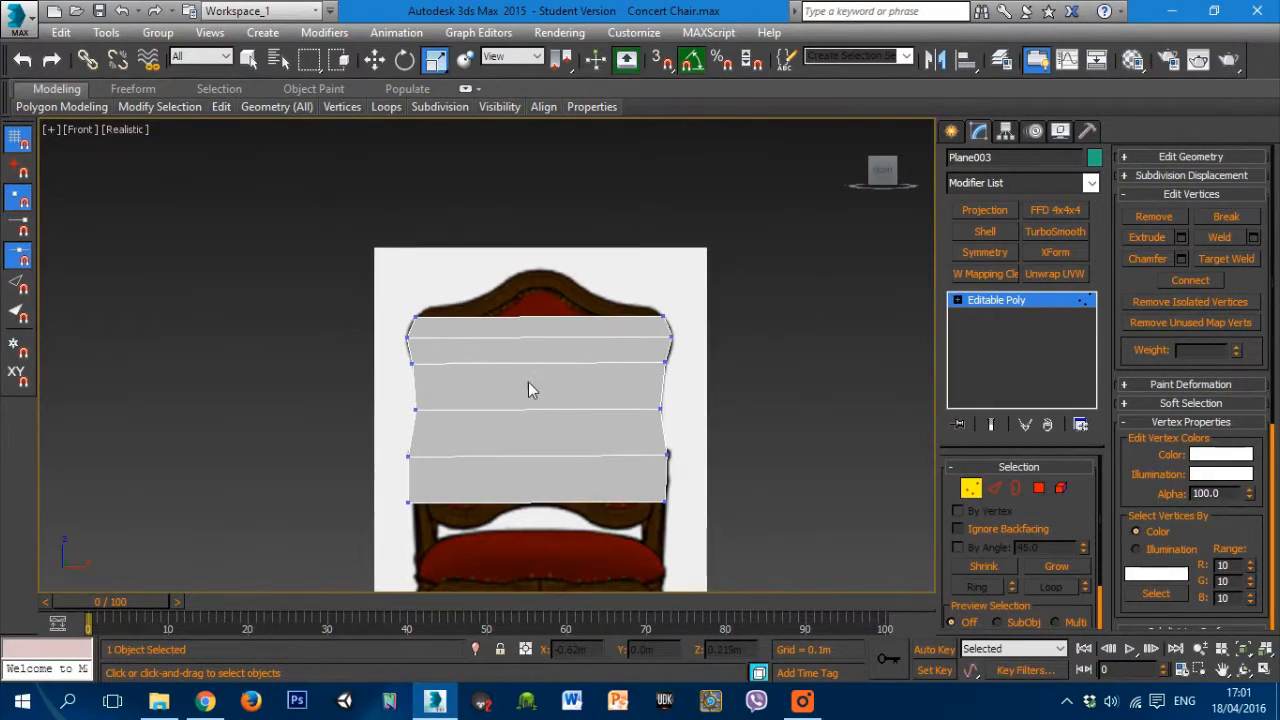
pyautogui.scroll(2, 528, 385)
pyautogui.keyDown('alt'); pyautogui.moveTo(532, 398); pyautogui.dragTo(546, 443, button='middle'); pyautogui.keyUp('alt')
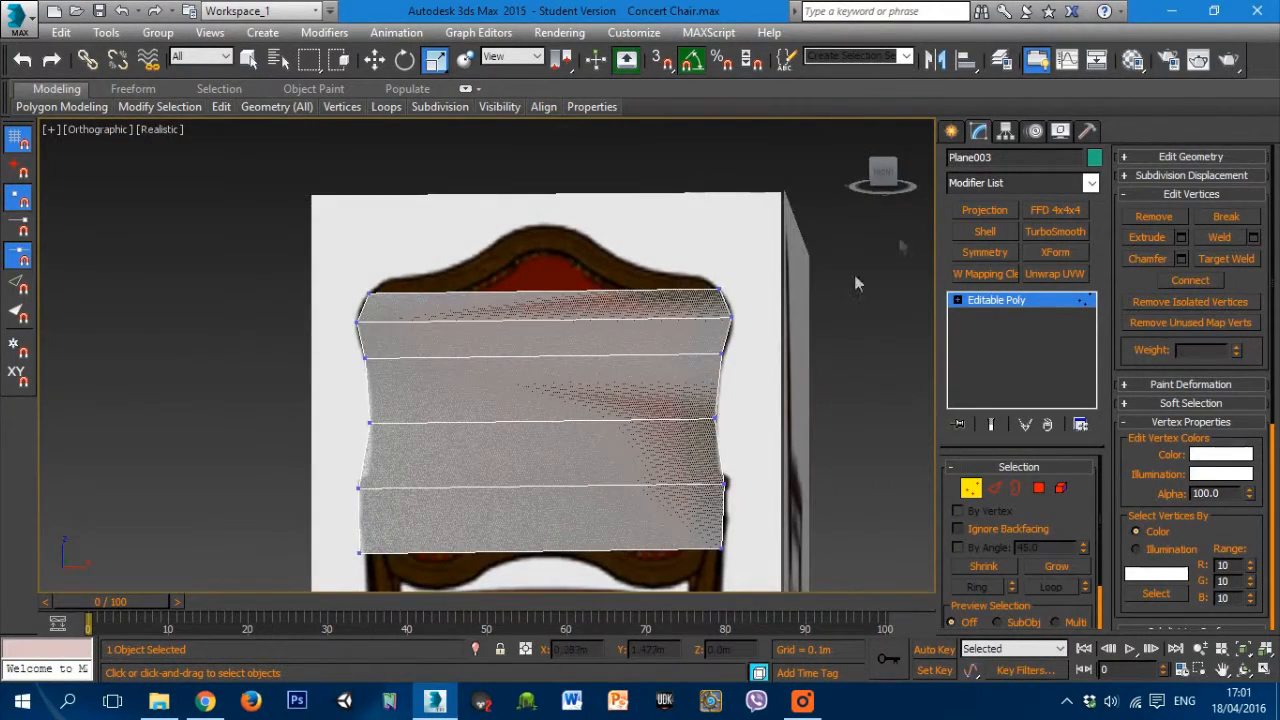
pyautogui.click(882, 176)
pyautogui.moveTo(647, 508); pyautogui.dragTo(580, 336, button='middle')
pyautogui.scroll(3, 579, 334)
pyautogui.scroll(-2, 579, 342)
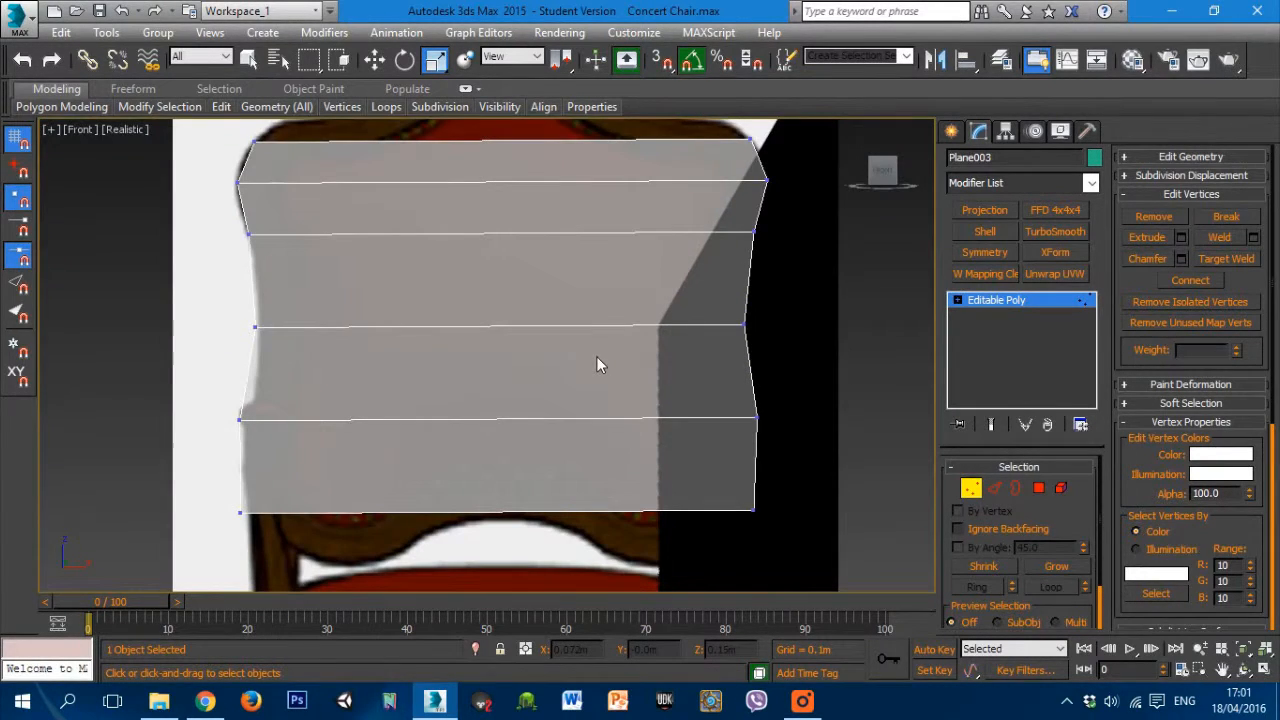
pyautogui.click(125, 129)
pyautogui.click(190, 171)
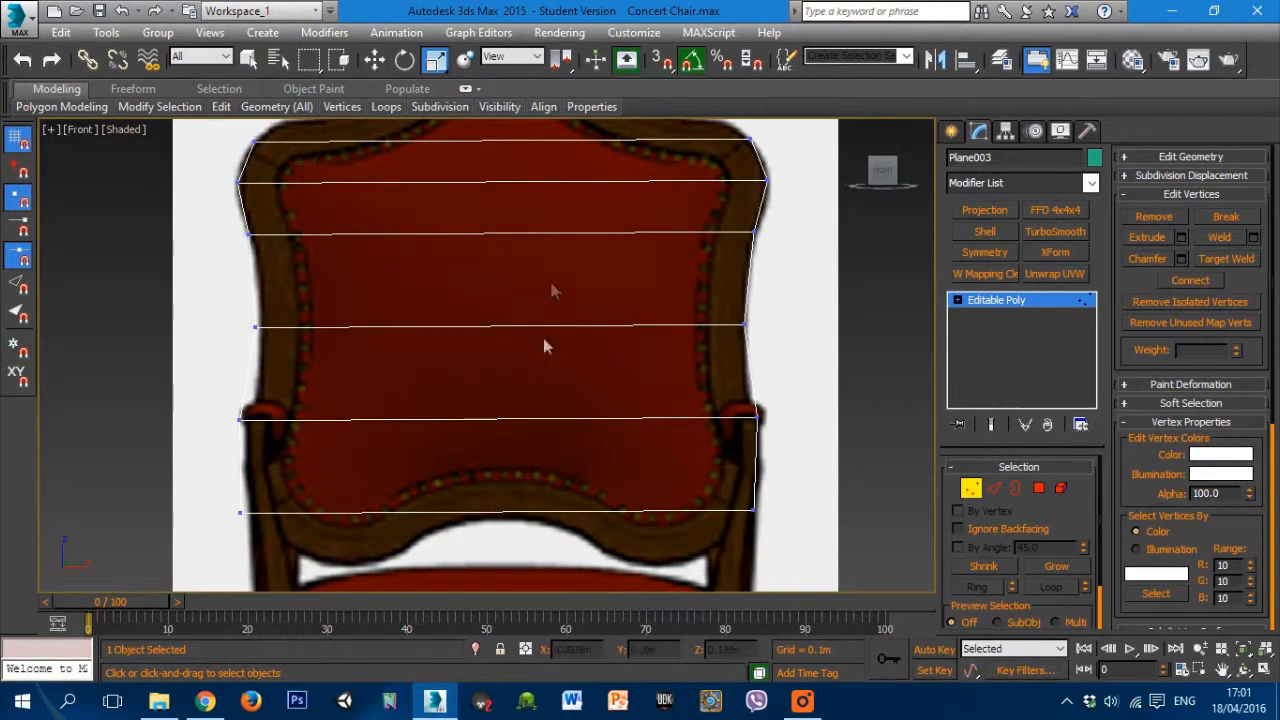
pyautogui.scroll(-3, 566, 300)
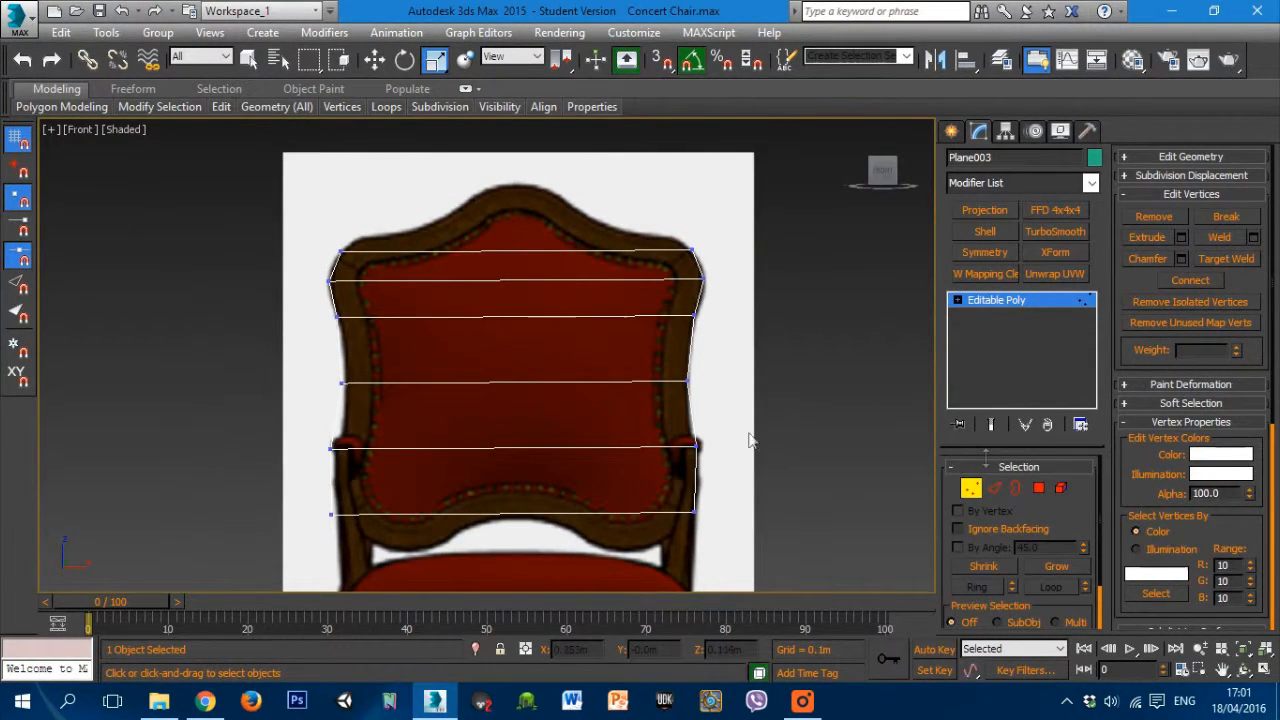
pyautogui.click(970, 488)
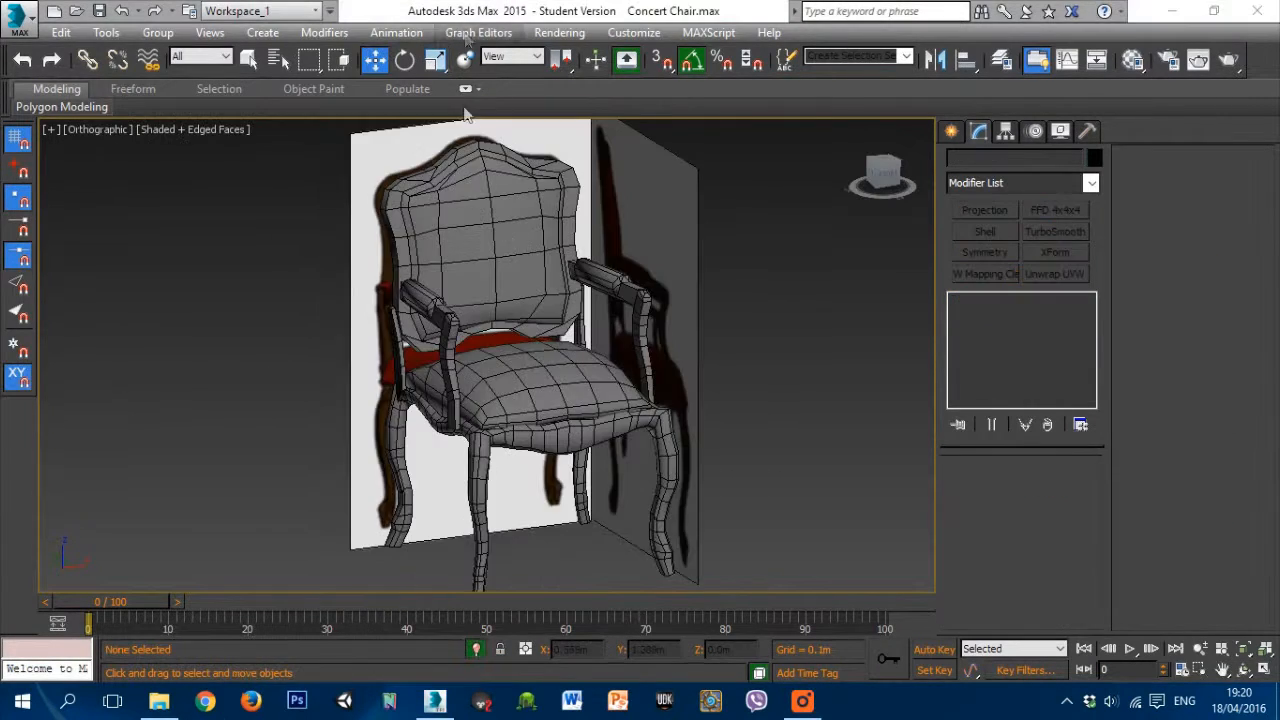
# Step: Examine the complete chair mesh against the reference images in the perspective, front and left views
pyautogui.scroll(-3, 622, 328)
pyautogui.moveTo(655, 363); pyautogui.dragTo(470, 380, button='middle')
pyautogui.press('p')
pyautogui.press('f')
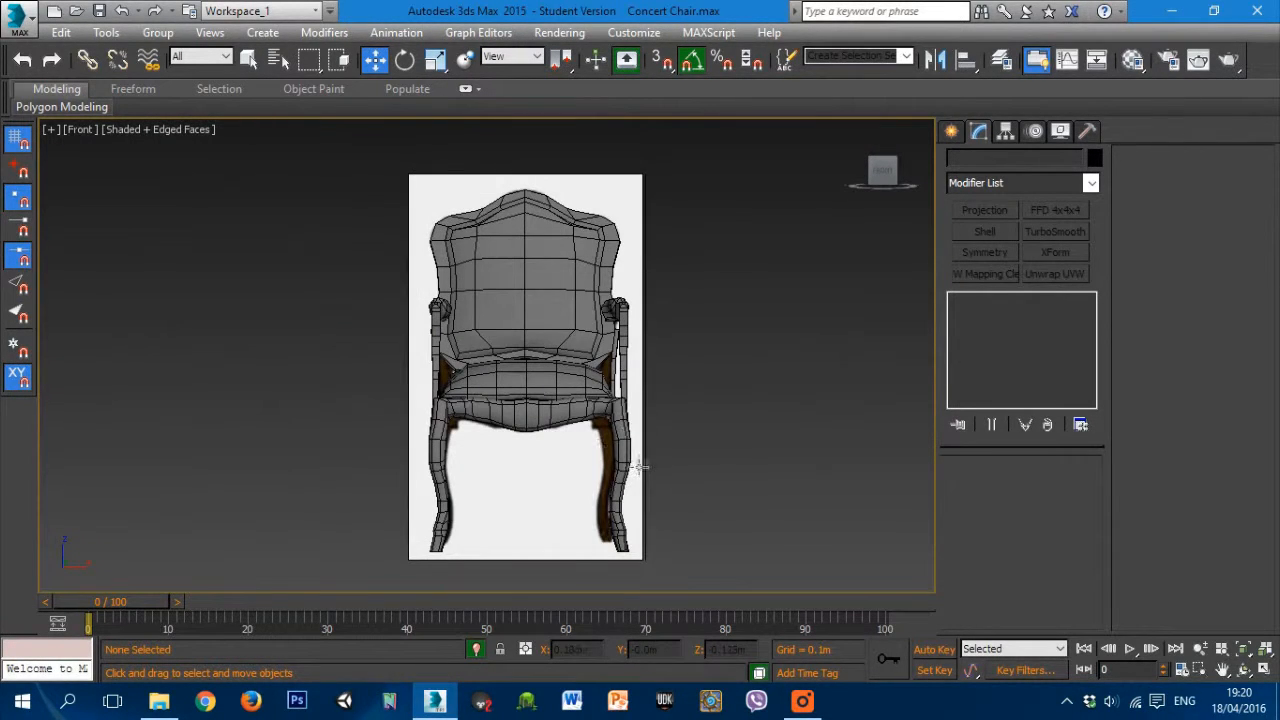
pyautogui.press('l')
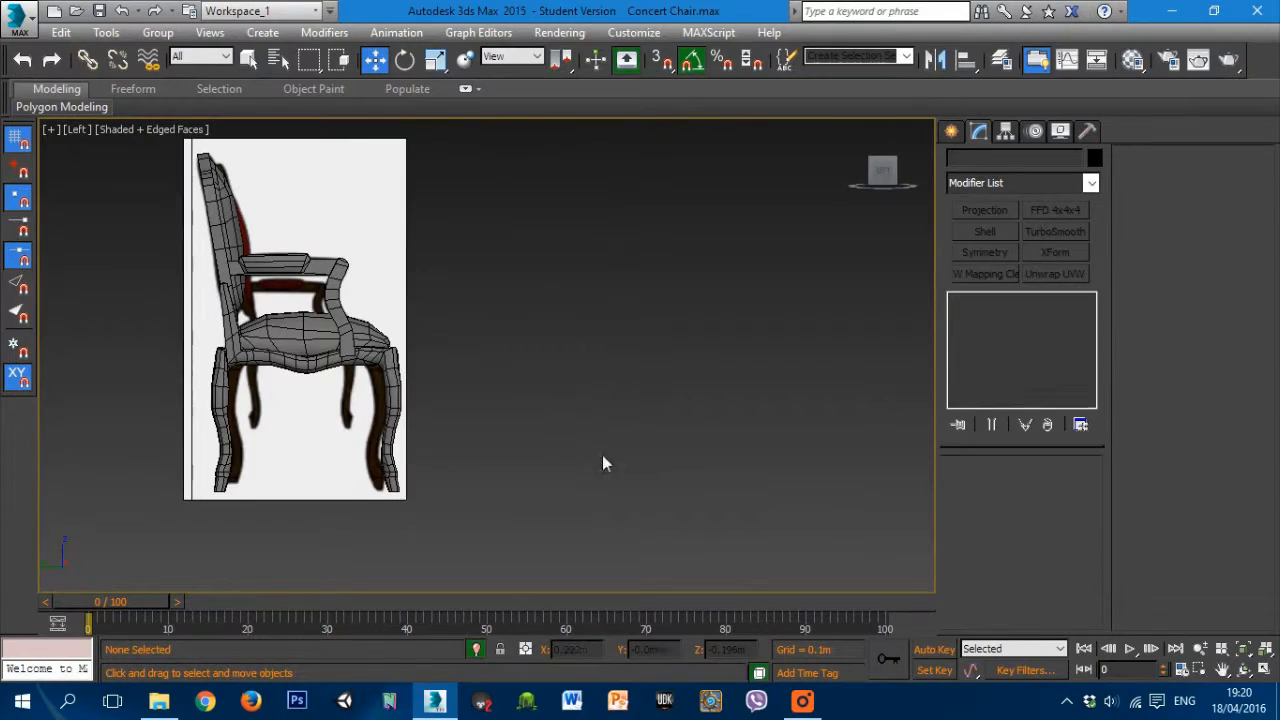
pyautogui.moveTo(466, 417); pyautogui.dragTo(501, 412, button='middle')
pyautogui.scroll(2, 500, 410)
pyautogui.scroll(-2, 382, 440)
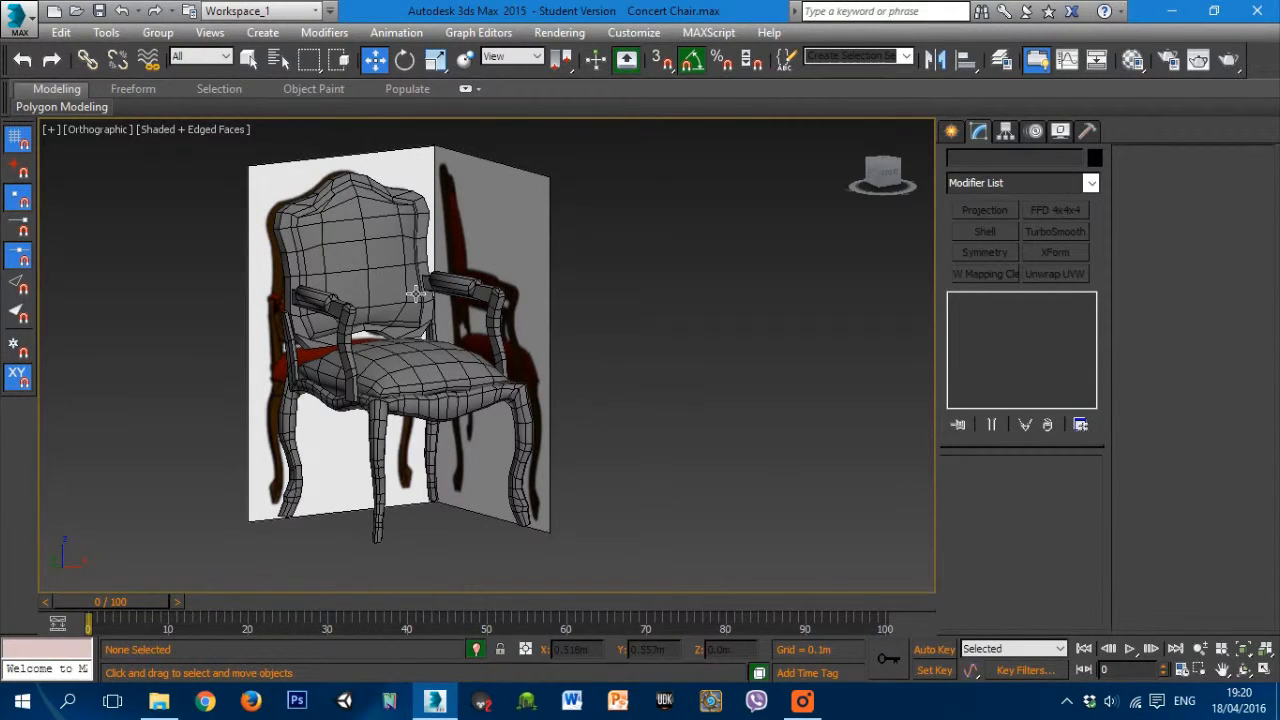
# Step: Examine the chair's separate parts by selecting the seat, back, legs, armrest supports and armrest one at a time
pyautogui.click(455, 375)
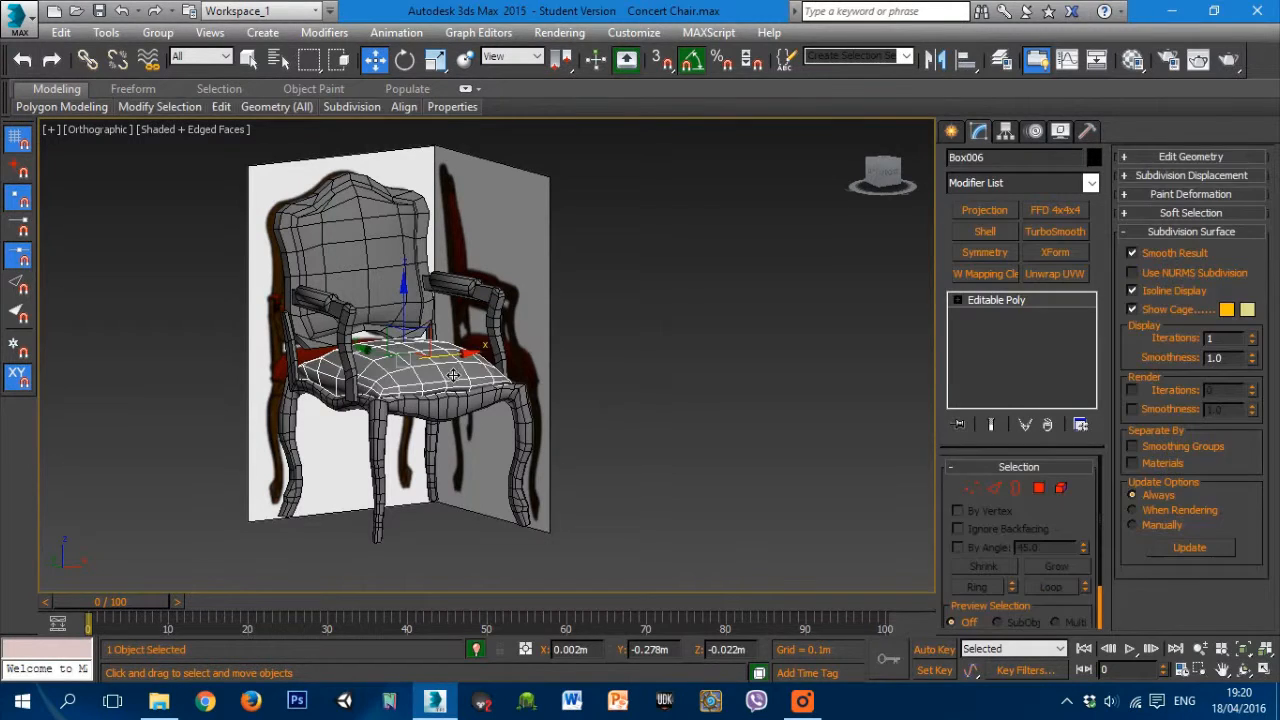
pyautogui.click(389, 288)
pyautogui.click(350, 372)
pyautogui.click(380, 424)
pyautogui.keyDown('alt'); pyautogui.moveTo(393, 427); pyautogui.dragTo(447, 430, button='middle'); pyautogui.keyUp('alt')
pyautogui.click(483, 294)
pyautogui.keyDown('alt'); pyautogui.moveTo(483, 294); pyautogui.dragTo(460, 310, button='middle'); pyautogui.keyUp('alt')
pyautogui.scroll(5, 460, 310)
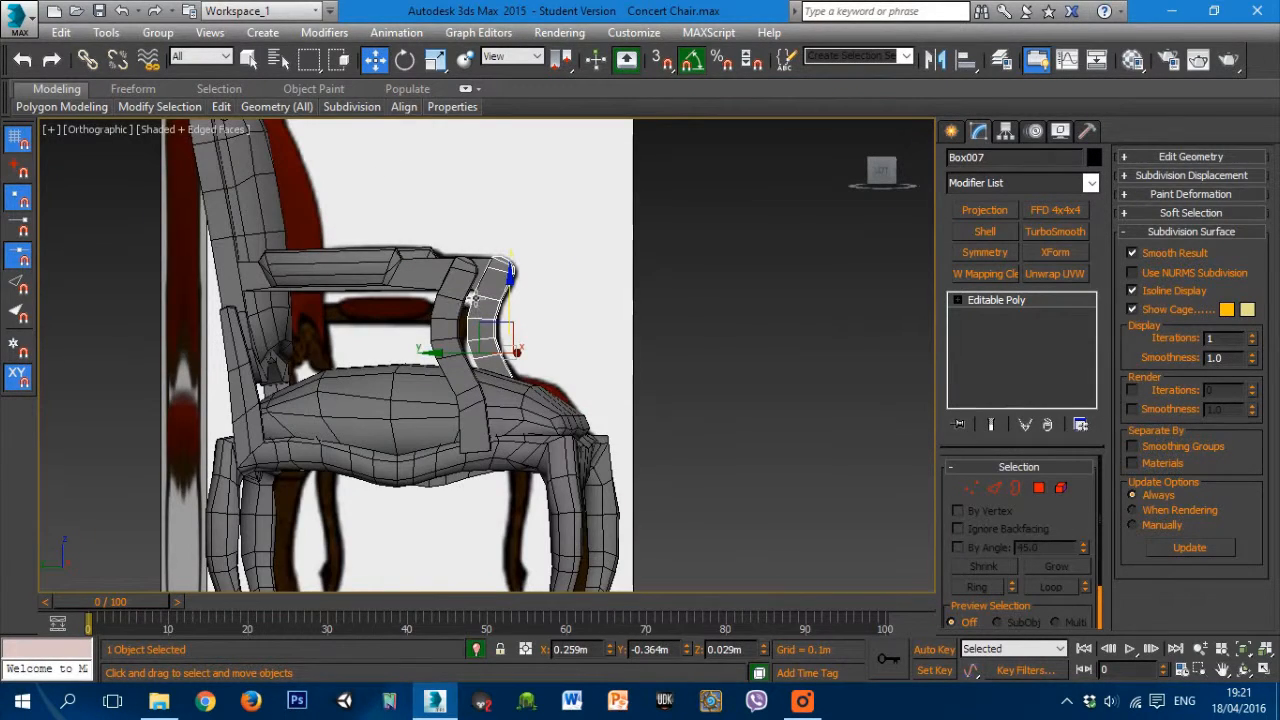
pyautogui.click(460, 274)
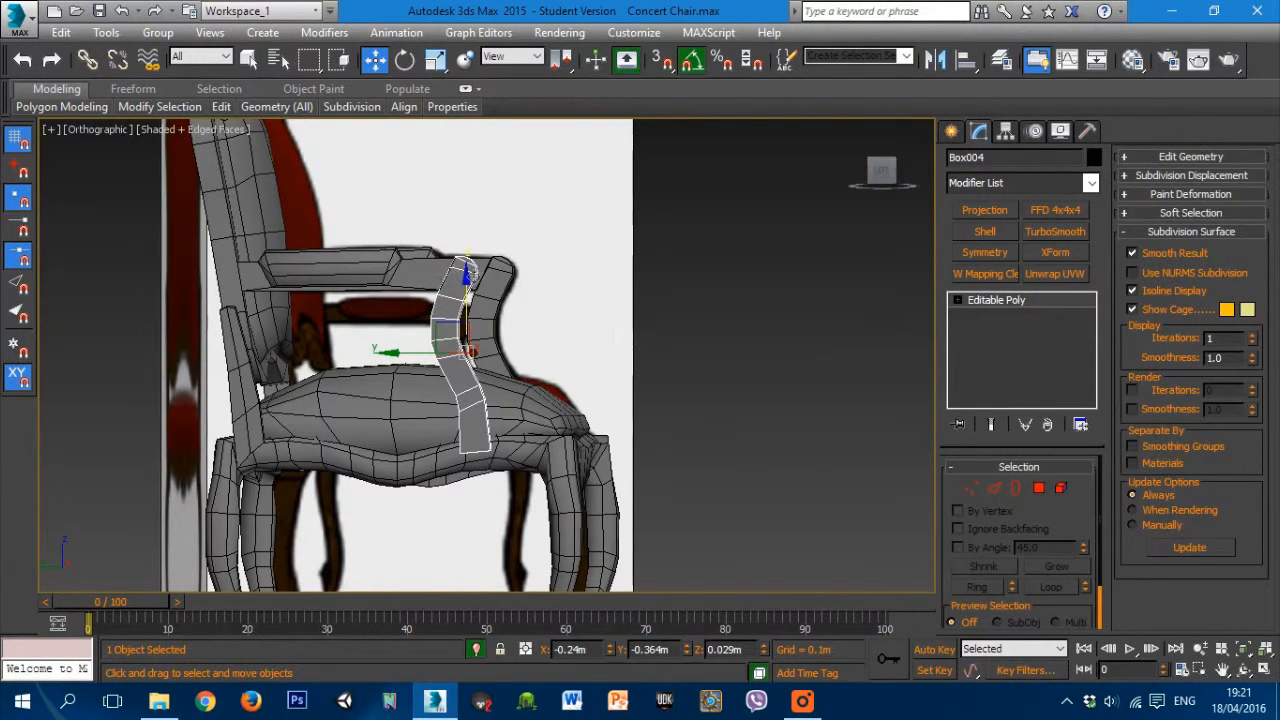
pyautogui.click(437, 281)
pyautogui.keyDown('alt'); pyautogui.moveTo(437, 281); pyautogui.dragTo(437, 323, button='middle'); pyautogui.keyUp('alt')
pyautogui.scroll(-5, 388, 327)
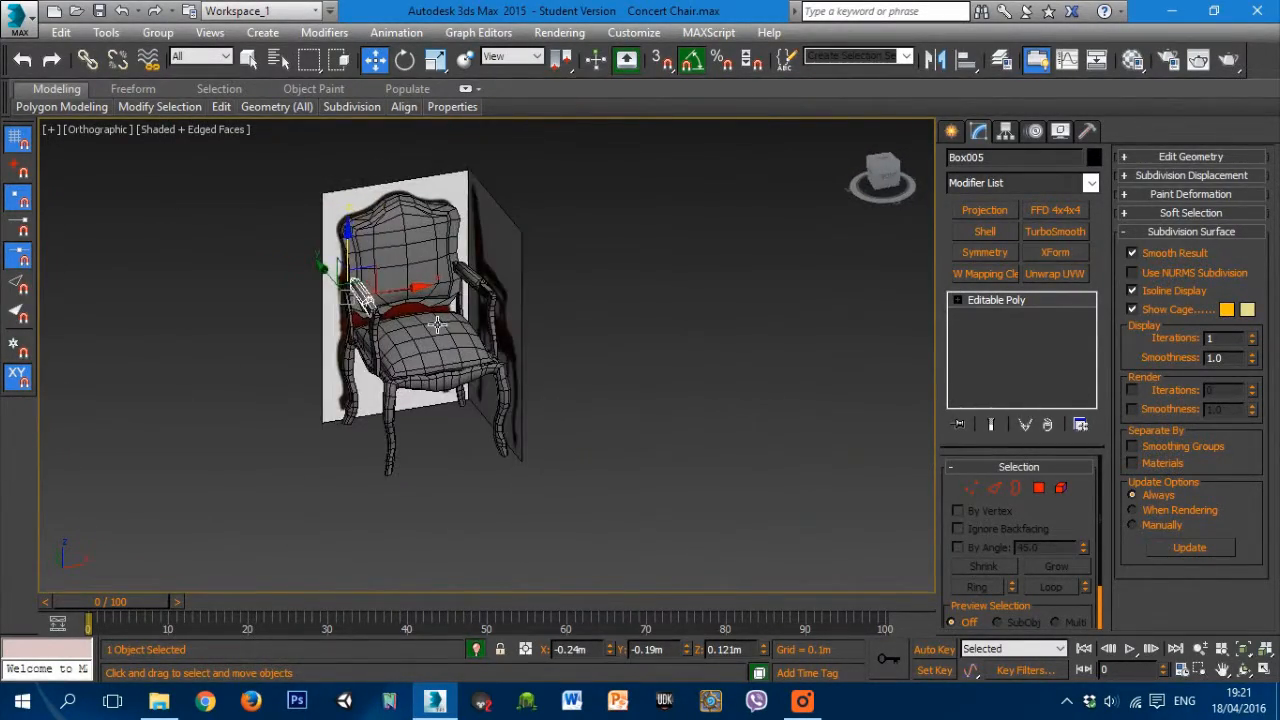
# Step: Select the chair back and examine its mesh from the front, side and three-quarter angles
pyautogui.click(430, 260)
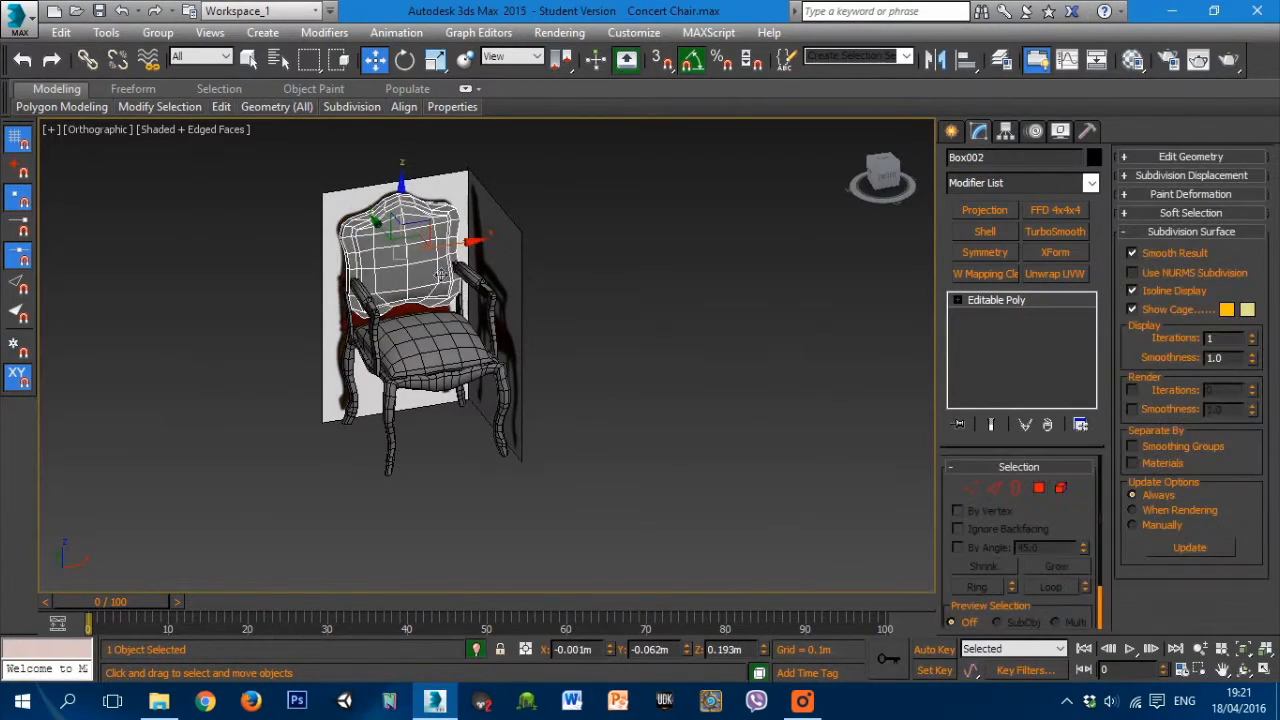
pyautogui.scroll(3, 426, 259)
pyautogui.moveTo(426, 260)
pyautogui.keyDown('alt'); pyautogui.mouseDown(button='middle')
pyautogui.moveTo(458, 308)
pyautogui.moveTo(492, 284)
pyautogui.moveTo(409, 276)
pyautogui.mouseUp(button='middle'); pyautogui.keyUp('alt')
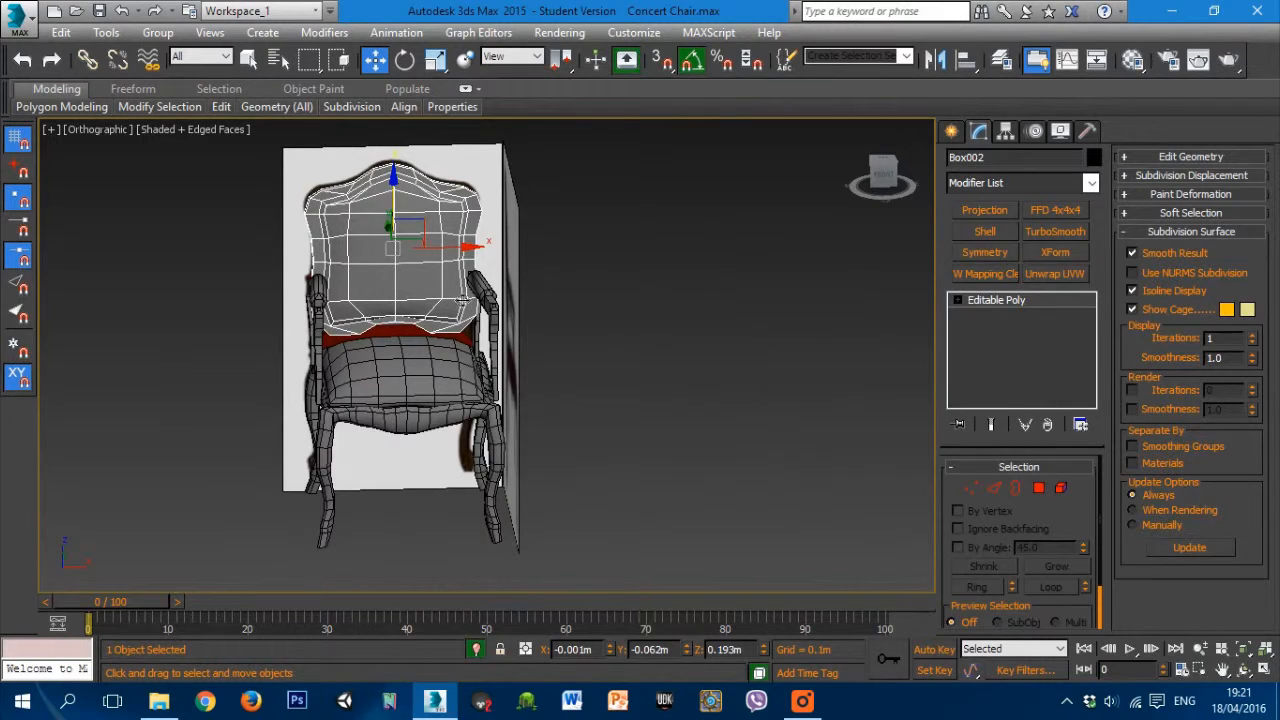
pyautogui.scroll(-3, 449, 361)
pyautogui.keyDown('alt'); pyautogui.moveTo(449, 361); pyautogui.dragTo(551, 340, button='middle'); pyautogui.keyUp('alt')
pyautogui.scroll(3, 428, 305)
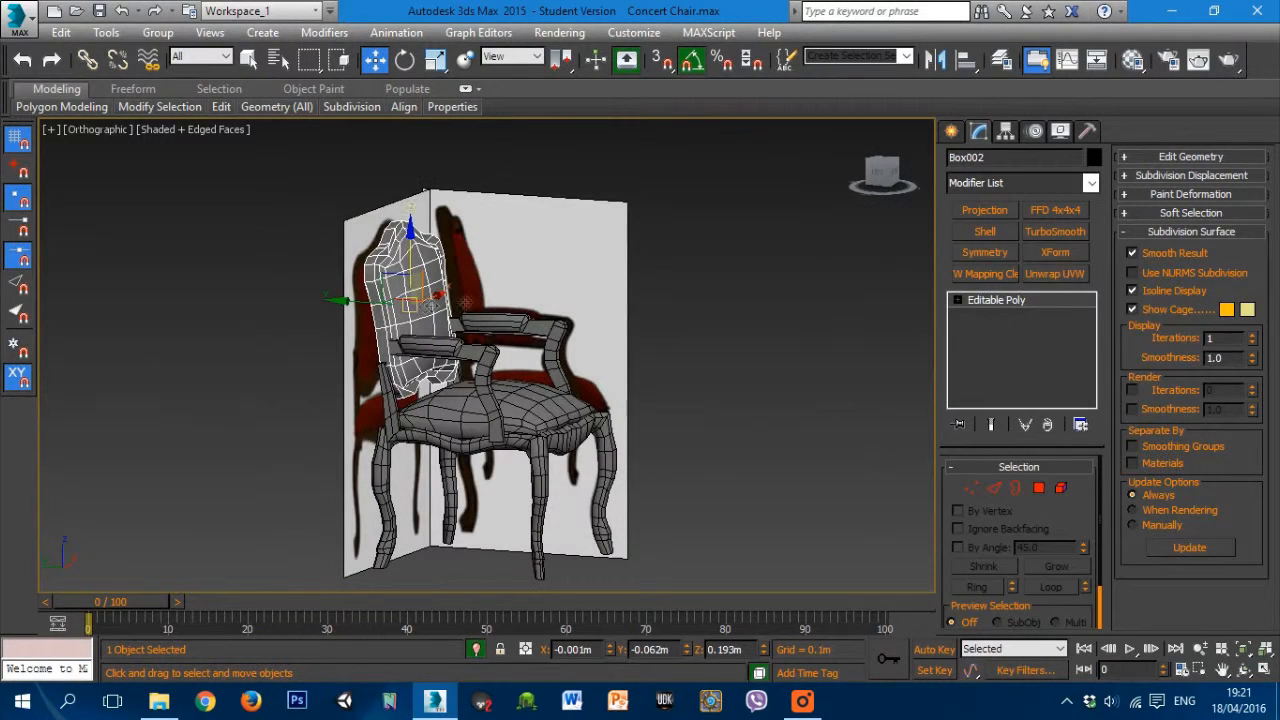
pyautogui.scroll(4, 434, 294)
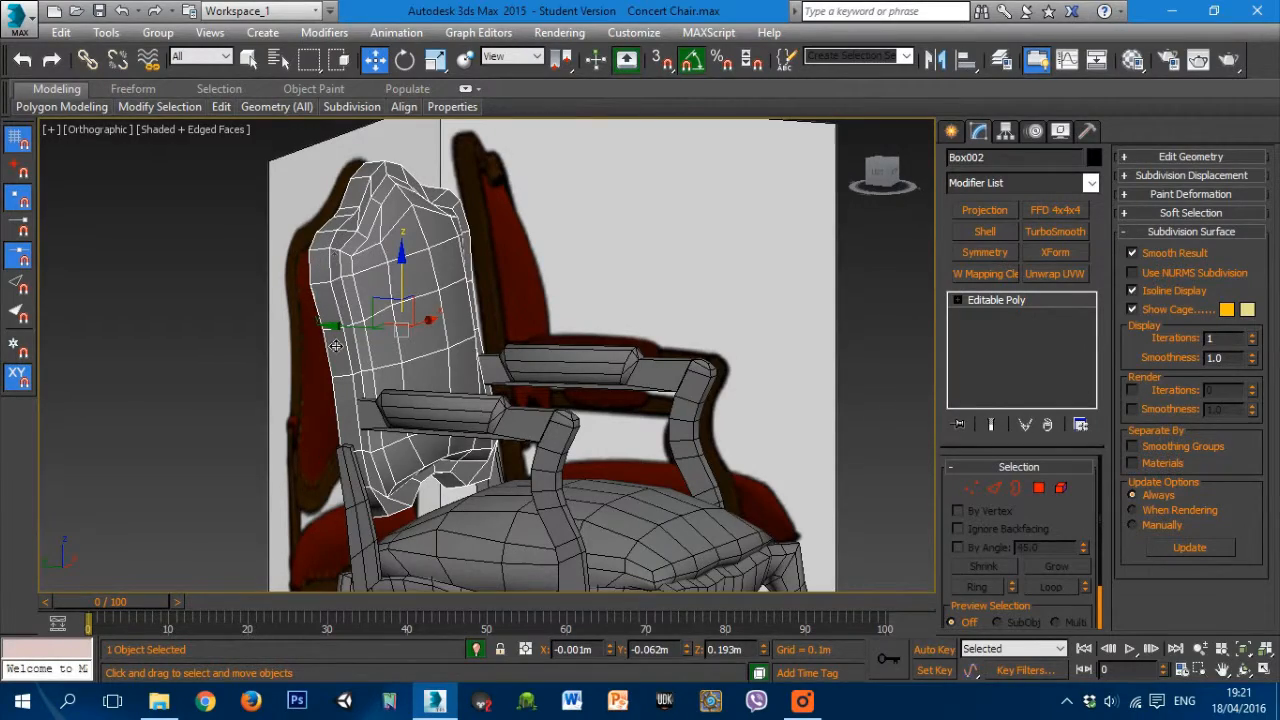
pyautogui.keyDown('alt'); pyautogui.moveTo(352, 275); pyautogui.dragTo(405, 350, button='middle'); pyautogui.keyUp('alt')
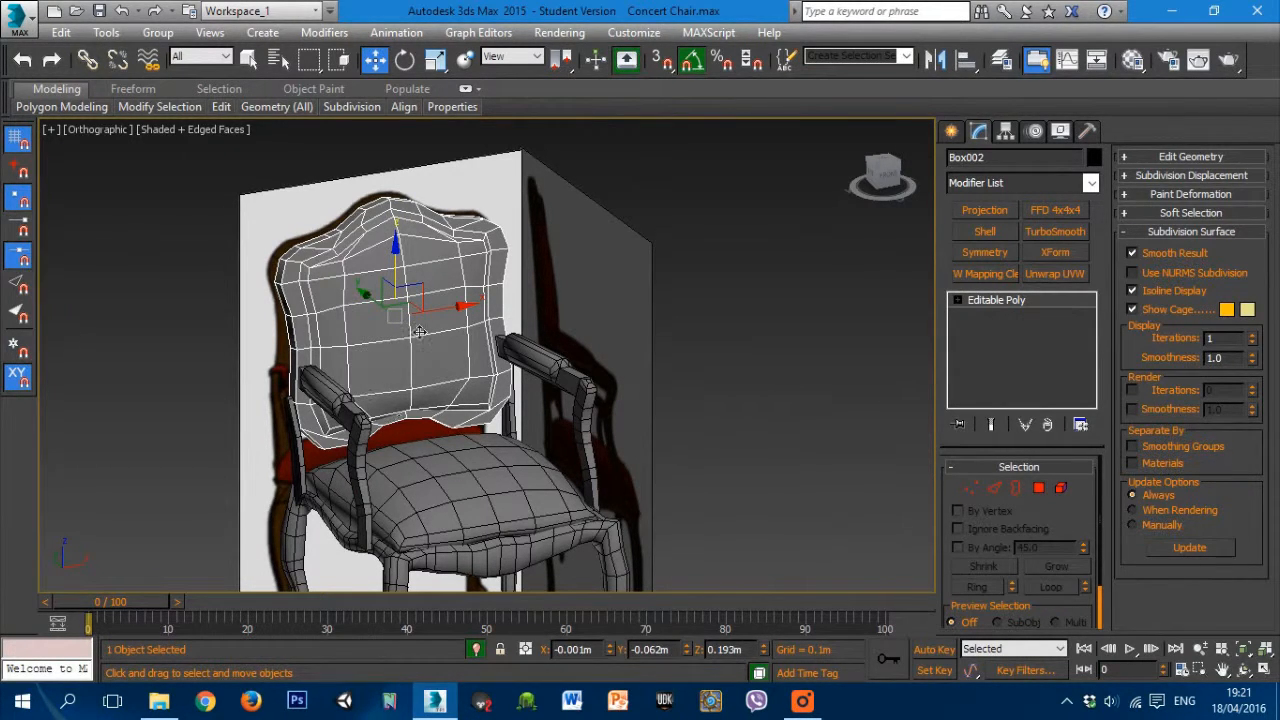
# Step: Isolate the chair back from the rest of the chair and view it at a three-quarter angle
pyautogui.keyDown('alt'); pyautogui.moveTo(521, 306); pyautogui.dragTo(421, 281, button='middle'); pyautogui.keyUp('alt')
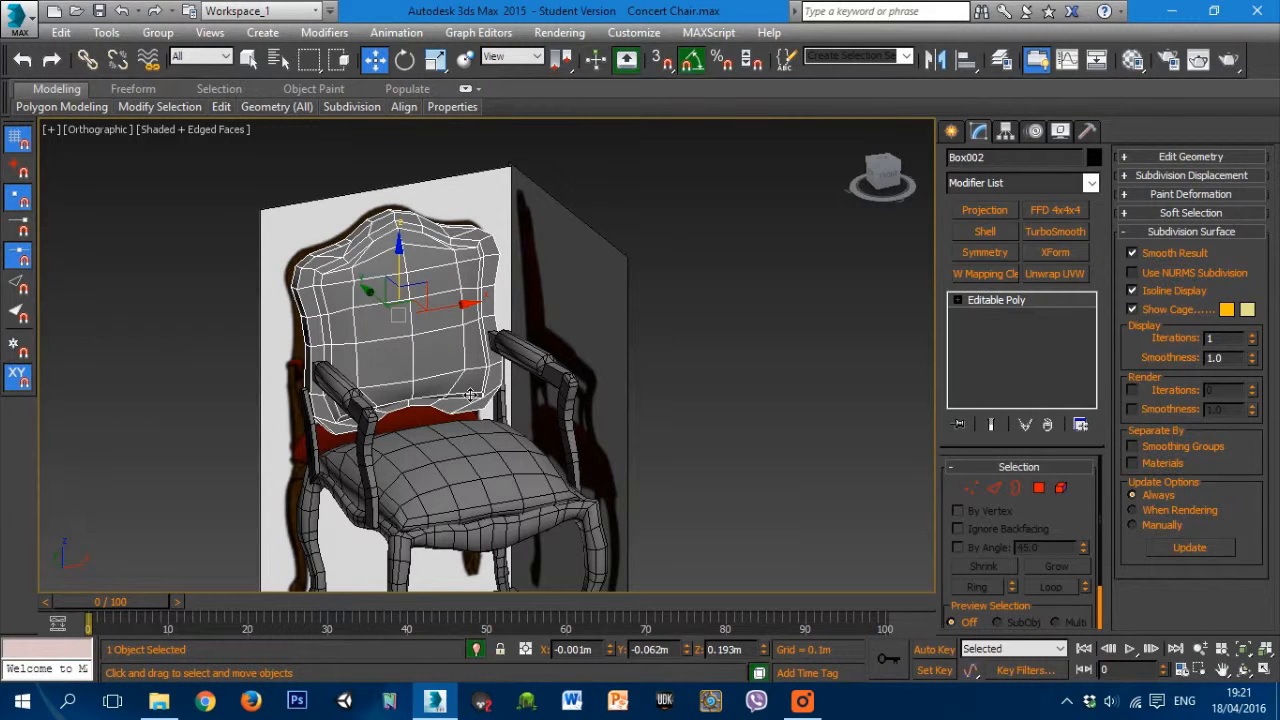
pyautogui.click(481, 650)
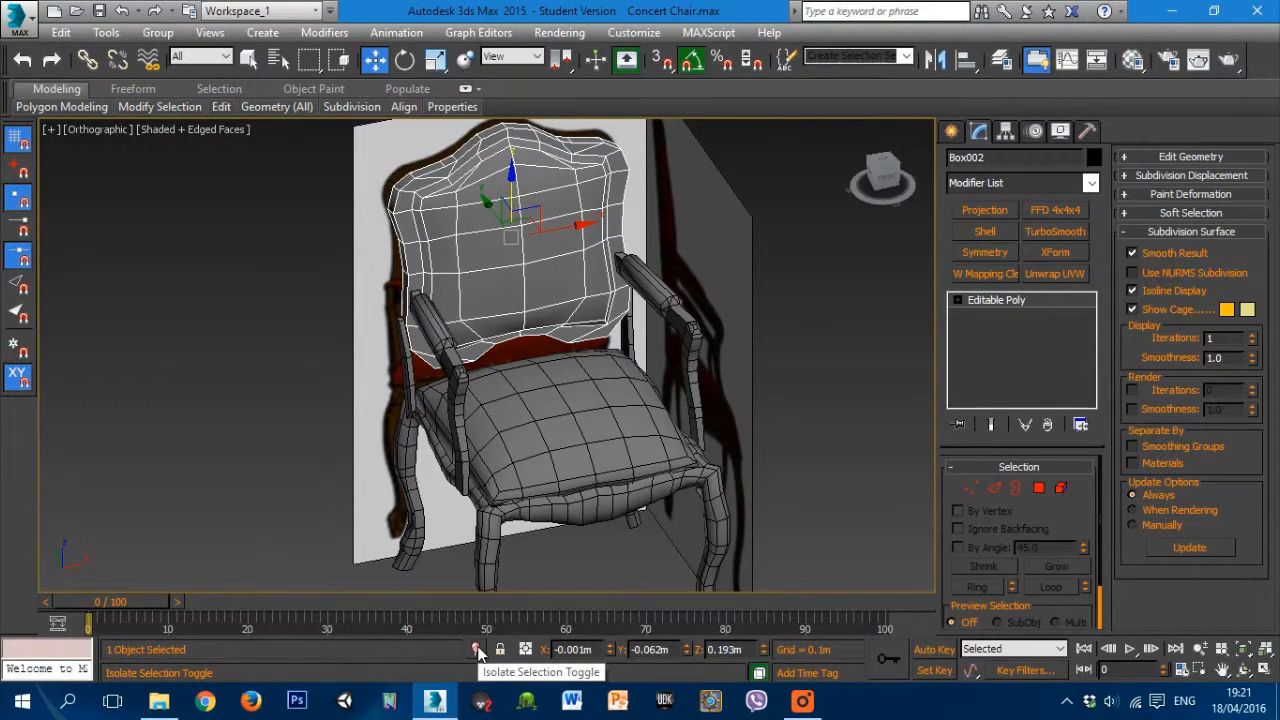
pyautogui.click(479, 650)
pyautogui.scroll(-2, 497, 554)
pyautogui.moveTo(514, 556); pyautogui.dragTo(500, 447, button='middle')
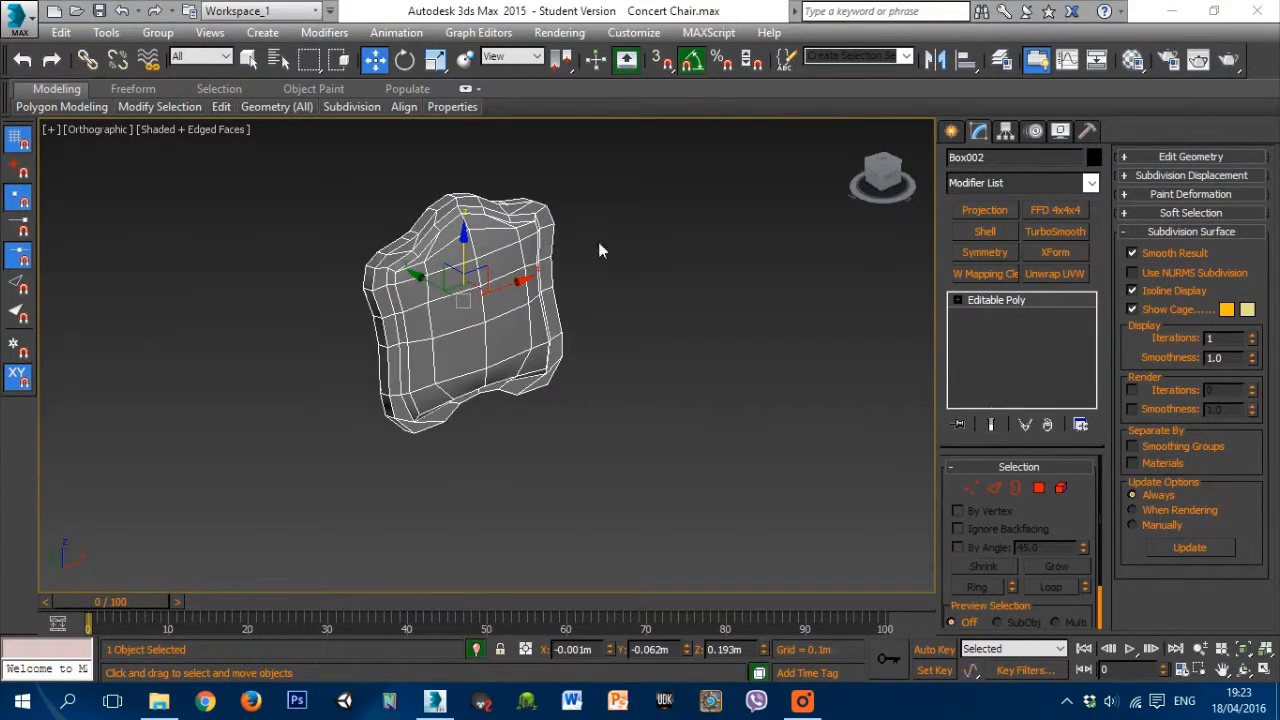
pyautogui.keyDown('alt'); pyautogui.moveTo(600, 251); pyautogui.dragTo(740, 276, button='middle'); pyautogui.keyUp('alt')
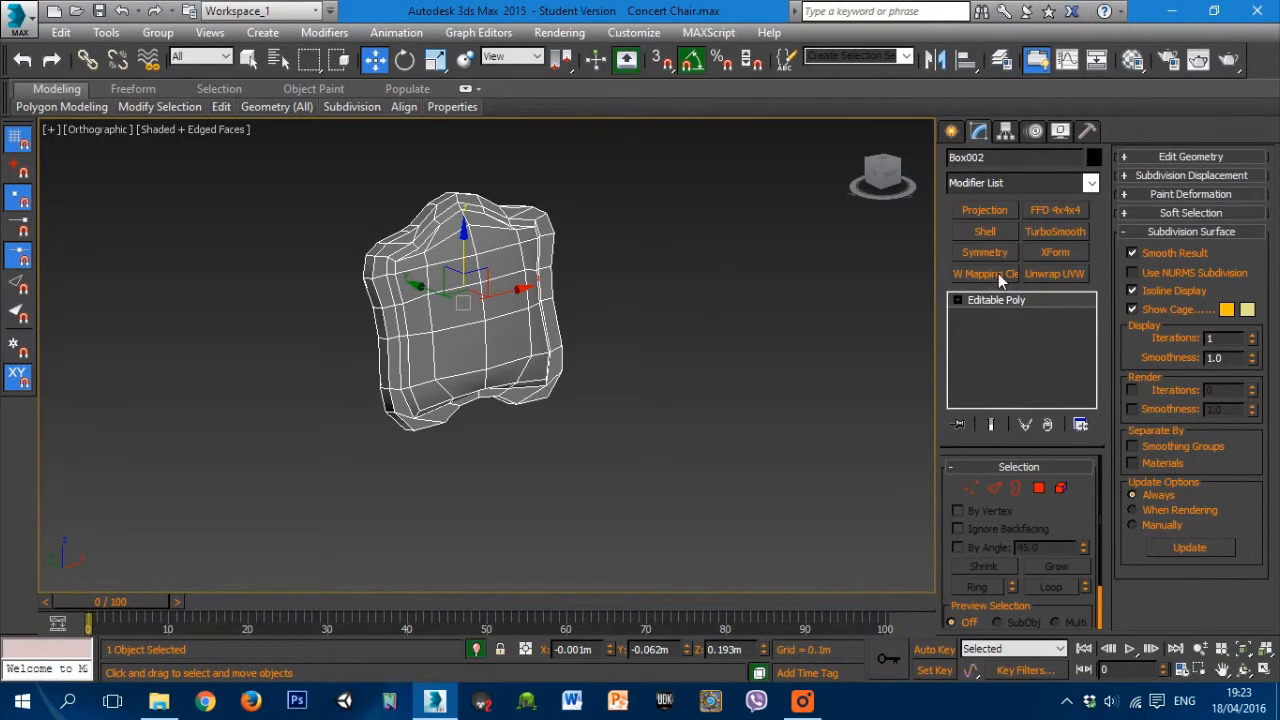
# Step: Try adding the UVW Mapping Clear and Unwrap UVW modifiers to the chair back, and remove both from the stack
pyautogui.click(1090, 185)
pyautogui.scroll(-5, 1021, 367)
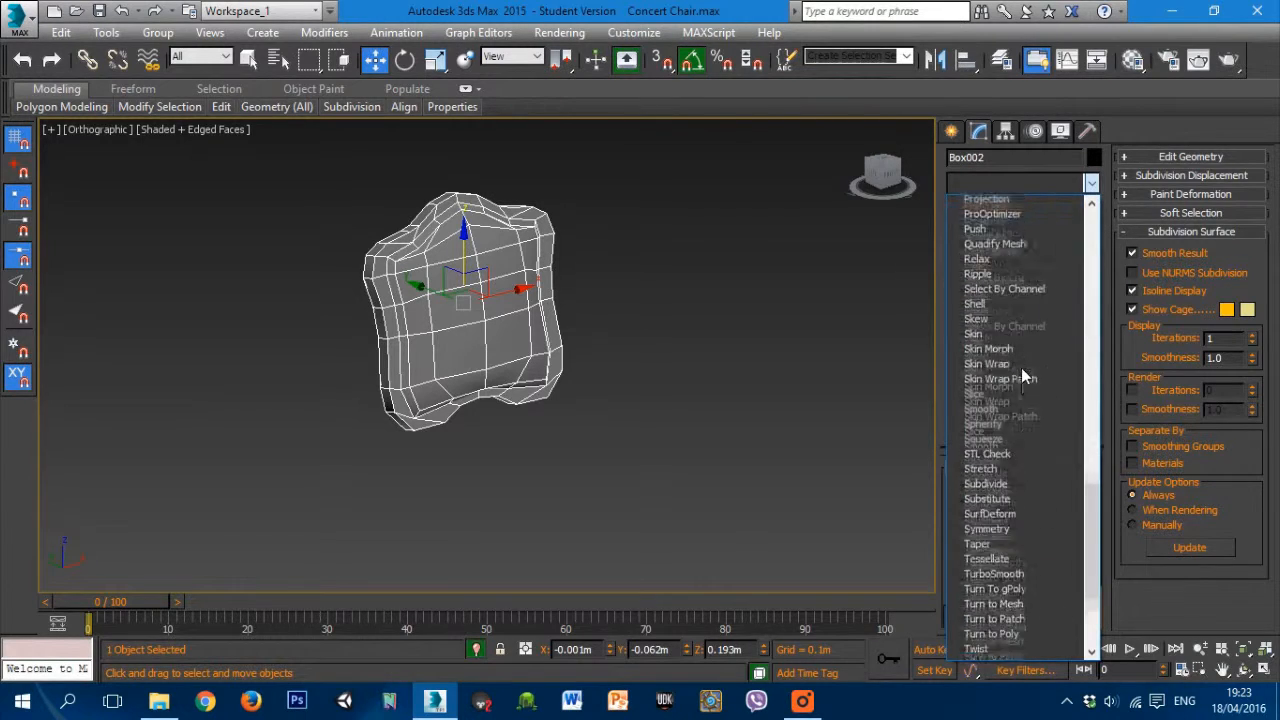
pyautogui.scroll(-4, 1021, 367)
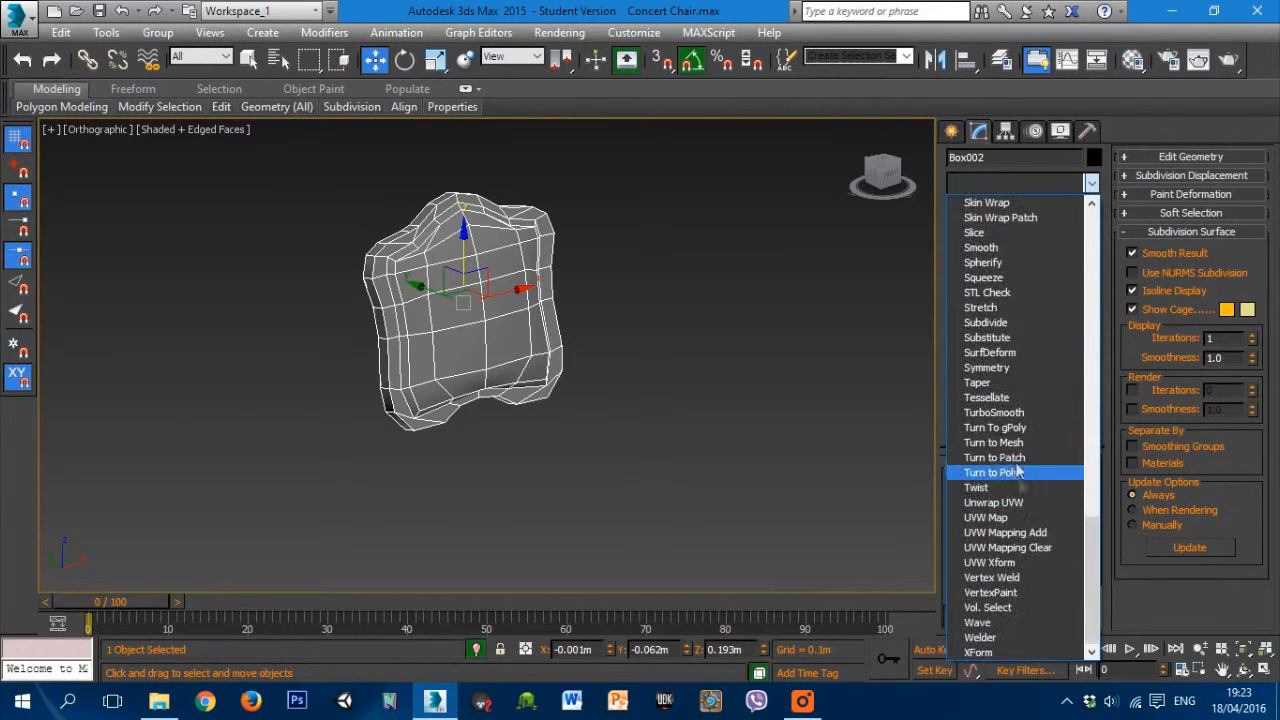
pyautogui.click(1012, 549)
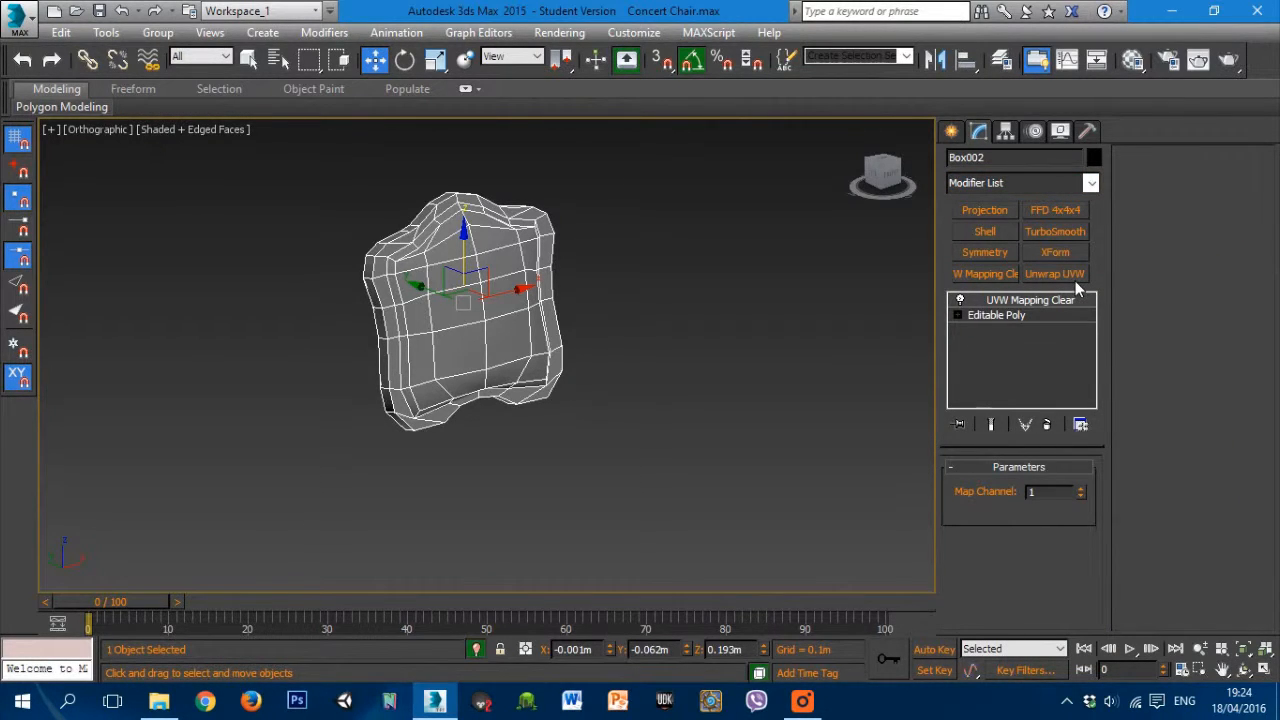
pyautogui.click(1090, 183)
pyautogui.scroll(-5, 1023, 442)
pyautogui.scroll(-15, 1023, 442)
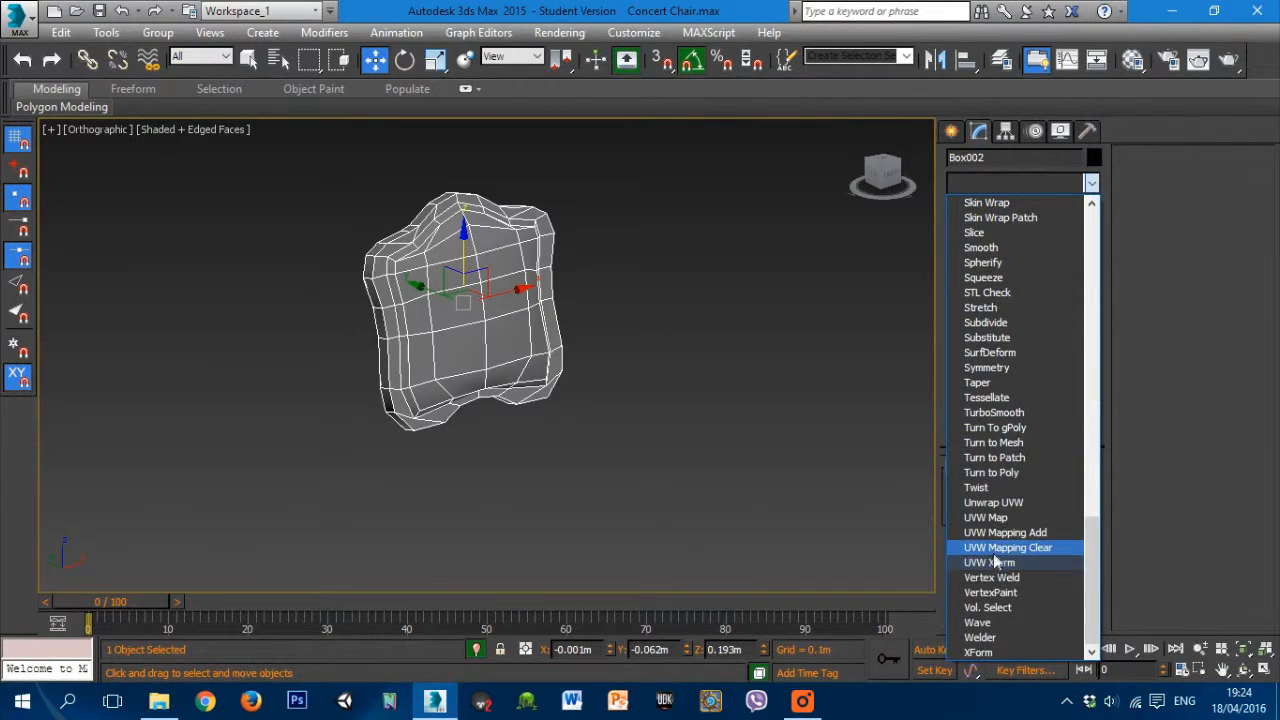
pyautogui.click(990, 503)
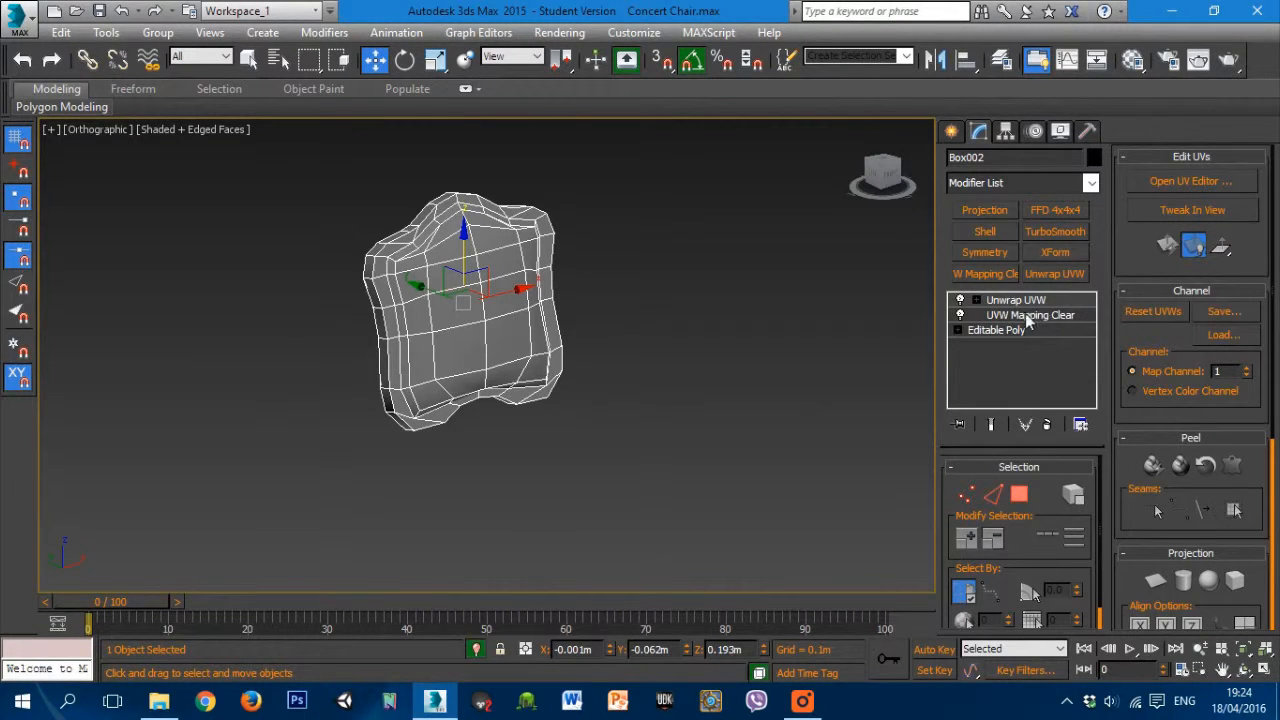
pyautogui.click(1047, 424)
pyautogui.click(1047, 424)
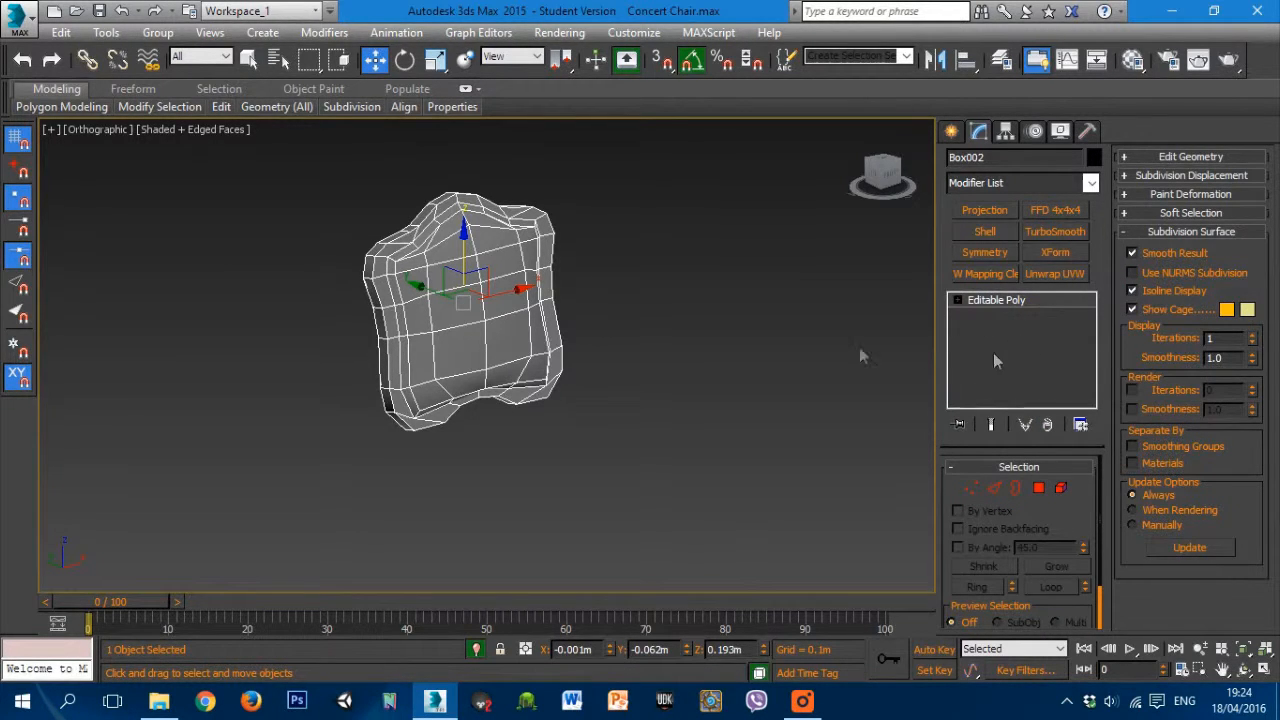
# Step: Try Unwrap UVW alone on the chair back to examine its default seams, and remove the modifier
pyautogui.moveTo(646, 365)
pyautogui.keyDown('alt'); pyautogui.mouseDown(button='middle')
pyautogui.moveTo(780, 329)
pyautogui.moveTo(654, 371)
pyautogui.moveTo(786, 363)
pyautogui.moveTo(902, 333)
pyautogui.moveTo(666, 349)
pyautogui.moveTo(685, 355)
pyautogui.moveTo(645, 368)
pyautogui.mouseUp(button='middle'); pyautogui.keyUp('alt')
pyautogui.click(1054, 274)
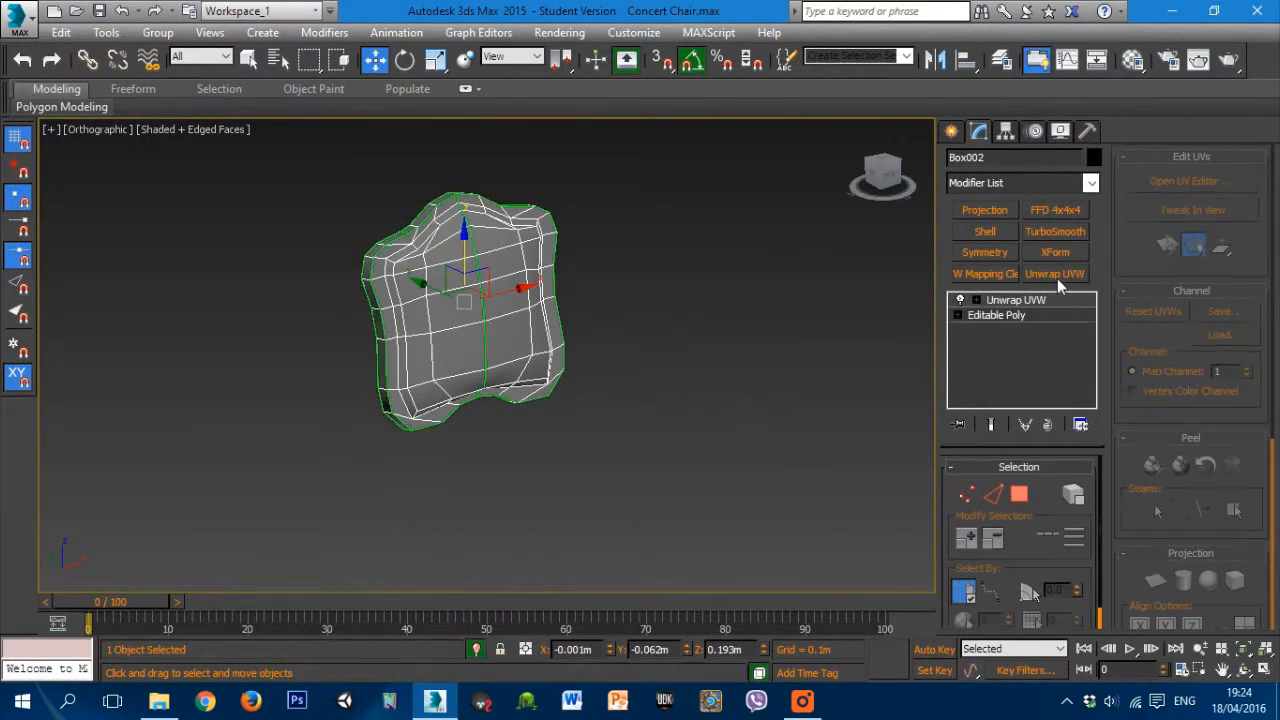
pyautogui.keyDown('alt'); pyautogui.moveTo(786, 323); pyautogui.dragTo(609, 346, button='middle'); pyautogui.keyUp('alt')
pyautogui.scroll(5, 560, 345)
pyautogui.keyDown('alt'); pyautogui.moveTo(500, 343); pyautogui.dragTo(549, 346, button='middle'); pyautogui.keyUp('alt')
pyautogui.scroll(-5, 506, 334)
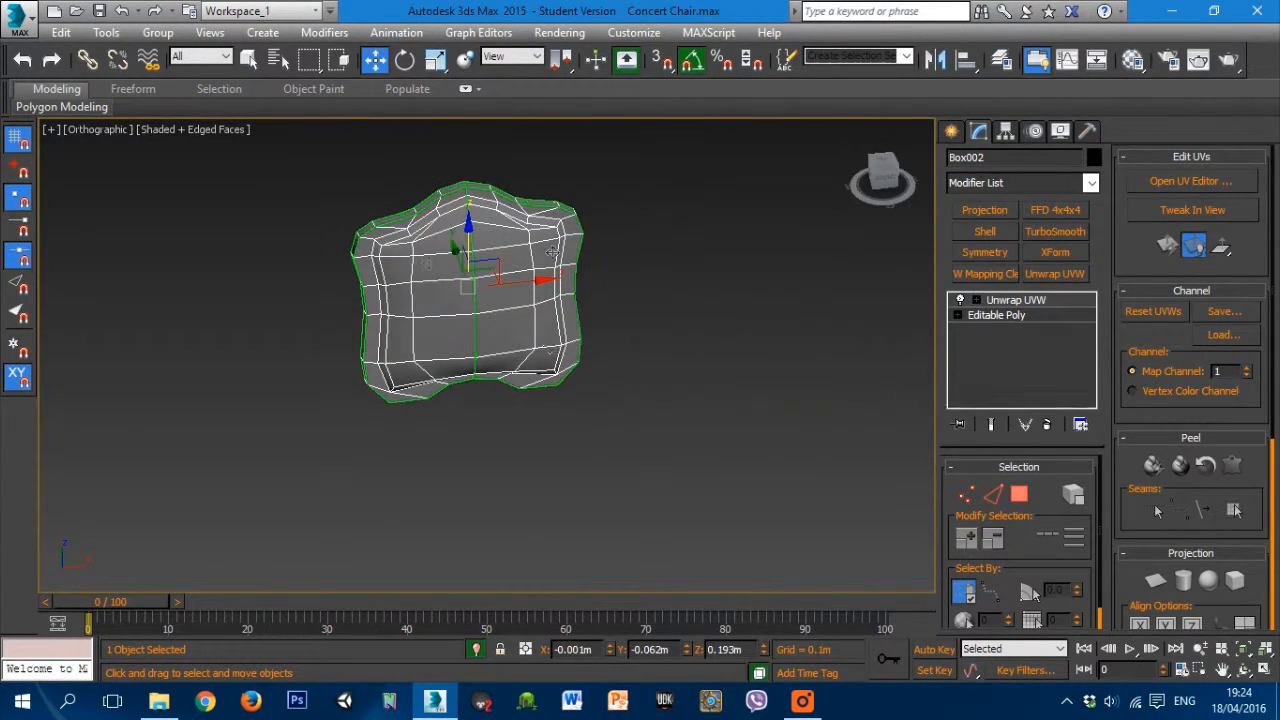
pyautogui.click(1047, 426)
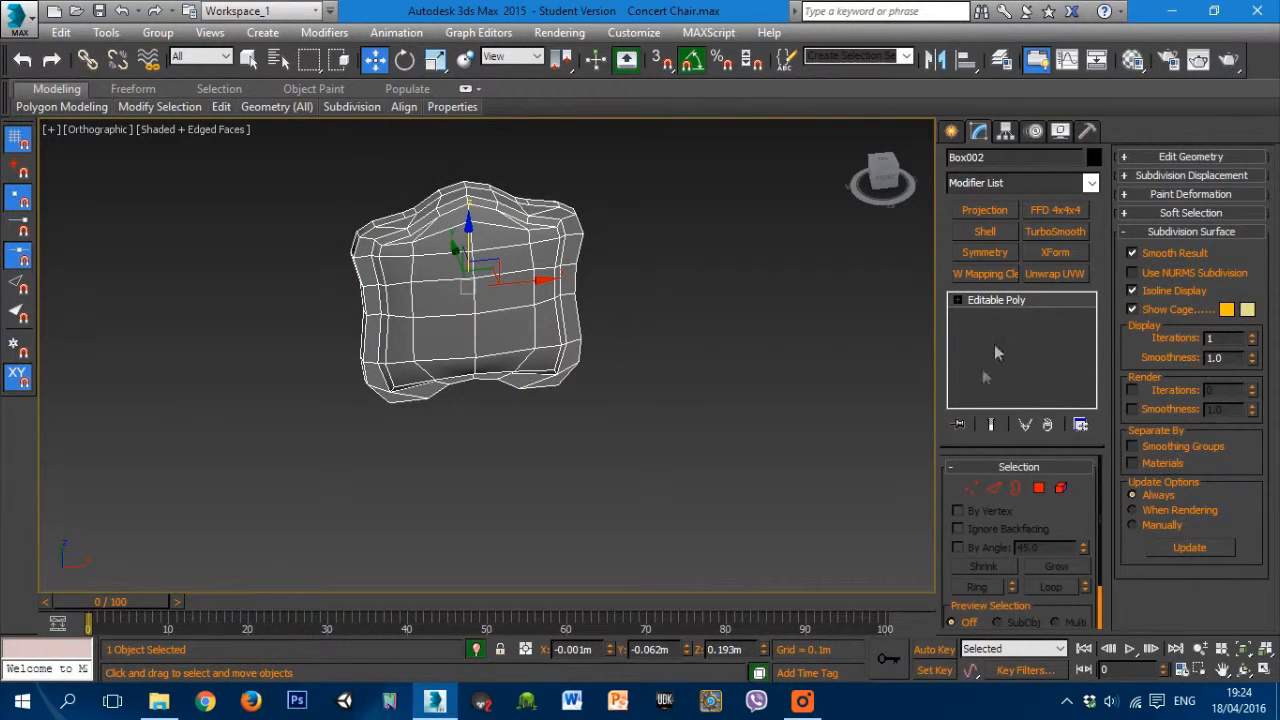
# Step: Apply UVW Mapping Clear and Unwrap UVW above it to the chair back
pyautogui.click(972, 279)
pyautogui.click(1054, 276)
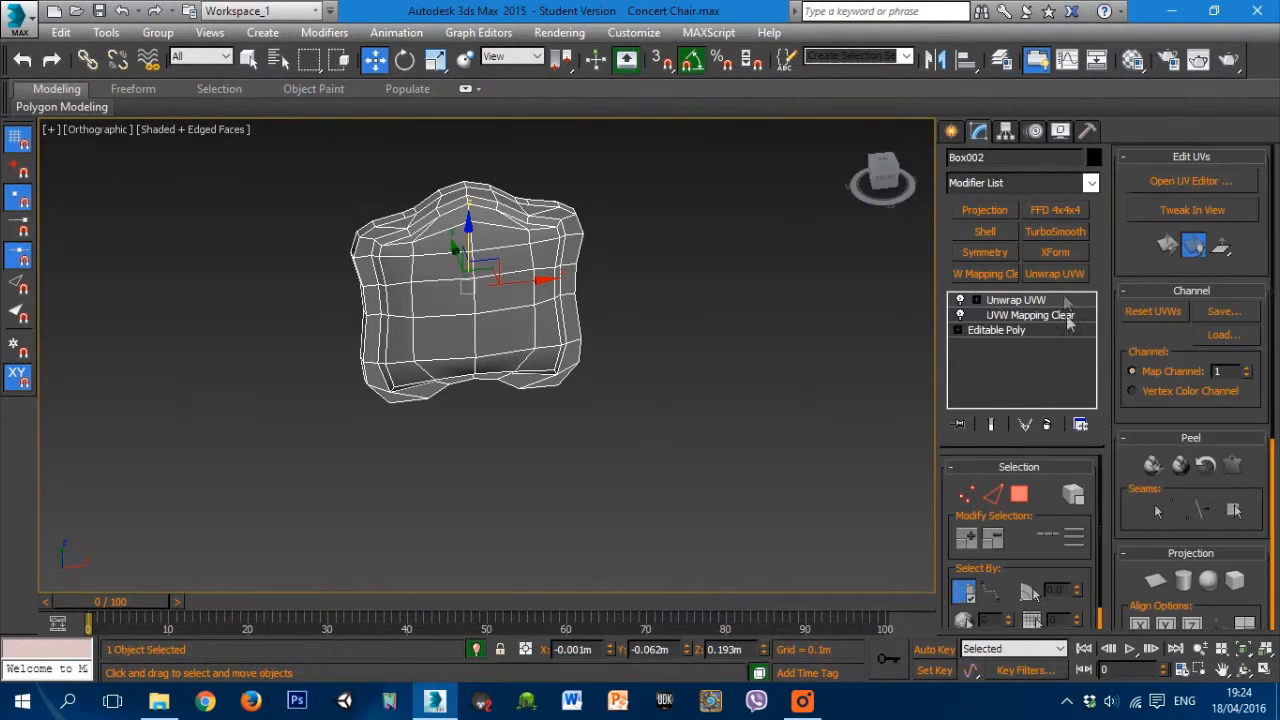
pyautogui.keyDown('alt'); pyautogui.moveTo(648, 309); pyautogui.dragTo(800, 385, button='middle'); pyautogui.keyUp('alt')
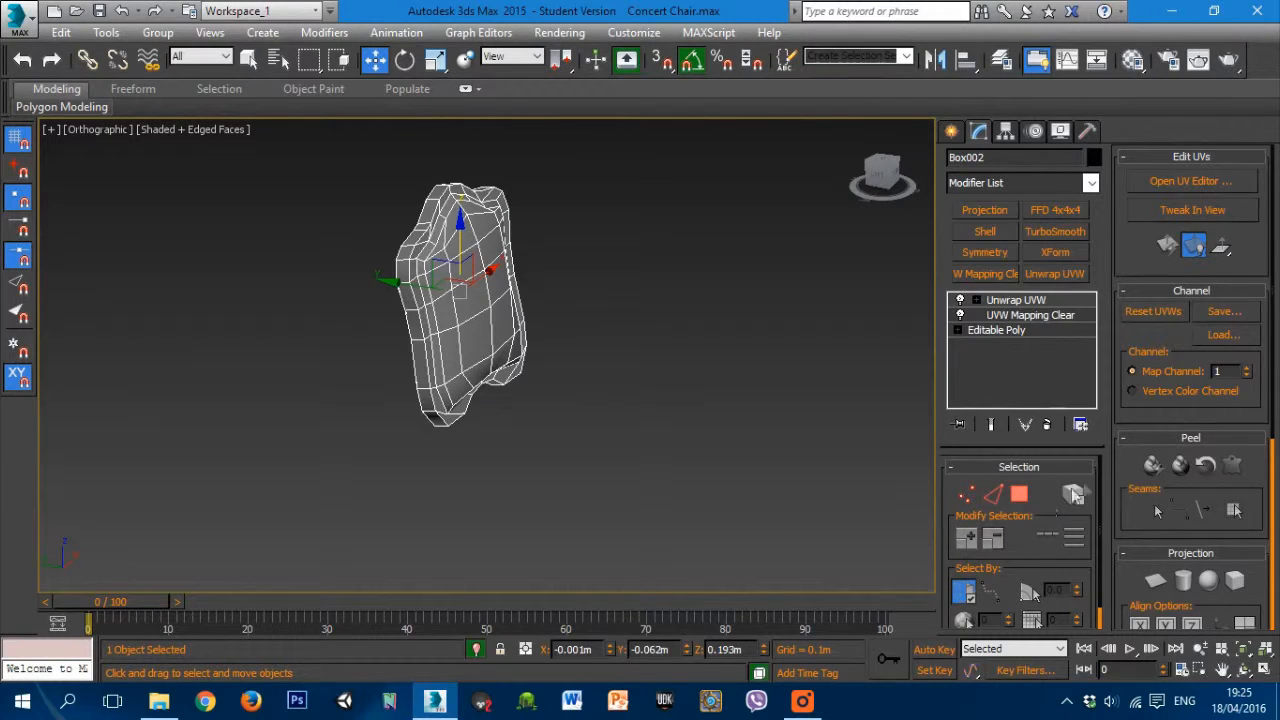
# Step: In Unwrap UVW edge mode, select the front border's edge loop along one side of the chair back
pyautogui.click(994, 497)
pyautogui.keyDown('alt'); pyautogui.moveTo(536, 317); pyautogui.dragTo(404, 307, button='middle'); pyautogui.keyUp('alt')
pyautogui.scroll(2, 403, 305)
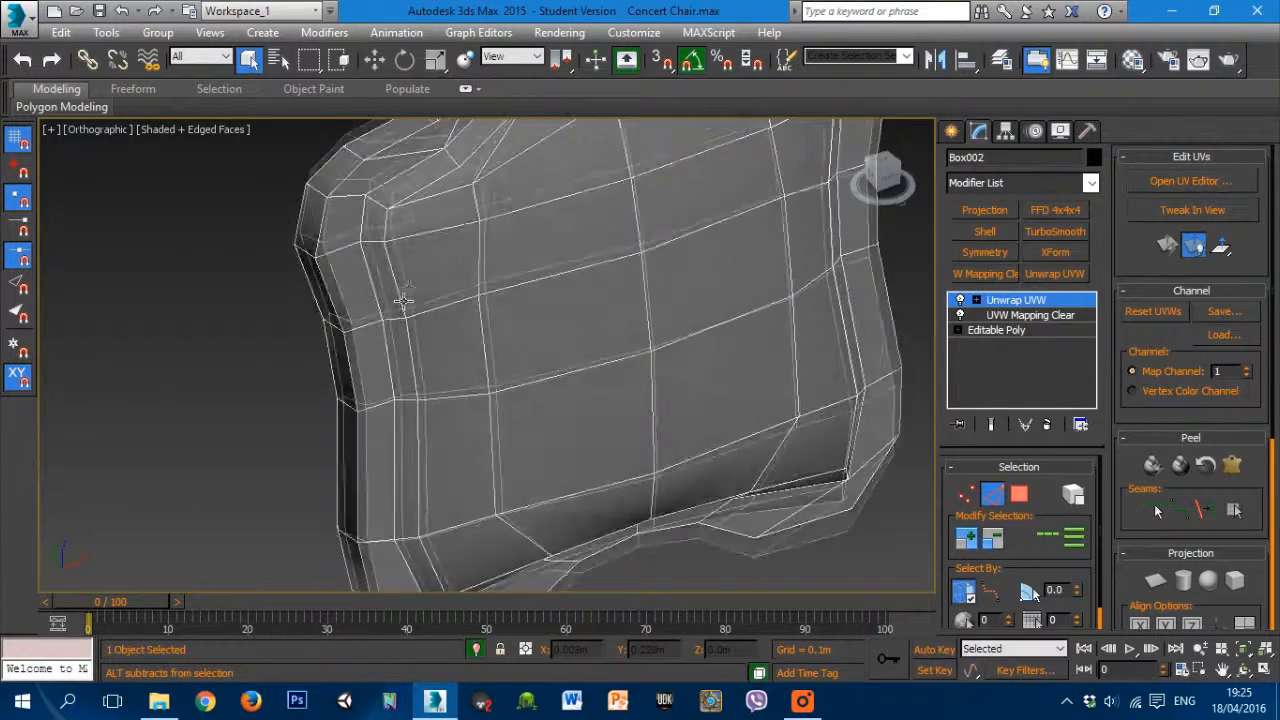
pyautogui.keyDown('alt'); pyautogui.moveTo(403, 302); pyautogui.dragTo(446, 252, button='middle'); pyautogui.keyUp('alt')
pyautogui.scroll(-3, 446, 252)
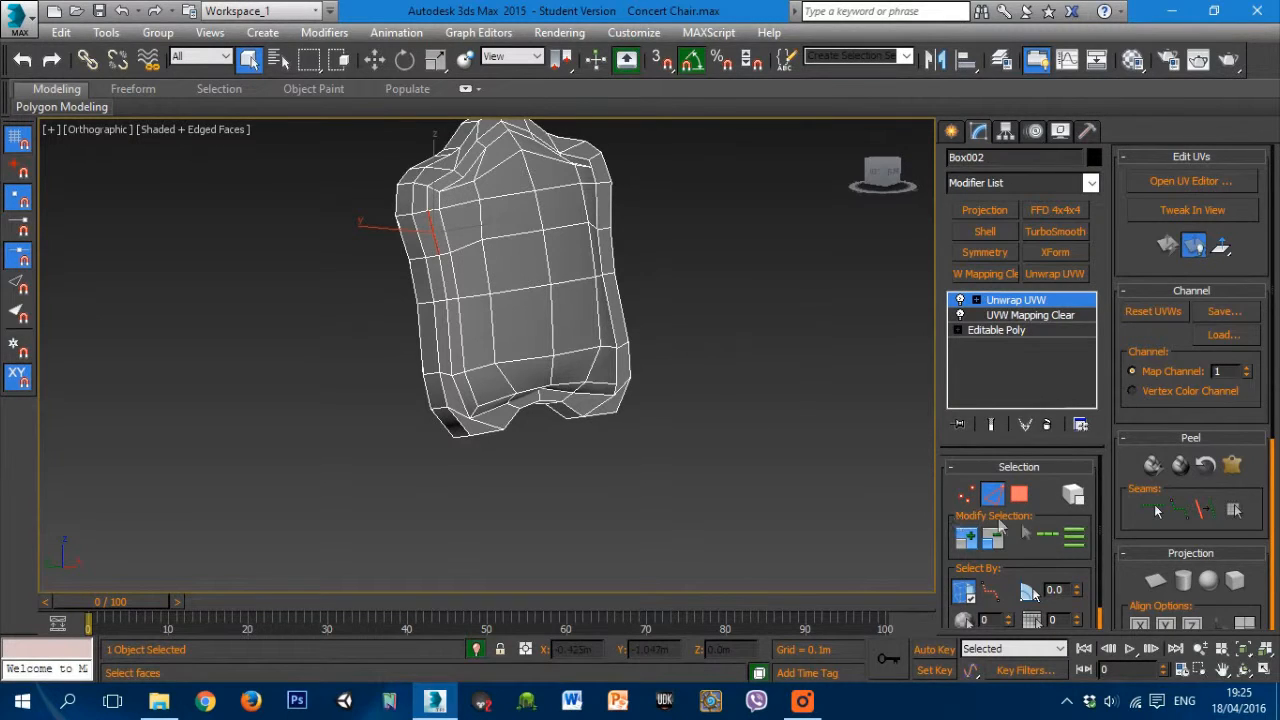
pyautogui.click(1045, 538)
pyautogui.keyDown('alt'); pyautogui.moveTo(586, 329); pyautogui.dragTo(557, 229, button='middle'); pyautogui.keyUp('alt')
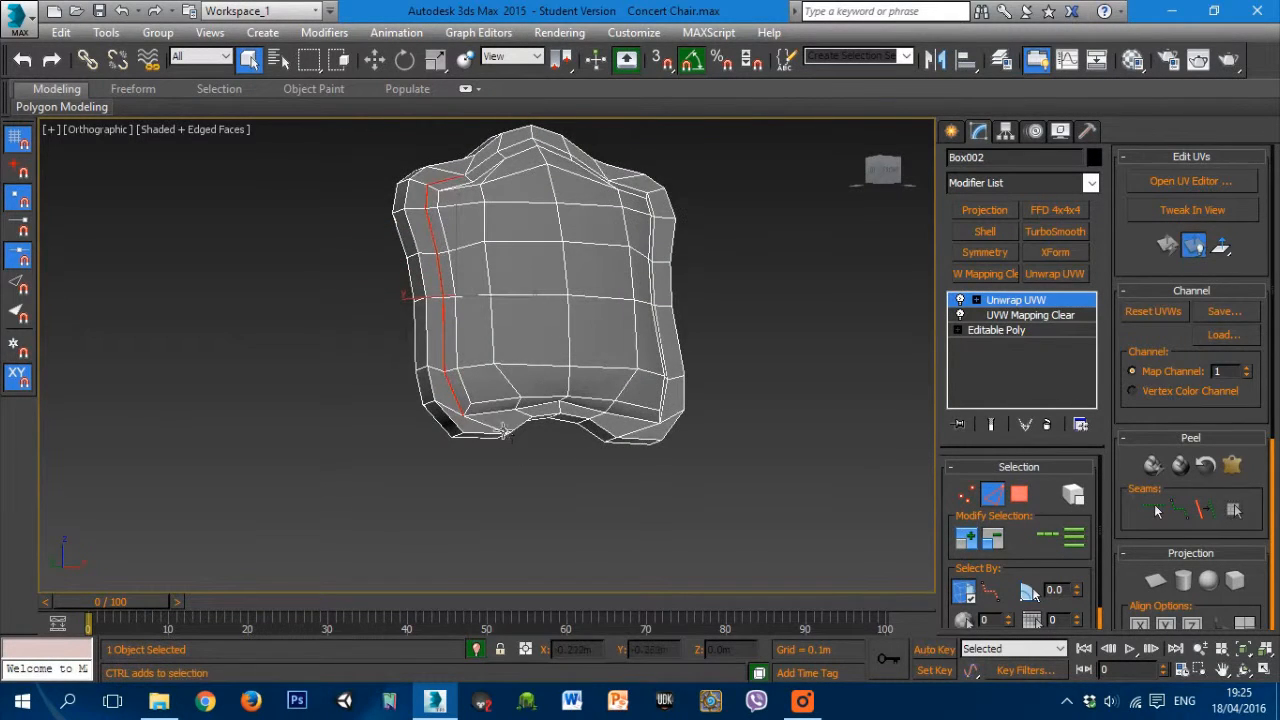
# Step: Extend the selection around the rest of the chair back's front border and convert the selected edges to seams
pyautogui.keyDown('alt'); pyautogui.moveTo(628, 383); pyautogui.dragTo(657, 324, button='middle'); pyautogui.keyUp('alt')
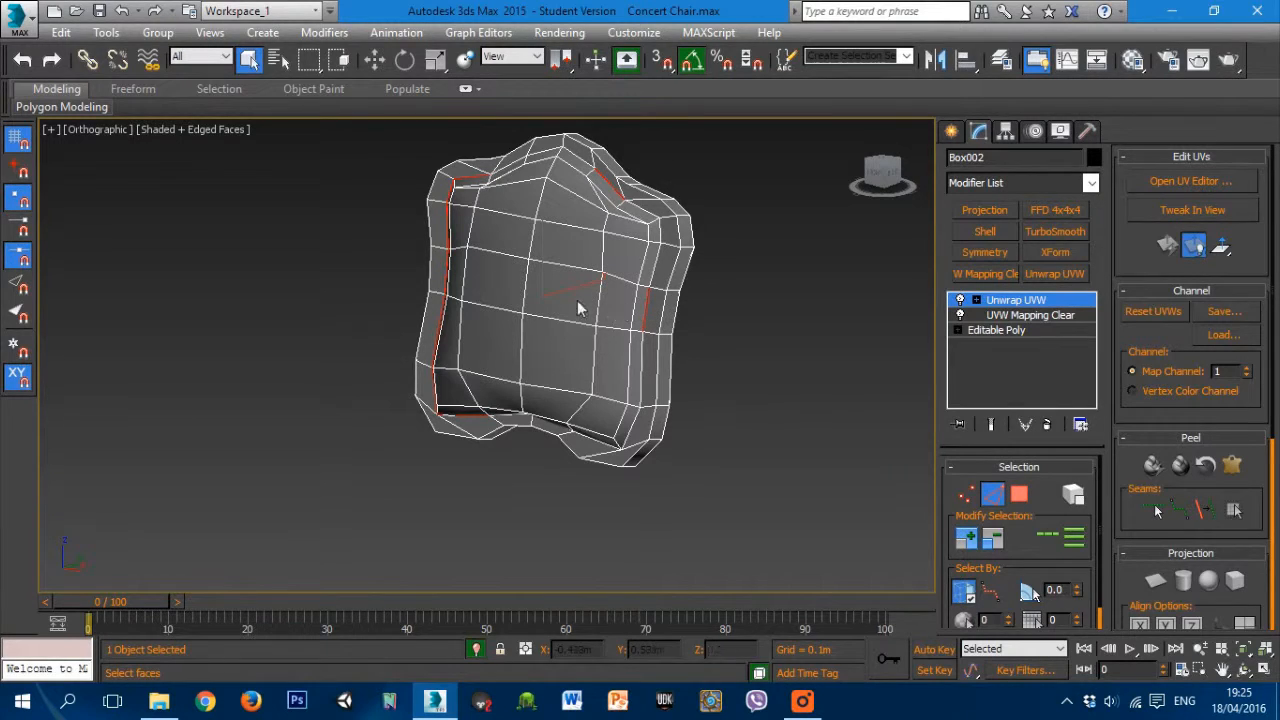
pyautogui.click(1041, 538)
pyautogui.keyDown('alt'); pyautogui.moveTo(686, 437); pyautogui.dragTo(786, 431, button='middle'); pyautogui.keyUp('alt')
pyautogui.keyDown('alt'); pyautogui.moveTo(645, 357); pyautogui.dragTo(700, 440, button='middle'); pyautogui.keyUp('alt')
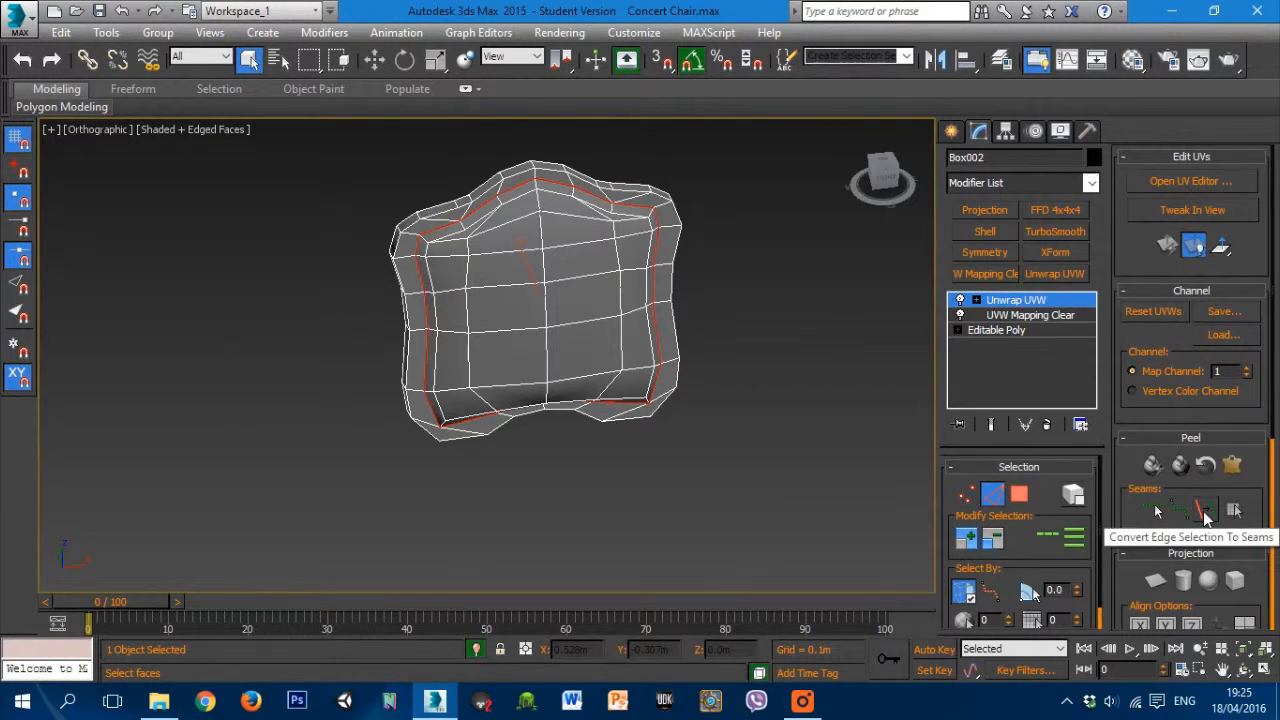
pyautogui.click(1205, 515)
# Step: Examine the seam around the chair back's front border up close and from several angles
pyautogui.scroll(4, 520, 284)
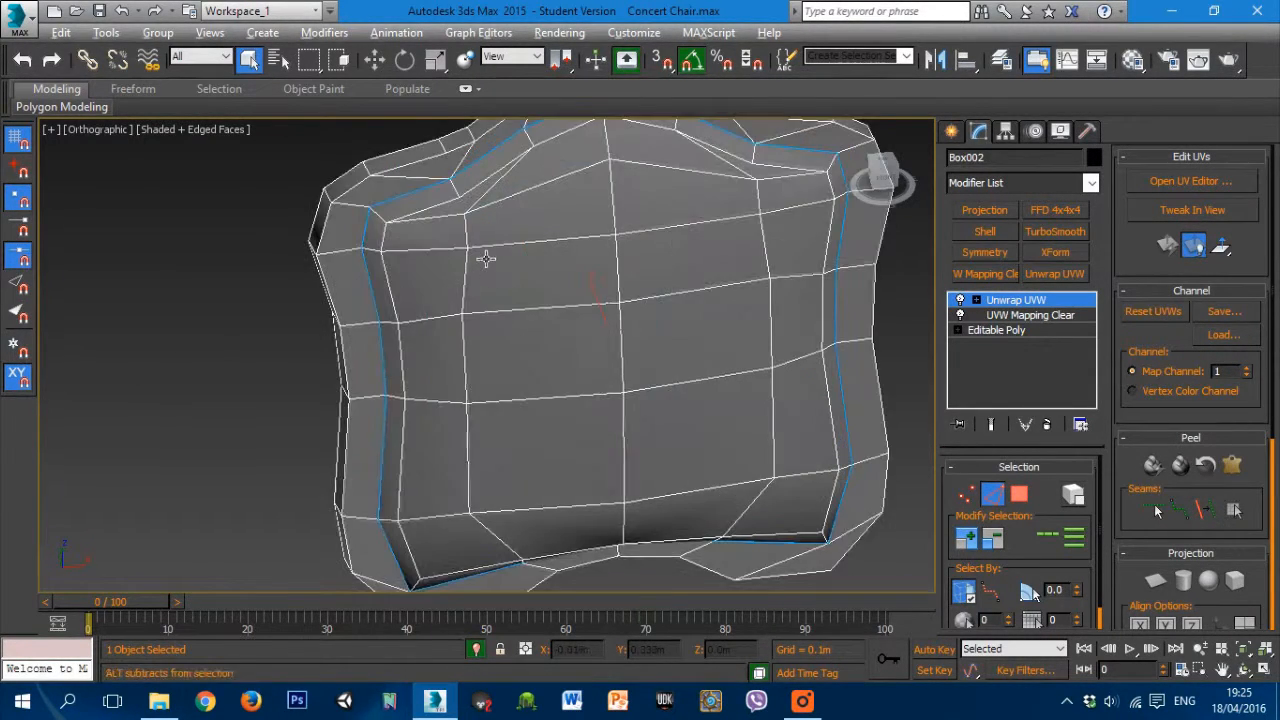
pyautogui.keyDown('alt'); pyautogui.moveTo(486, 259); pyautogui.dragTo(580, 214); pyautogui.keyUp('alt')
pyautogui.keyDown('alt'); pyautogui.moveTo(580, 214); pyautogui.dragTo(582, 205, button='middle'); pyautogui.keyUp('alt')
pyautogui.scroll(-4, 608, 311)
pyautogui.moveTo(610, 314)
pyautogui.keyDown('alt'); pyautogui.mouseDown(button='middle')
pyautogui.moveTo(525, 340)
pyautogui.moveTo(568, 338)
pyautogui.mouseUp(button='middle'); pyautogui.keyUp('alt')
pyautogui.moveTo(660, 369)
pyautogui.keyDown('alt'); pyautogui.mouseDown(button='middle')
pyautogui.moveTo(529, 380)
pyautogui.moveTo(672, 374)
pyautogui.mouseUp(button='middle'); pyautogui.keyUp('alt')
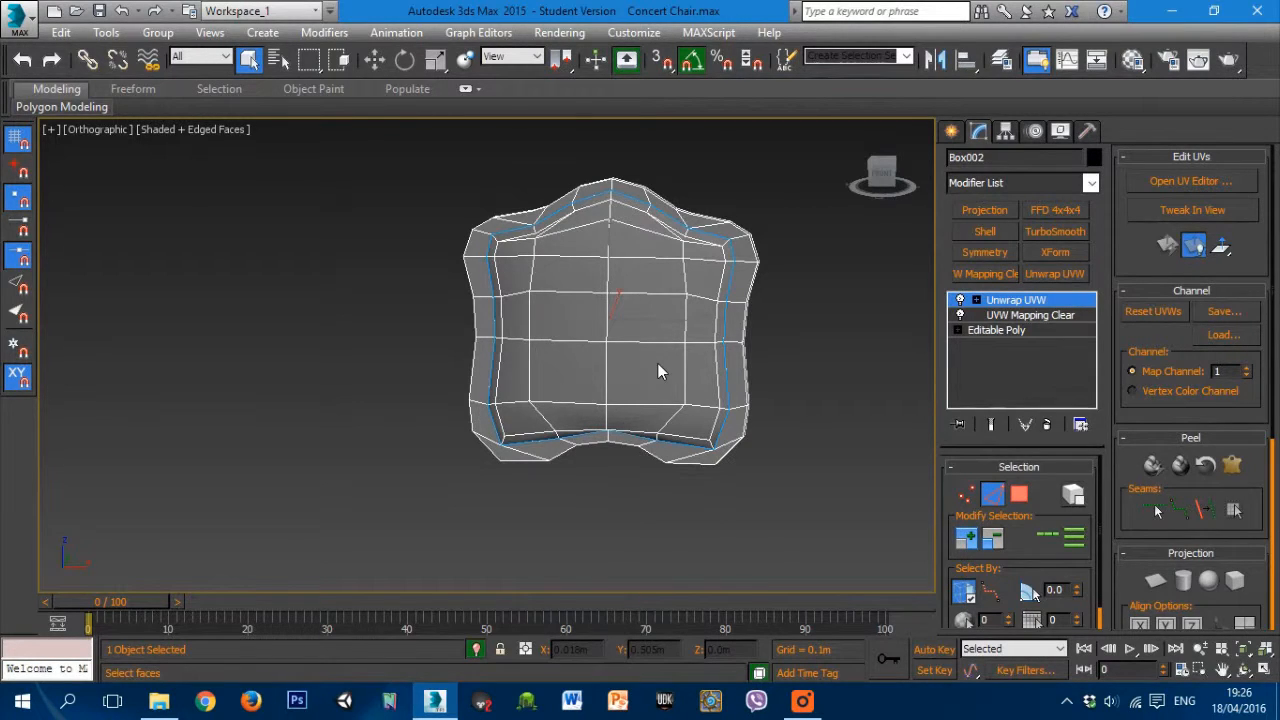
pyautogui.scroll(3, 691, 275)
pyautogui.keyDown('alt'); pyautogui.moveTo(691, 252); pyautogui.dragTo(643, 234, button='middle'); pyautogui.keyUp('alt')
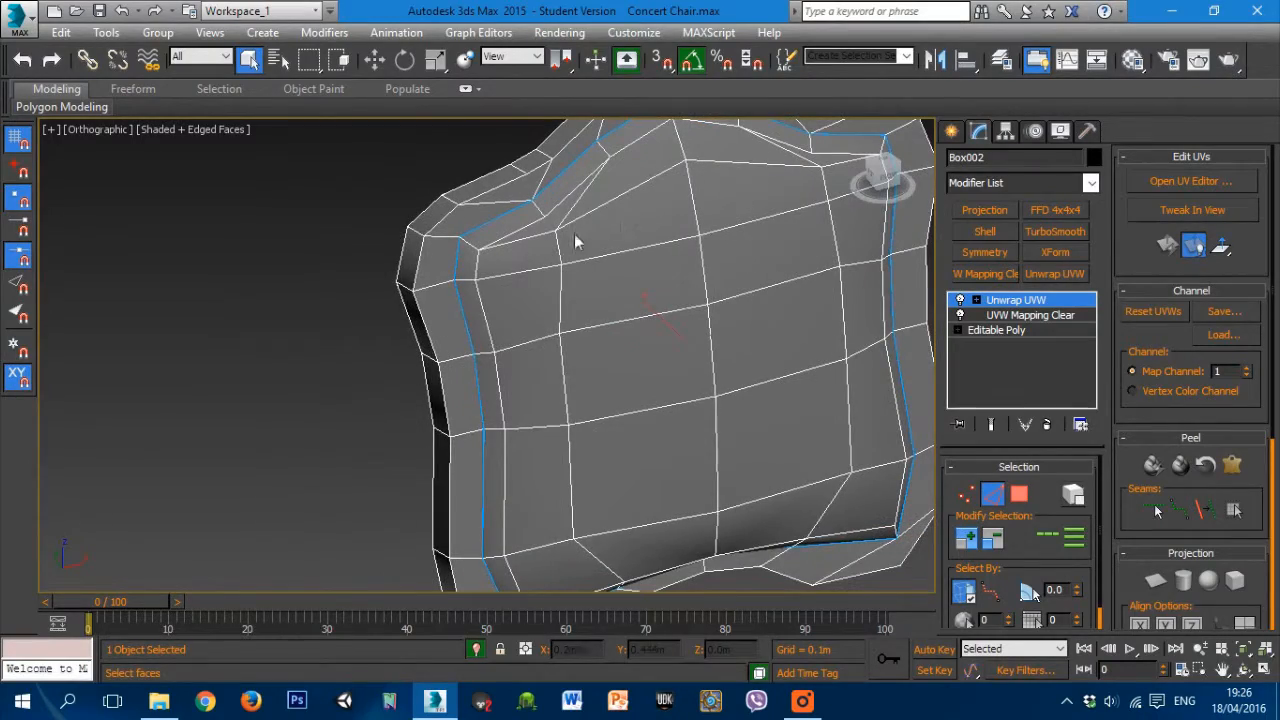
pyautogui.scroll(-3, 590, 260)
pyautogui.scroll(1, 609, 271)
pyautogui.moveTo(617, 274)
pyautogui.keyDown('alt'); pyautogui.mouseDown(button='middle')
pyautogui.moveTo(511, 290)
pyautogui.moveTo(406, 274)
pyautogui.moveTo(429, 243)
pyautogui.moveTo(397, 260)
pyautogui.moveTo(618, 272)
pyautogui.mouseUp(button='middle'); pyautogui.keyUp('alt')
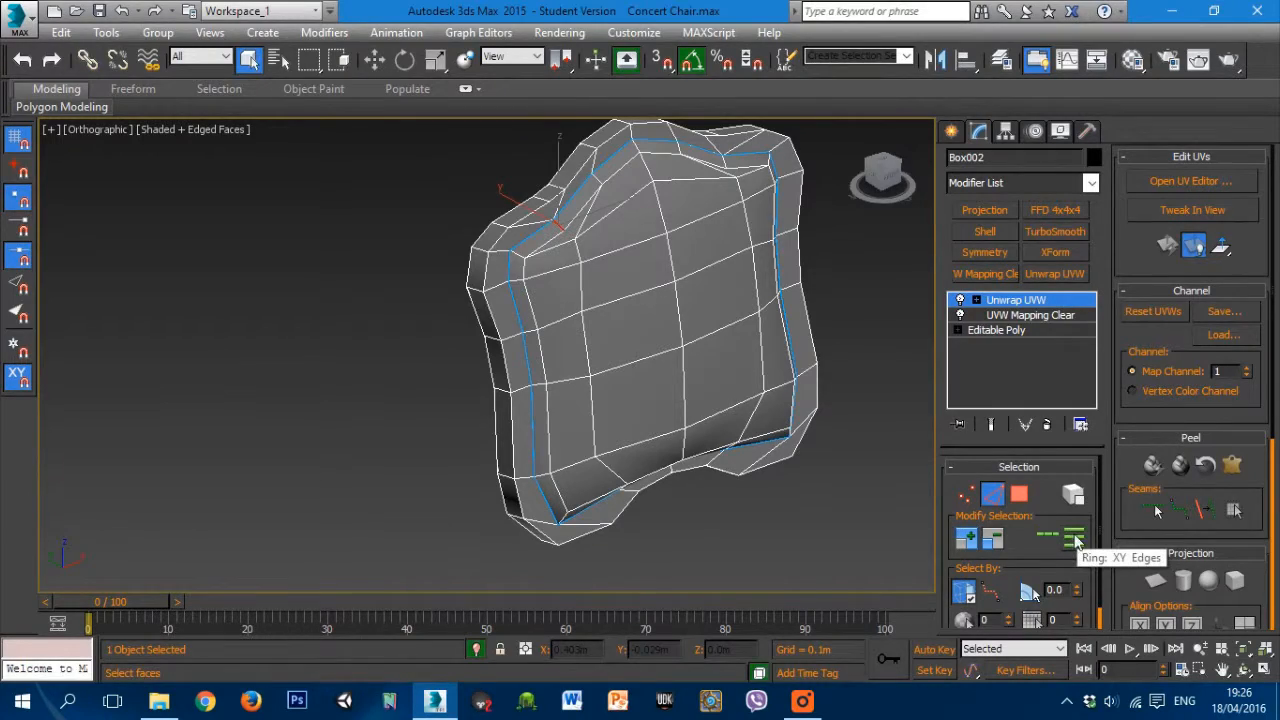
# Step: Ring-select the short edges beside the chair back's front border seam and convert them to seams
pyautogui.click(1075, 541)
pyautogui.keyDown('alt'); pyautogui.moveTo(748, 463); pyautogui.dragTo(810, 485, button='middle'); pyautogui.keyUp('alt')
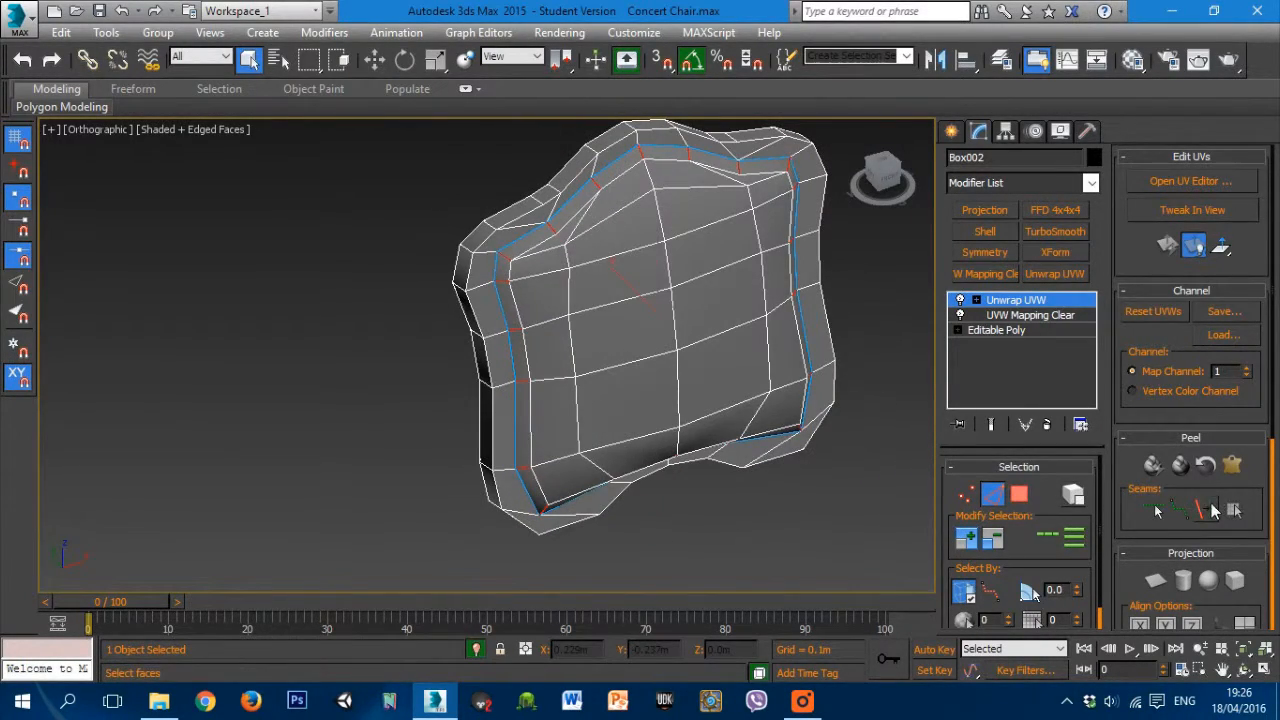
pyautogui.keyDown('alt'); pyautogui.moveTo(744, 424); pyautogui.dragTo(674, 406, button='middle'); pyautogui.keyUp('alt')
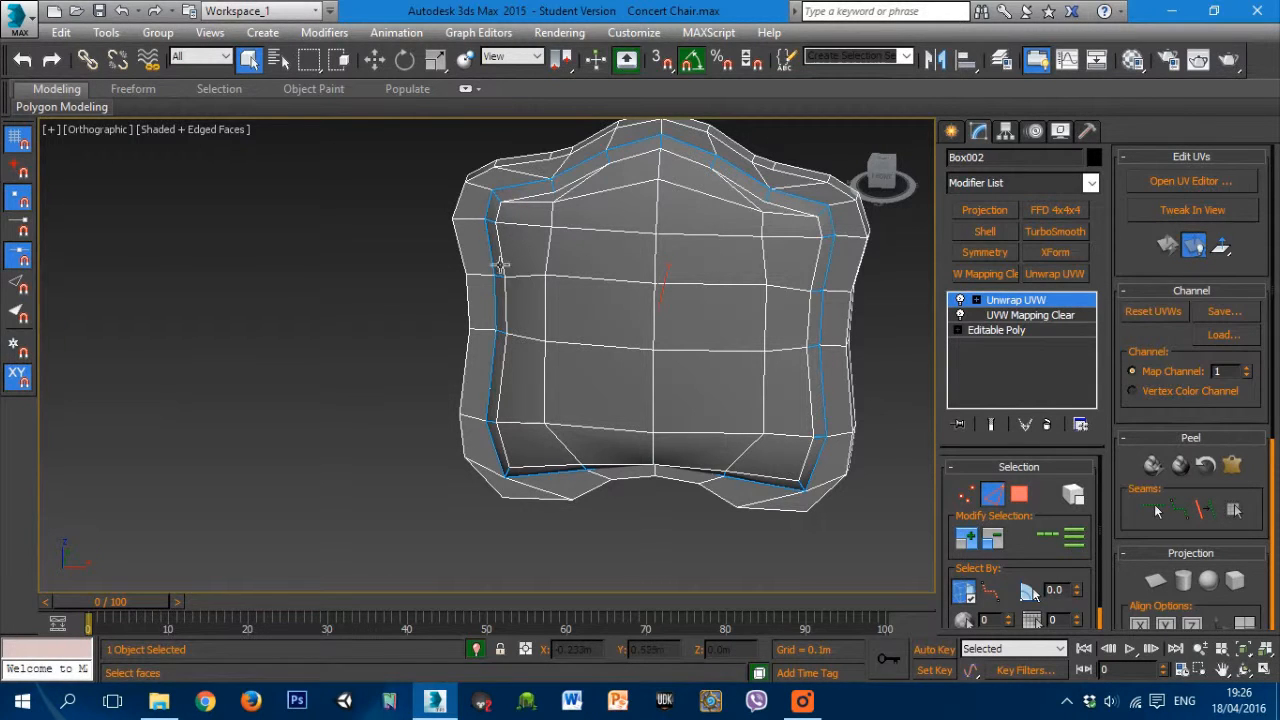
pyautogui.keyDown('alt'); pyautogui.moveTo(775, 215); pyautogui.dragTo(668, 345, button='middle'); pyautogui.keyUp('alt')
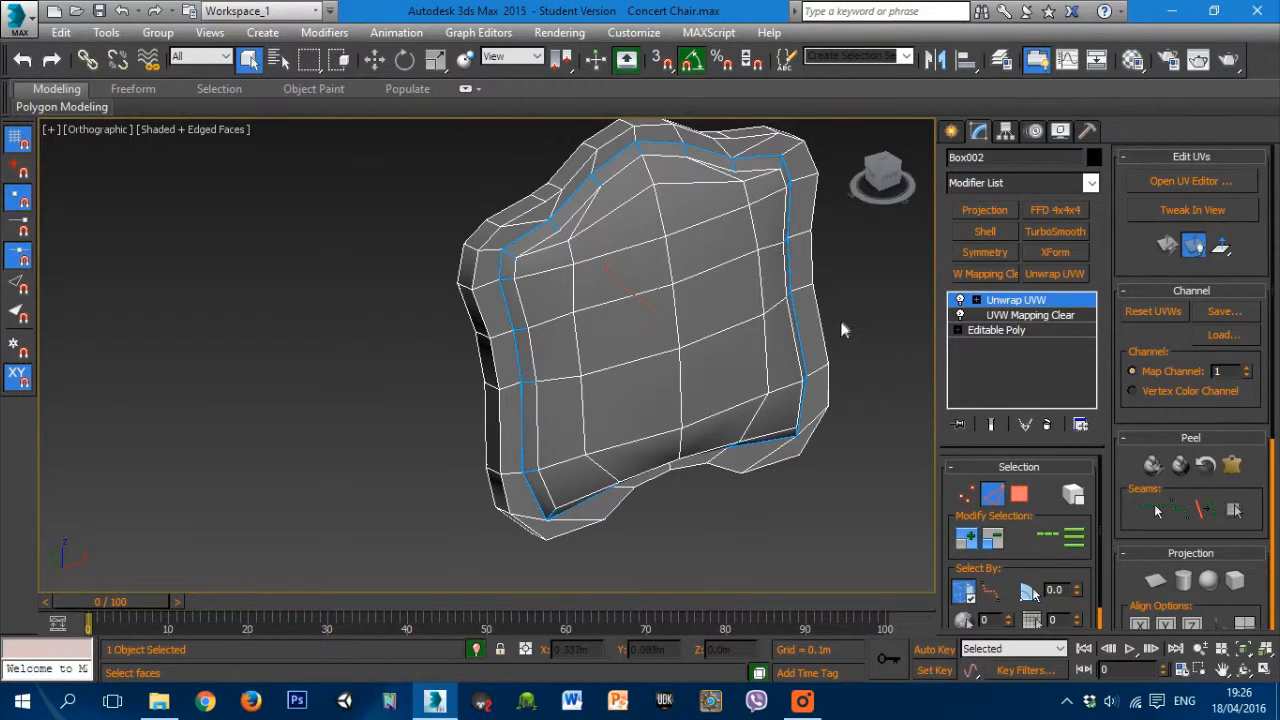
pyautogui.keyDown('alt'); pyautogui.moveTo(825, 330); pyautogui.dragTo(732, 325, button='middle'); pyautogui.keyUp('alt')
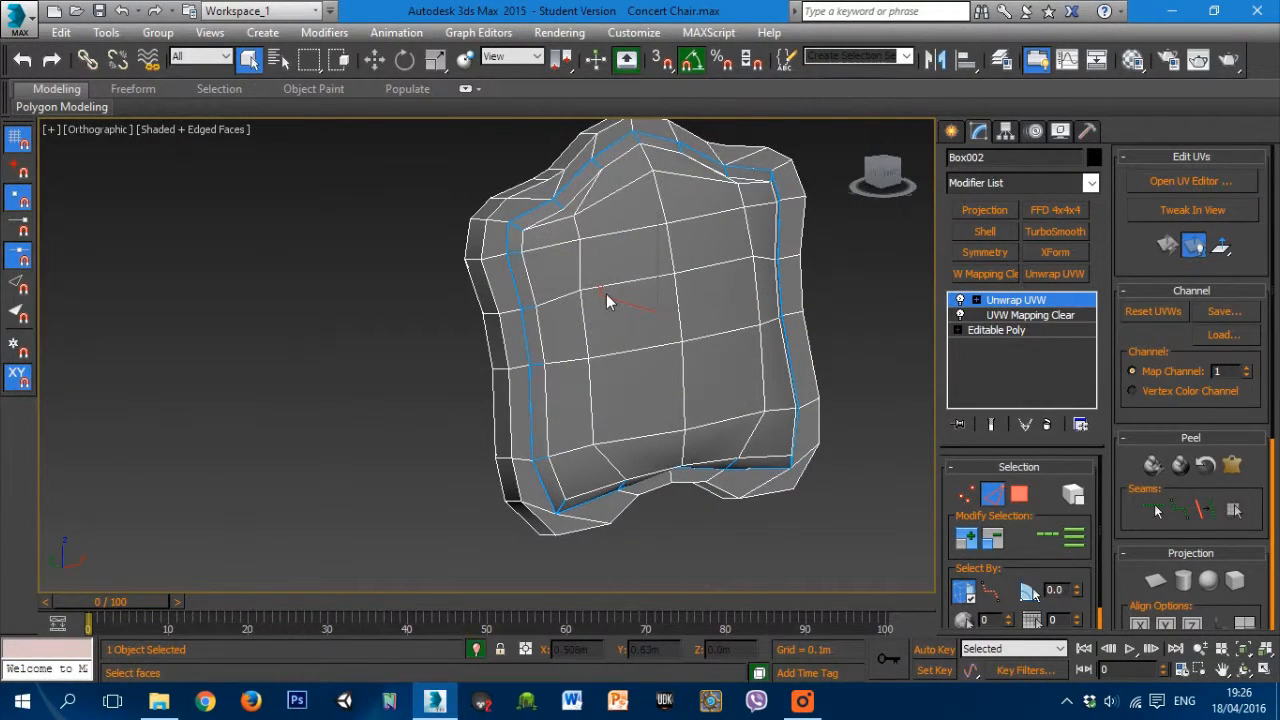
# Step: Select the edge loop along one side of the chair back's outer front rim
pyautogui.keyDown('alt'); pyautogui.moveTo(497, 250); pyautogui.dragTo(642, 311, button='middle'); pyautogui.keyUp('alt')
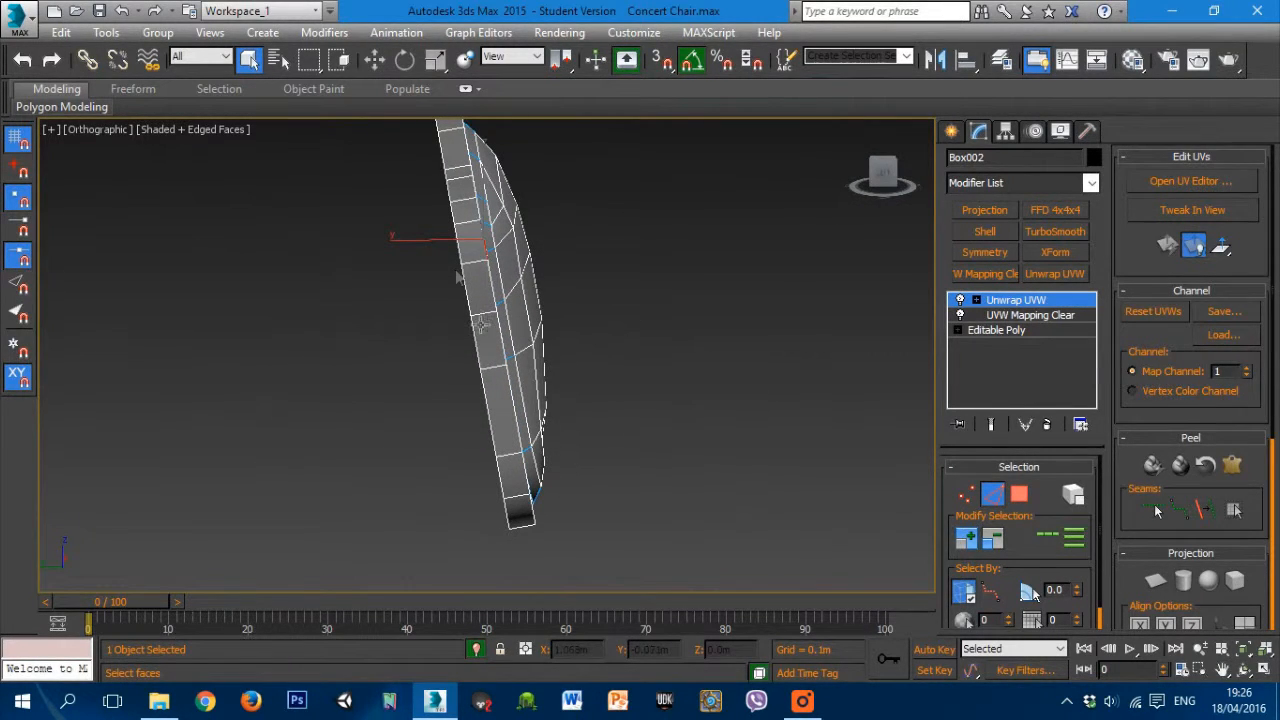
pyautogui.keyDown('alt'); pyautogui.moveTo(485, 250); pyautogui.dragTo(556, 256, button='middle'); pyautogui.keyUp('alt')
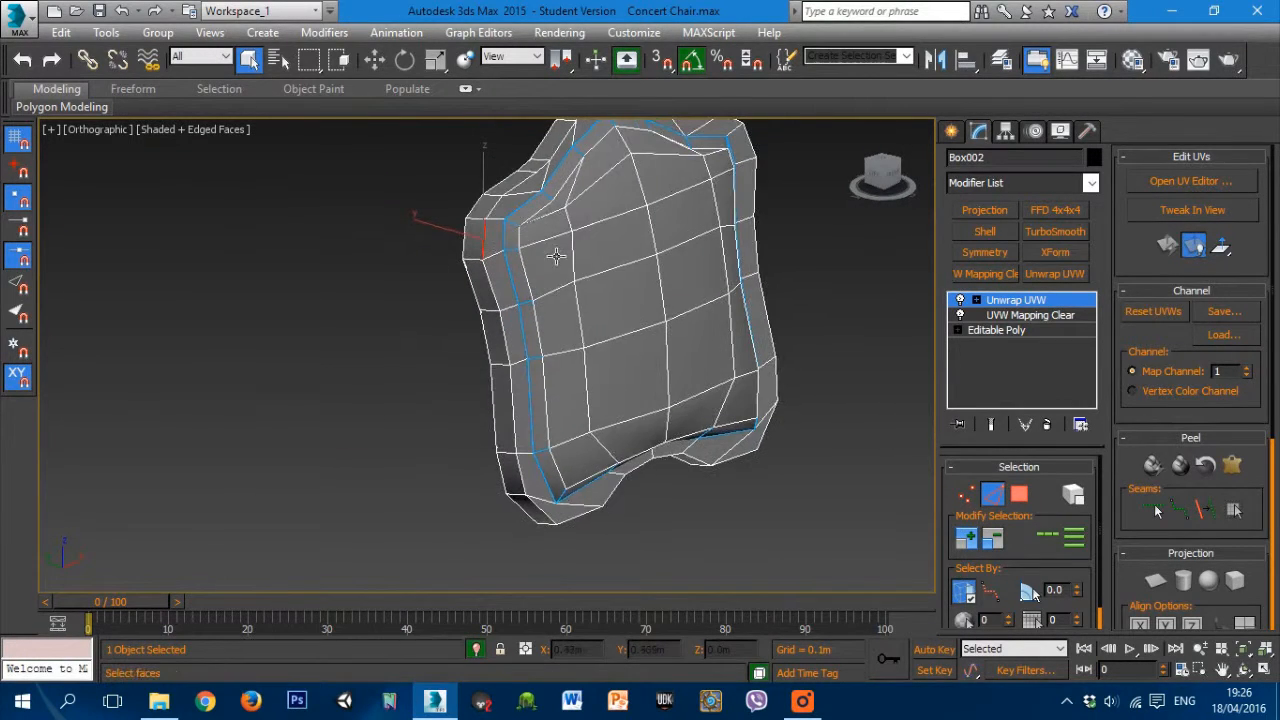
pyautogui.keyDown('alt'); pyautogui.moveTo(525, 296); pyautogui.dragTo(833, 410, button='middle'); pyautogui.keyUp('alt')
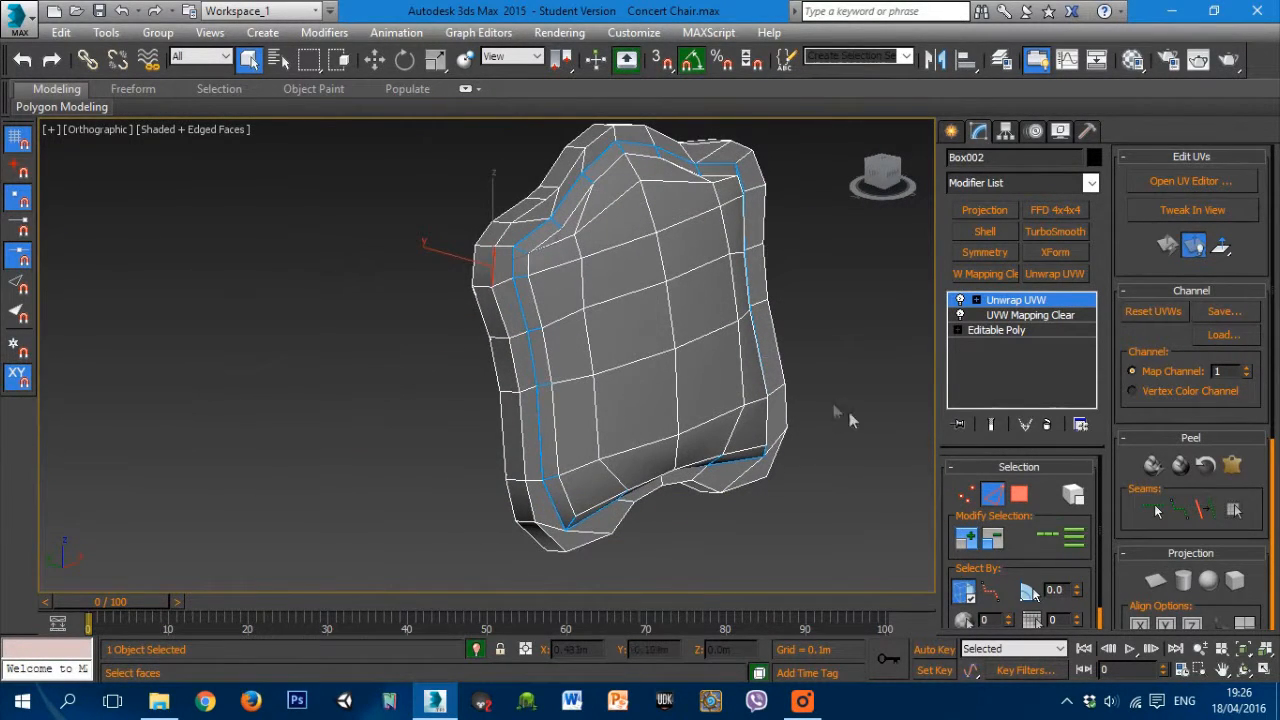
pyautogui.keyDown('alt'); pyautogui.moveTo(753, 501); pyautogui.dragTo(614, 588, button='middle'); pyautogui.keyUp('alt')
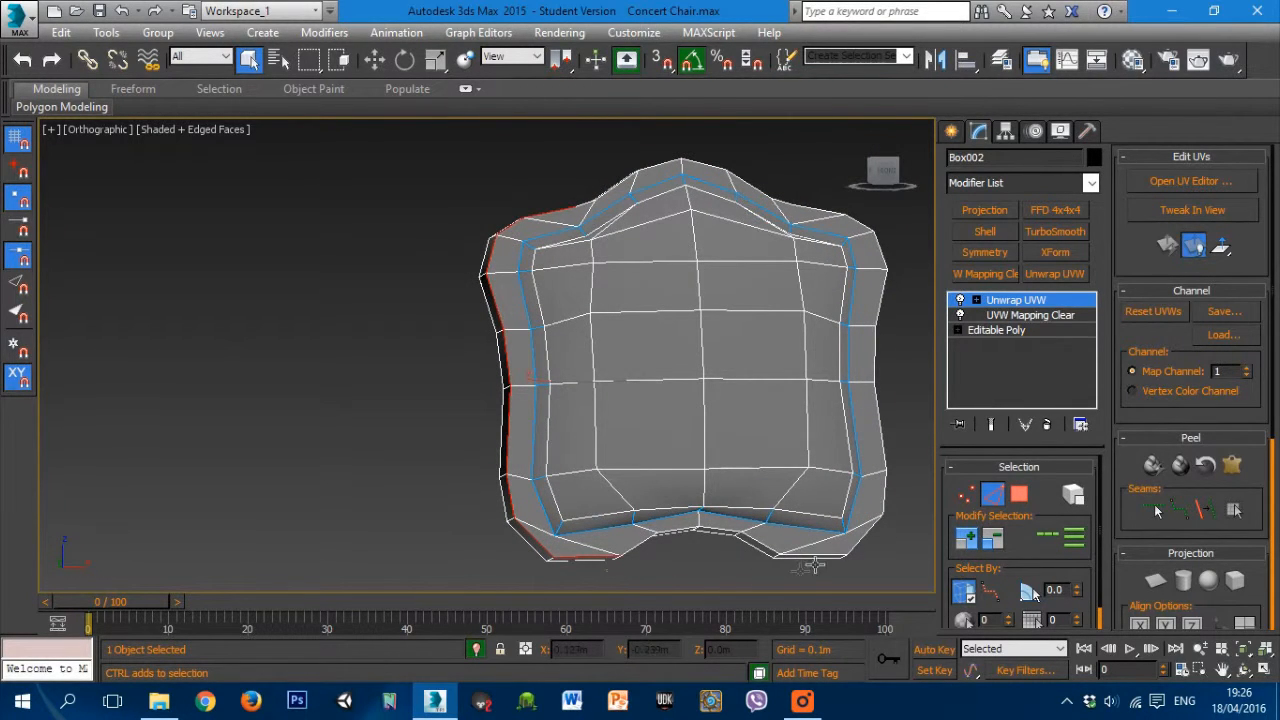
# Step: Complete the edge selection around the chair back's entire outer front rim and convert it to seams
pyautogui.click(872, 553)
pyautogui.click(1056, 543)
pyautogui.keyDown('ctrl'); pyautogui.click(762, 193); pyautogui.keyUp('ctrl')
pyautogui.keyDown('alt'); pyautogui.moveTo(620, 400); pyautogui.dragTo(690, 420, button='middle'); pyautogui.keyUp('alt')
pyautogui.keyDown('alt'); pyautogui.moveTo(636, 350); pyautogui.dragTo(709, 434, button='middle'); pyautogui.keyUp('alt')
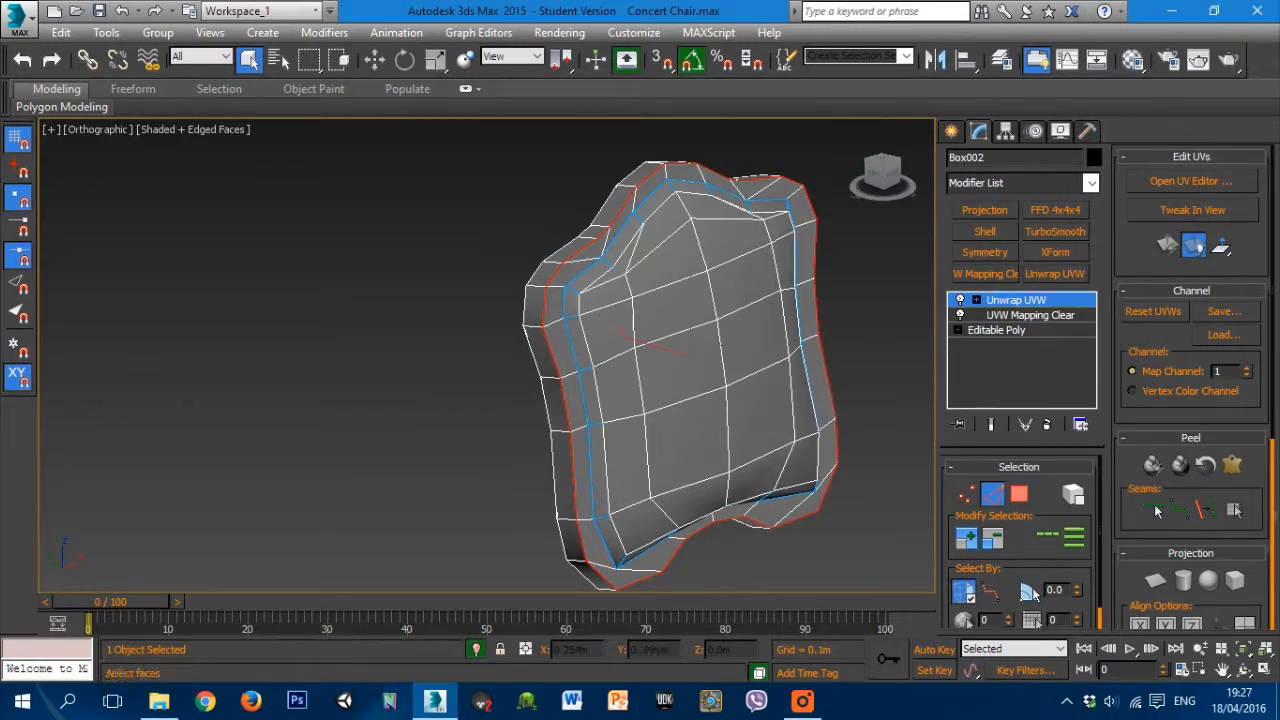
pyautogui.click(1211, 510)
# Step: Select the complete edge loop around the chair back's rear outer rim and convert it to seams
pyautogui.keyDown('alt'); pyautogui.moveTo(851, 453); pyautogui.dragTo(765, 368, button='middle'); pyautogui.keyUp('alt')
pyautogui.click(731, 306)
pyautogui.click(1073, 538)
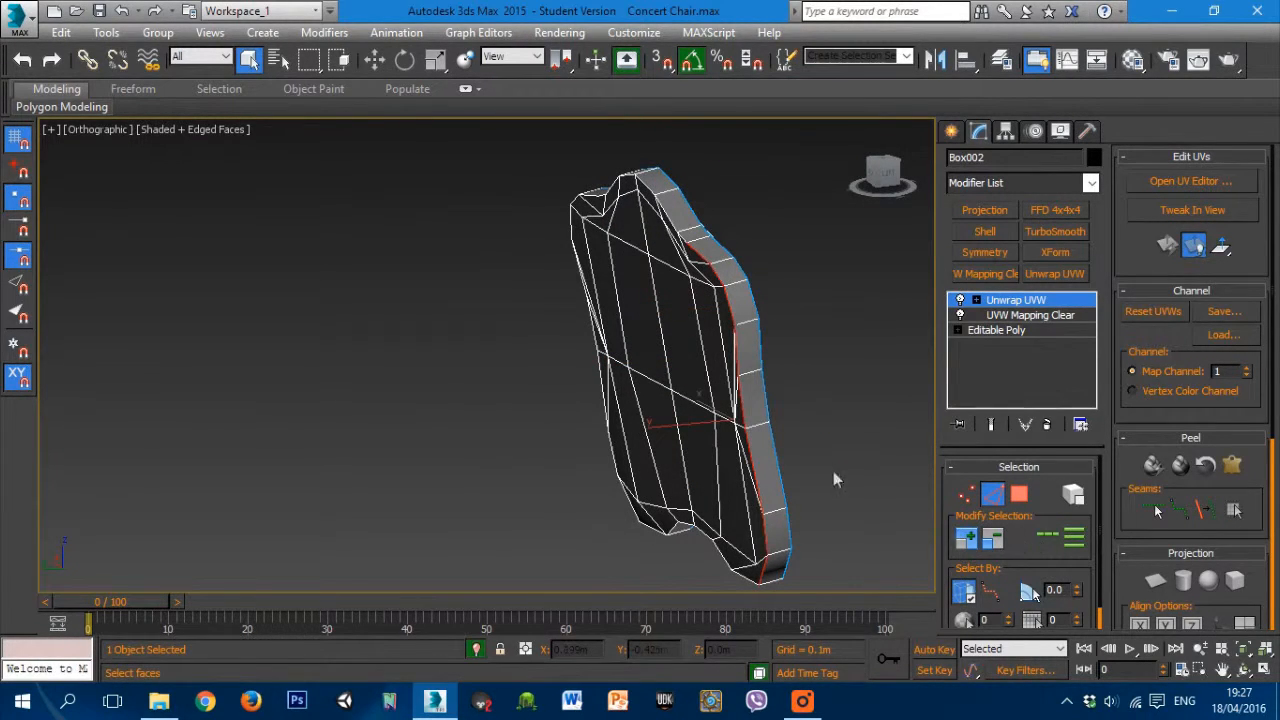
pyautogui.keyDown('alt'); pyautogui.click(675, 239); pyautogui.keyUp('alt')
pyautogui.keyDown('ctrl'); pyautogui.click(673, 226); pyautogui.keyUp('ctrl')
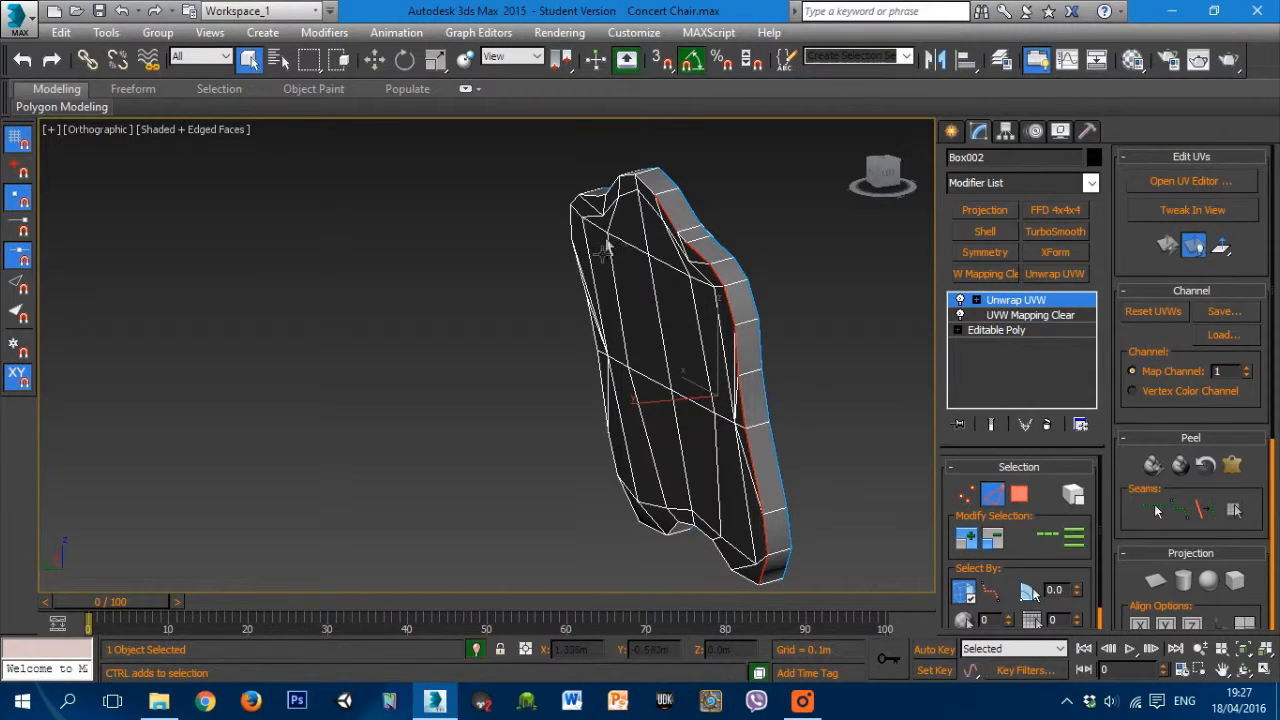
pyautogui.keyDown('ctrl'); pyautogui.click(573, 243); pyautogui.keyUp('ctrl')
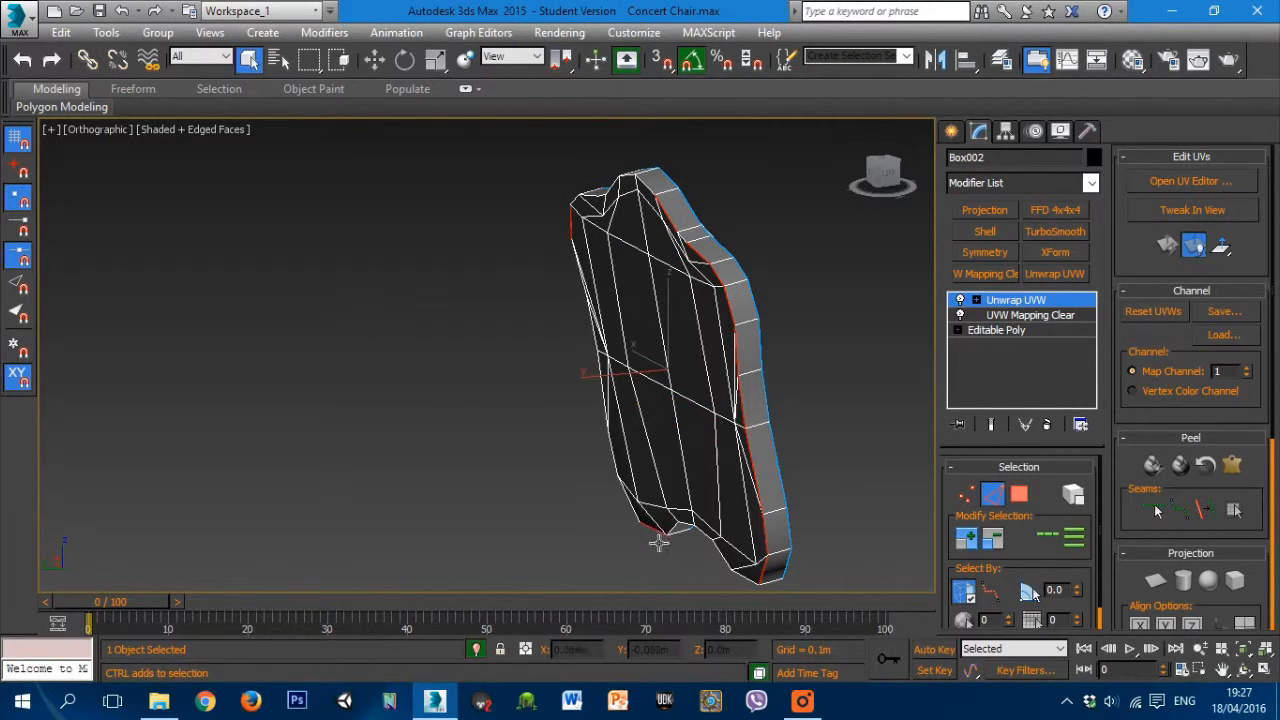
pyautogui.click(1037, 546)
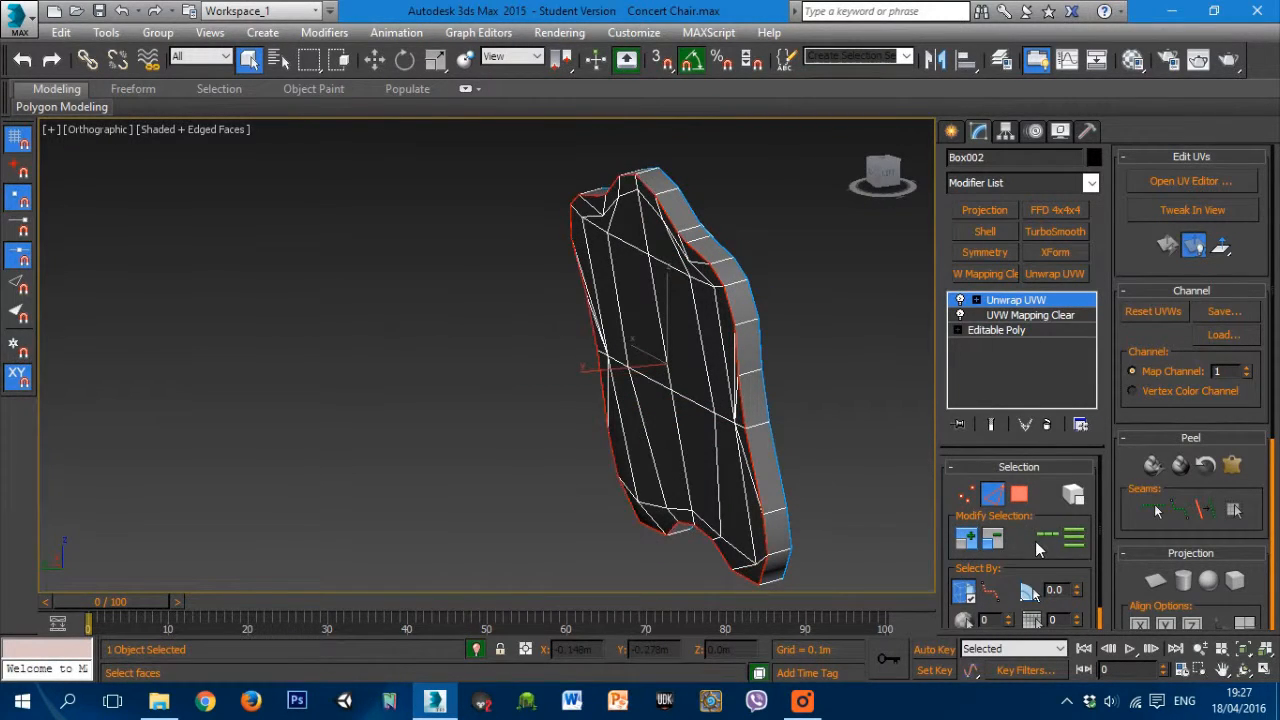
pyautogui.click(1203, 508)
# Step: Examine the seams on the chair back's rear, rim and front from several angles
pyautogui.keyDown('alt'); pyautogui.moveTo(708, 471); pyautogui.dragTo(795, 352, button='middle'); pyautogui.keyUp('alt')
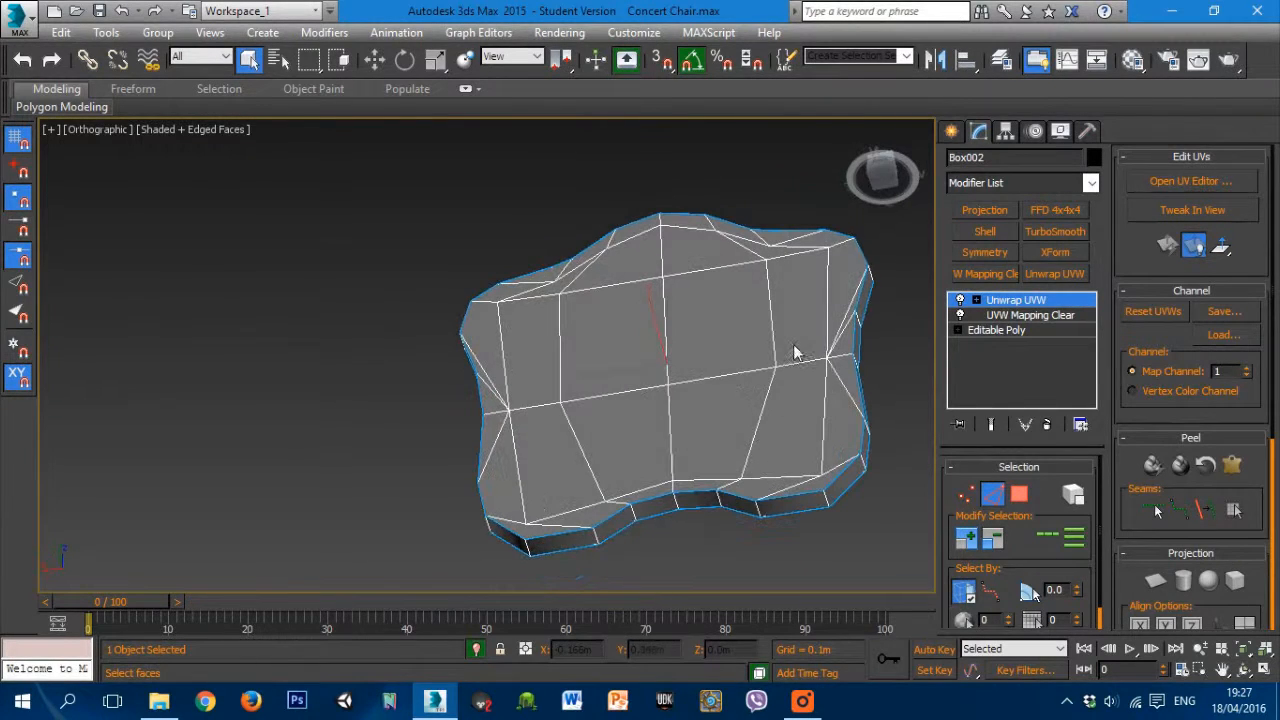
pyautogui.keyDown('alt'); pyautogui.moveTo(694, 518); pyautogui.dragTo(692, 366, button='middle'); pyautogui.keyUp('alt')
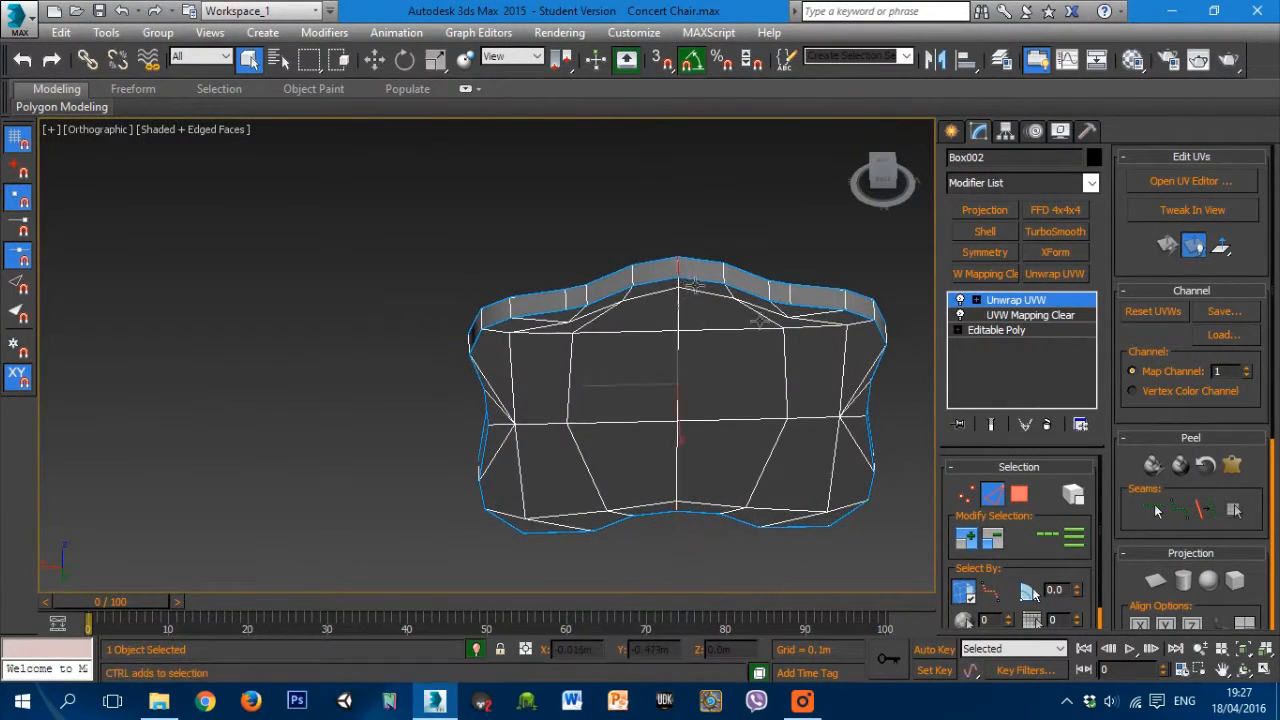
pyautogui.keyDown('alt'); pyautogui.moveTo(843, 457); pyautogui.dragTo(665, 400, button='middle'); pyautogui.keyUp('alt')
pyautogui.keyDown('alt'); pyautogui.moveTo(696, 490); pyautogui.dragTo(612, 130, button='middle'); pyautogui.keyUp('alt')
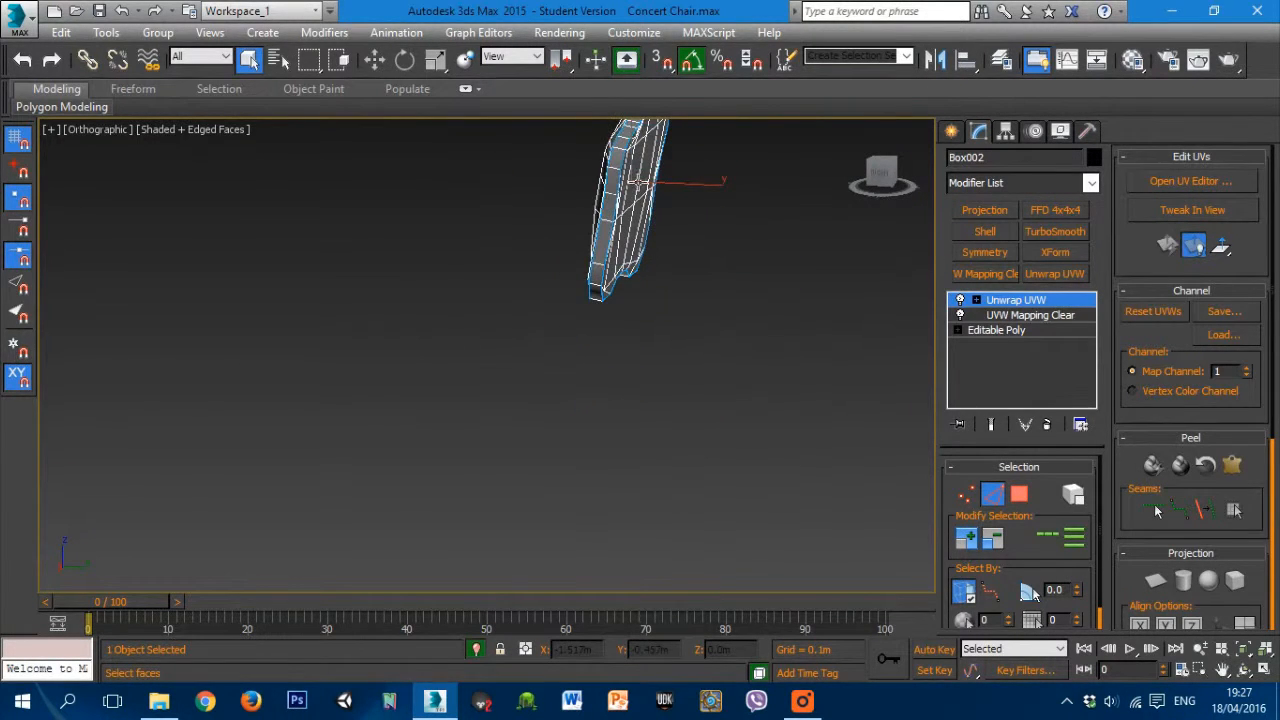
pyautogui.moveTo(638, 182); pyautogui.dragTo(646, 340, button='middle')
pyautogui.keyDown('alt'); pyautogui.moveTo(615, 404); pyautogui.dragTo(854, 443, button='middle'); pyautogui.keyUp('alt')
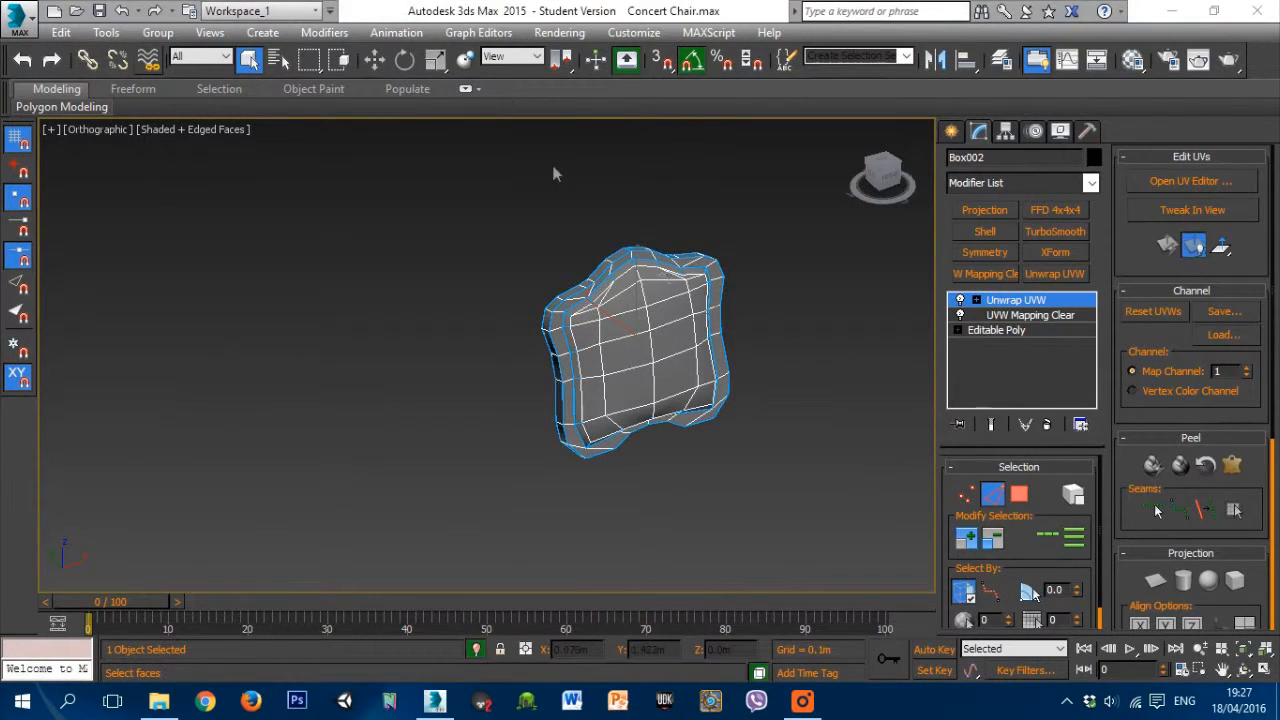
pyautogui.keyDown('alt'); pyautogui.moveTo(749, 400); pyautogui.dragTo(367, 342, button='middle'); pyautogui.keyUp('alt')
pyautogui.scroll(3, 658, 376)
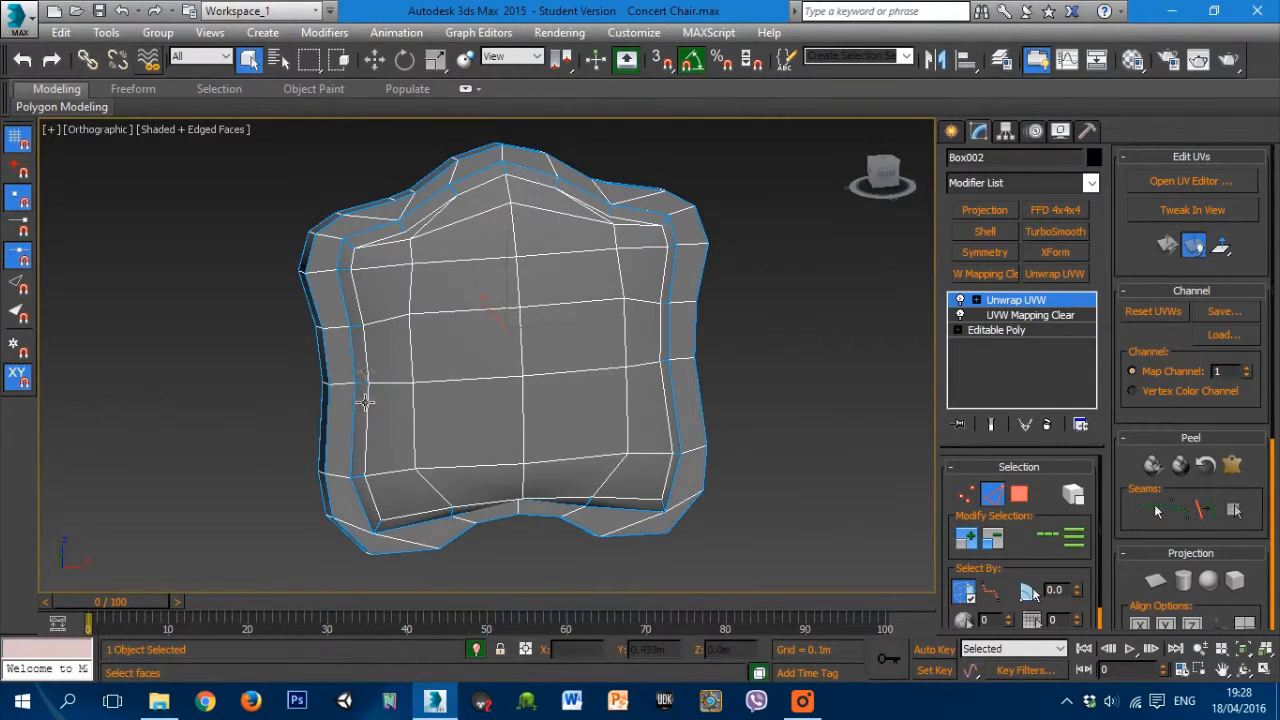
pyautogui.keyDown('alt'); pyautogui.moveTo(623, 483); pyautogui.dragTo(598, 402, button='middle'); pyautogui.keyUp('alt')
pyautogui.scroll(-5, 614, 424)
pyautogui.scroll(3, 598, 402)
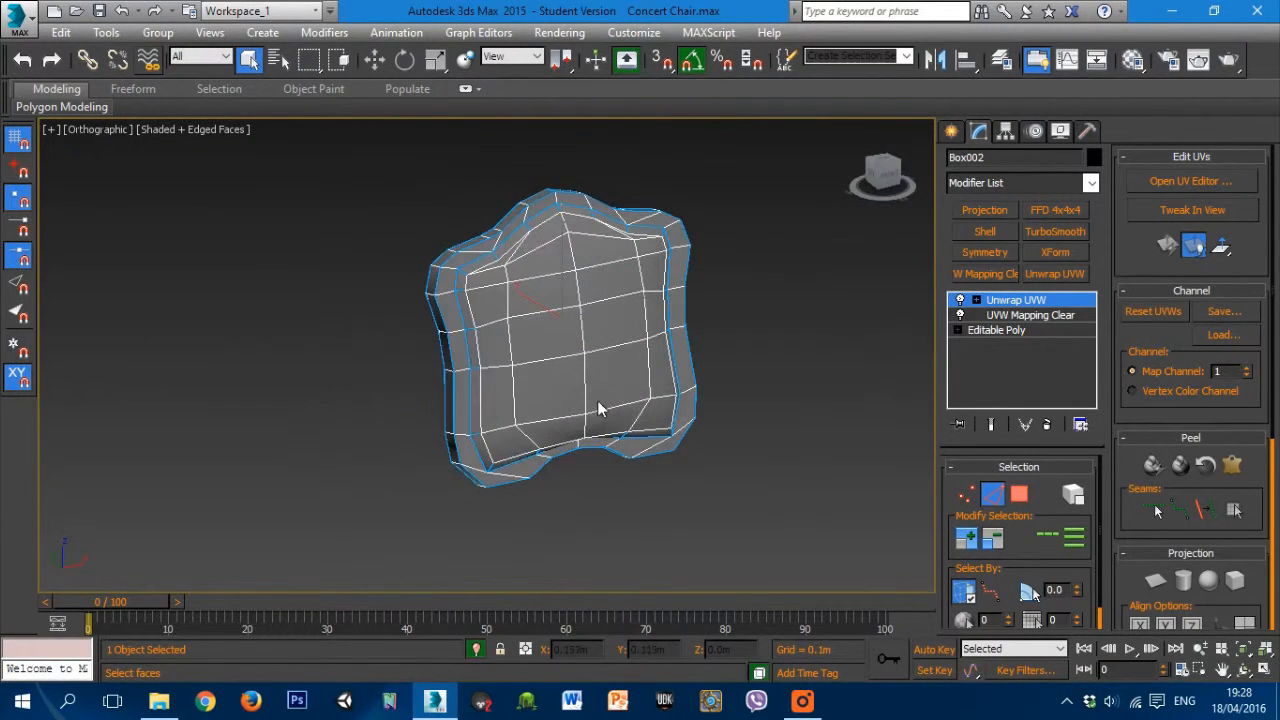
# Step: Enable by-element selection and select all polygons of the chair back in polygon mode
pyautogui.click(1020, 496)
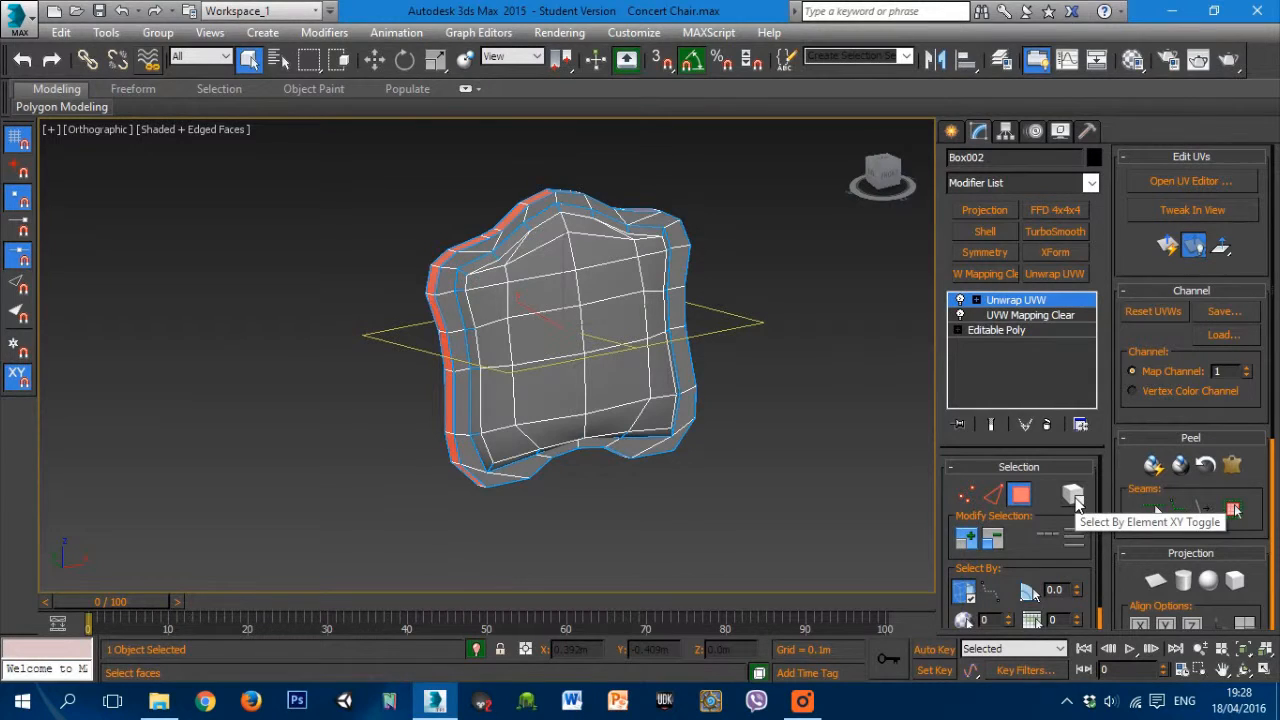
pyautogui.click(993, 497)
pyautogui.click(965, 498)
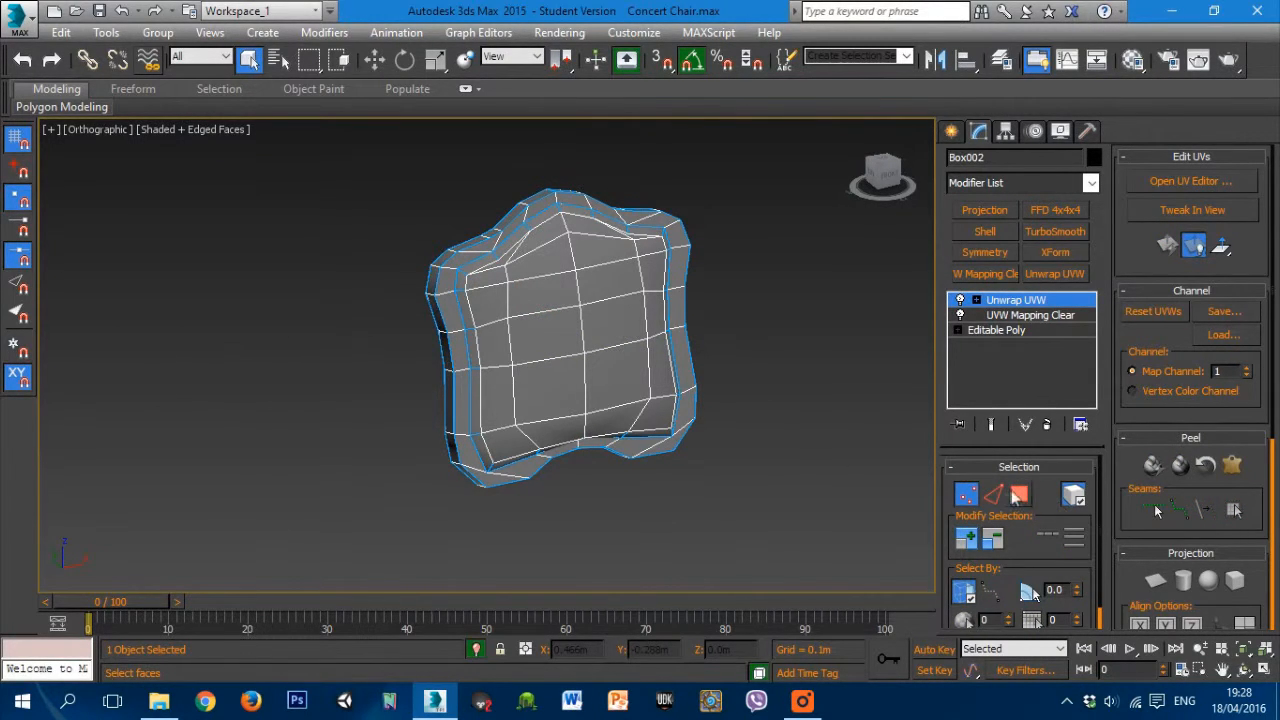
pyautogui.click(1018, 496)
pyautogui.click(695, 353)
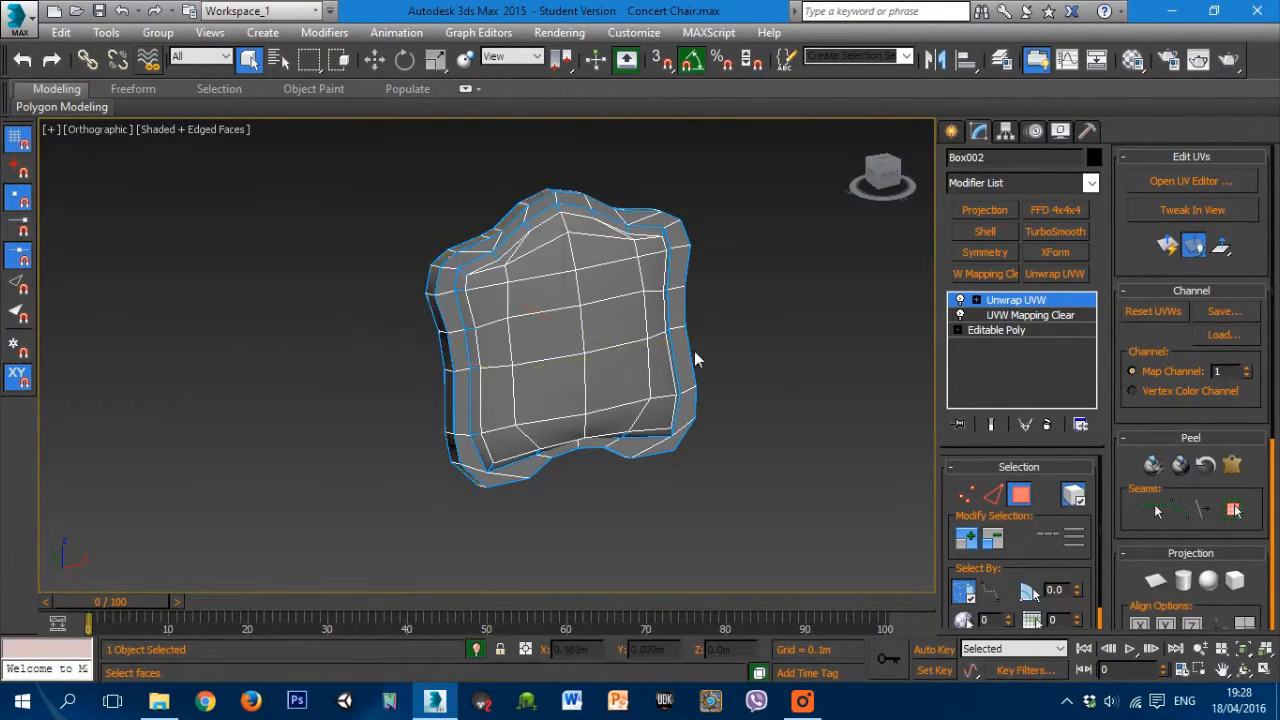
pyautogui.click(684, 369)
pyautogui.keyDown('alt'); pyautogui.moveTo(684, 413); pyautogui.dragTo(920, 430, button='middle'); pyautogui.keyUp('alt')
pyautogui.moveTo(660, 442)
pyautogui.keyDown('alt'); pyautogui.mouseDown(button='middle')
pyautogui.moveTo(363, 451)
pyautogui.moveTo(665, 438)
pyautogui.mouseUp(button='middle'); pyautogui.keyUp('alt')
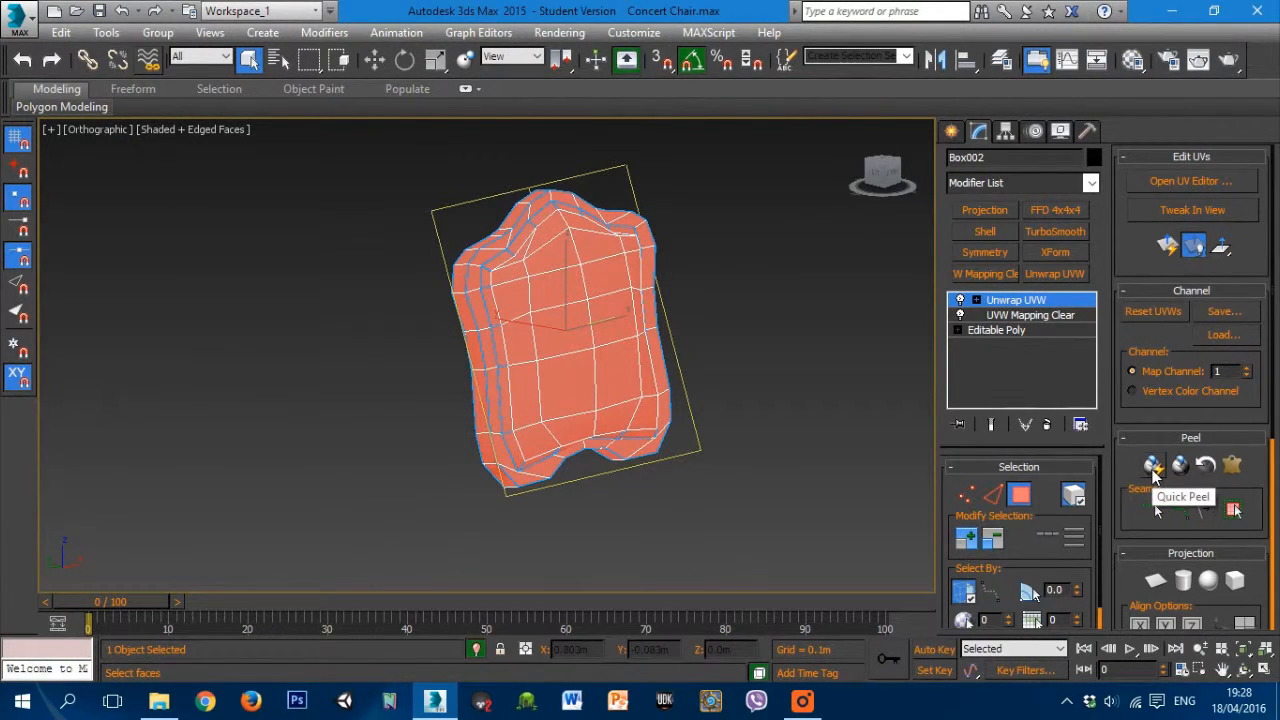
# Step: Open the UV editor for the selected chair back polygons and flatten them with Quick Peel
pyautogui.click(1188, 182)
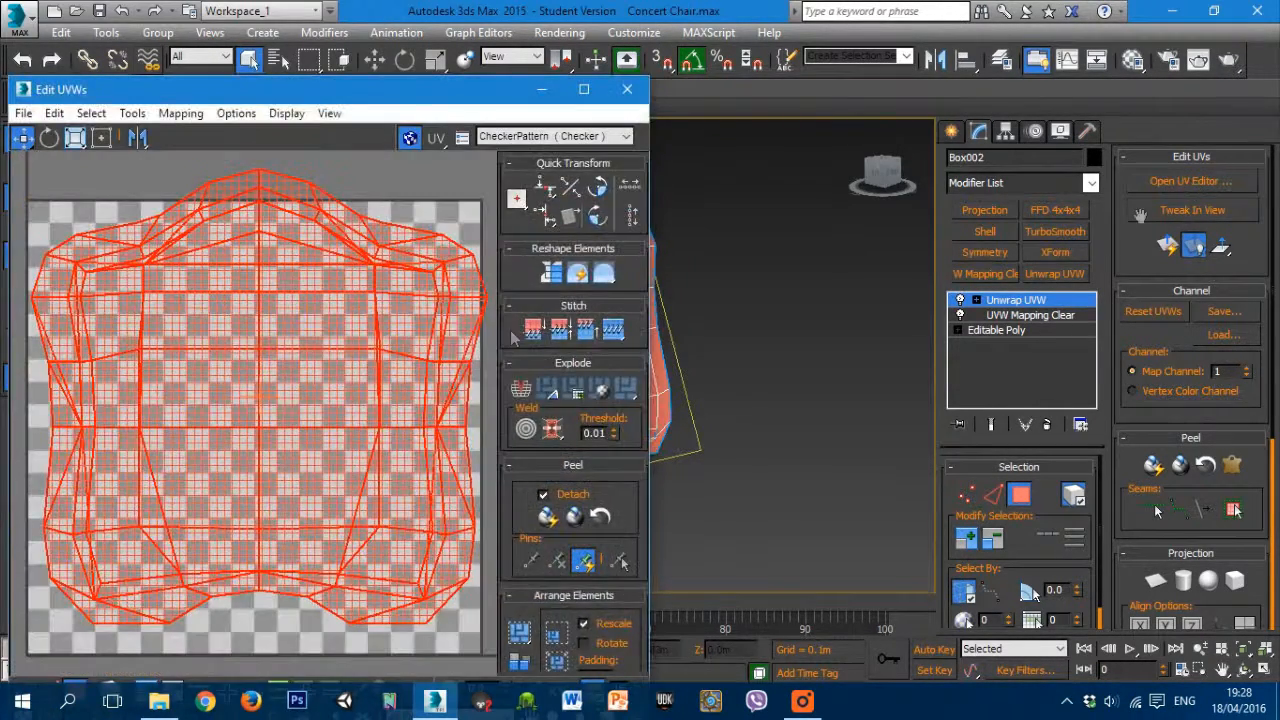
pyautogui.moveTo(388, 418); pyautogui.dragTo(362, 426, button='middle')
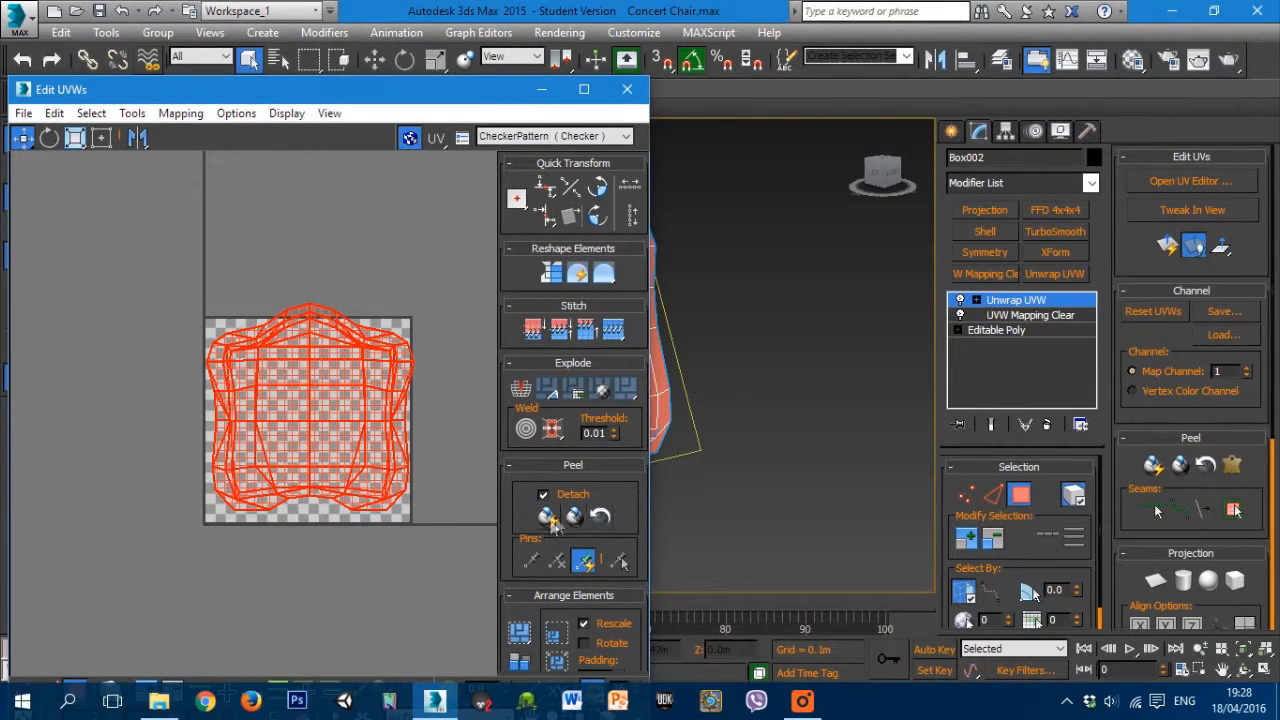
pyautogui.keyDown('alt'); pyautogui.moveTo(733, 476); pyautogui.dragTo(790, 502, button='middle'); pyautogui.keyUp('alt')
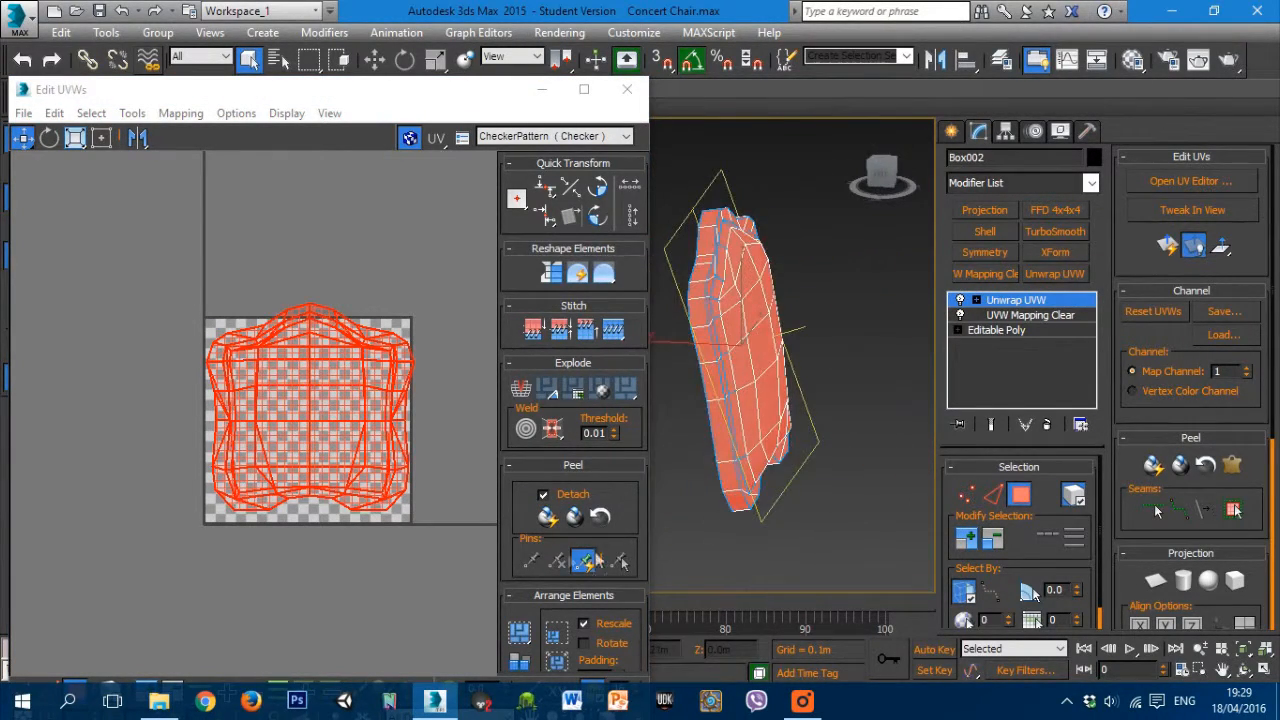
pyautogui.click(547, 516)
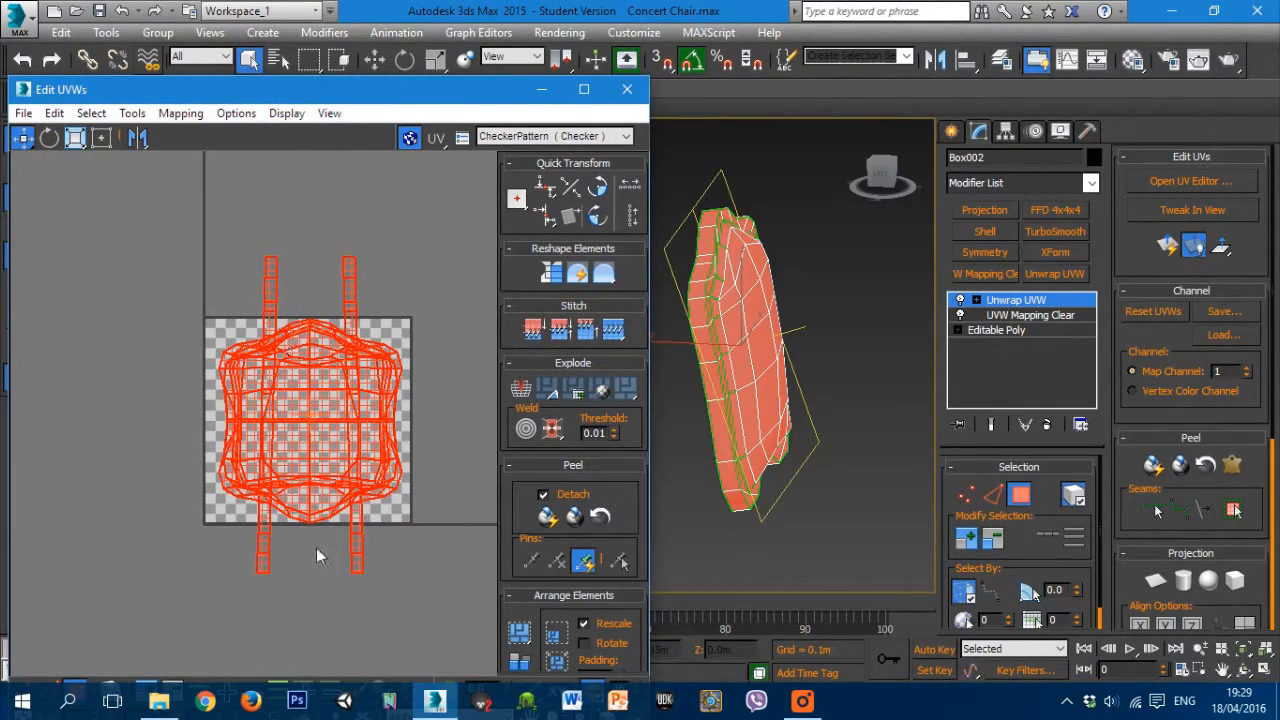
# Step: Maximize the UV editor and arrange the peeled shells with Pack: Custom
pyautogui.click(586, 92)
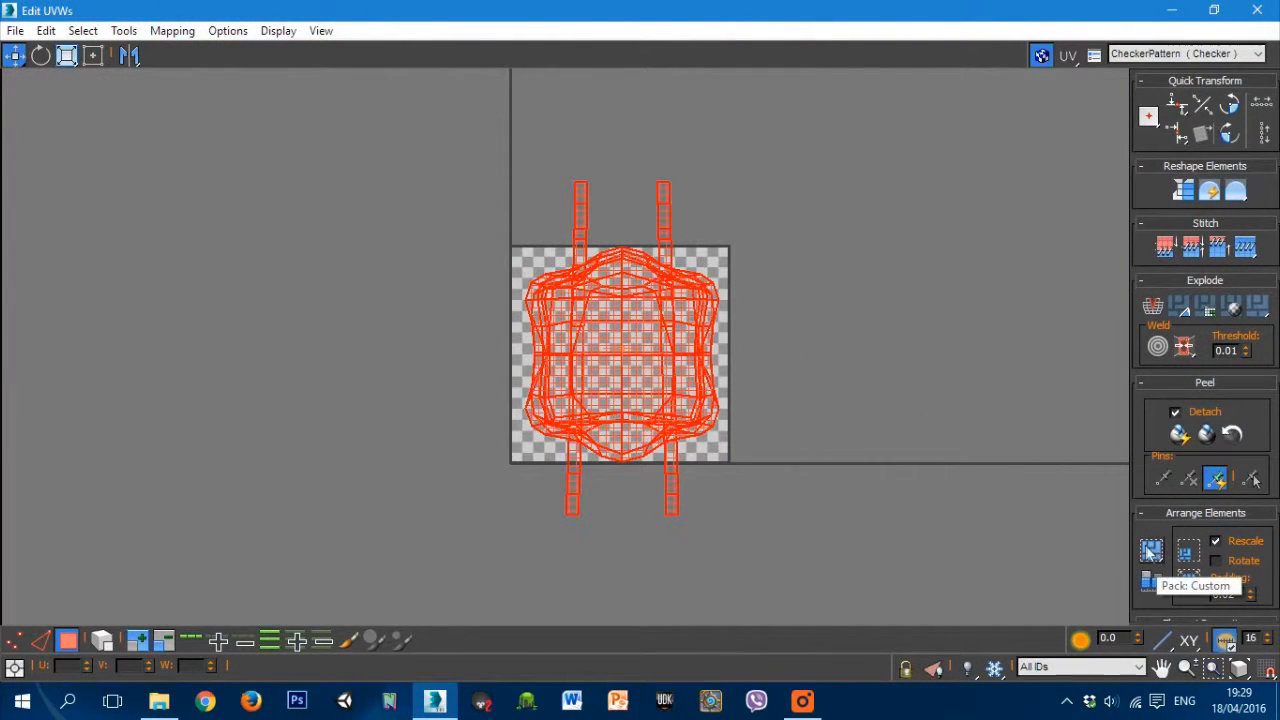
pyautogui.click(1150, 551)
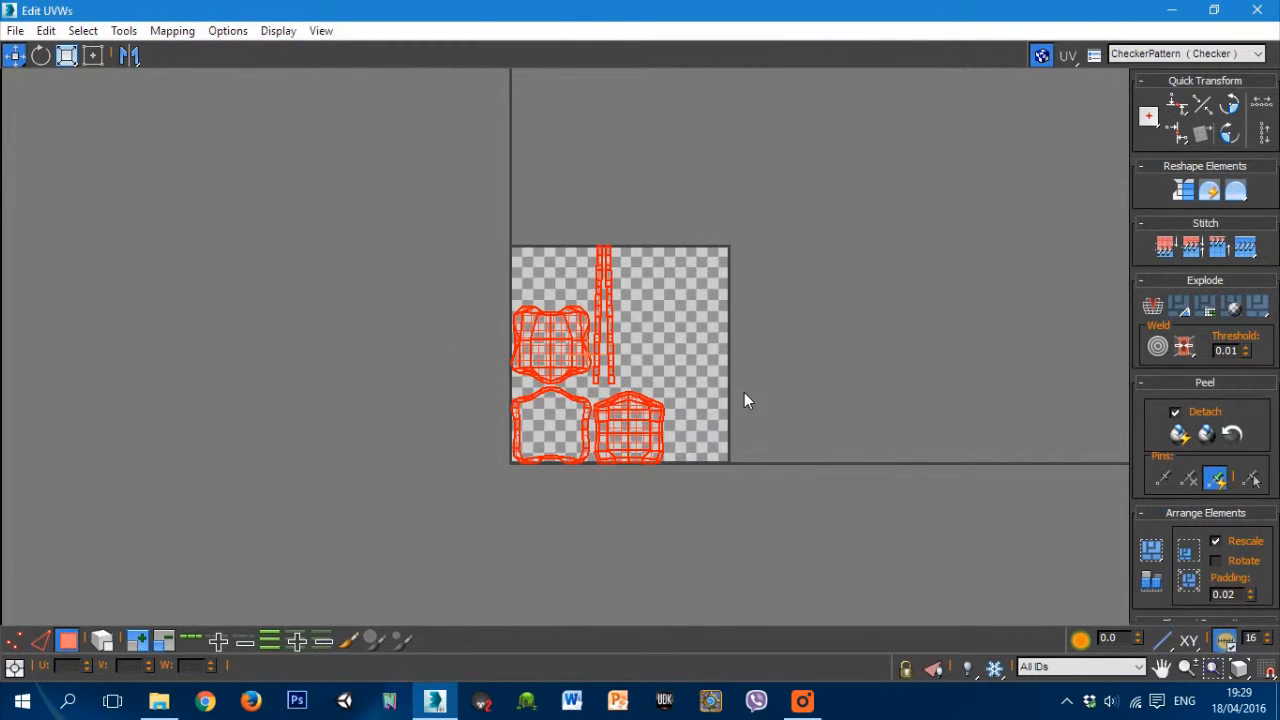
pyautogui.scroll(5, 669, 420)
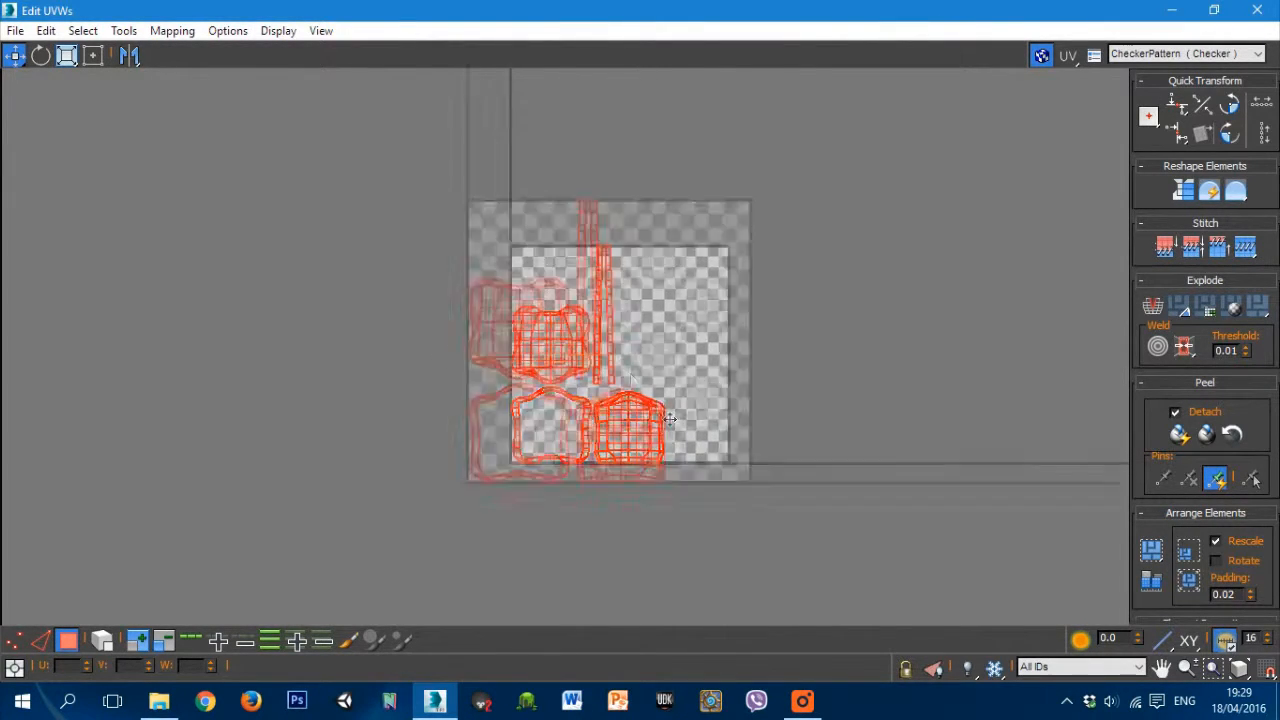
pyautogui.moveTo(618, 322); pyautogui.dragTo(690, 332, button='middle')
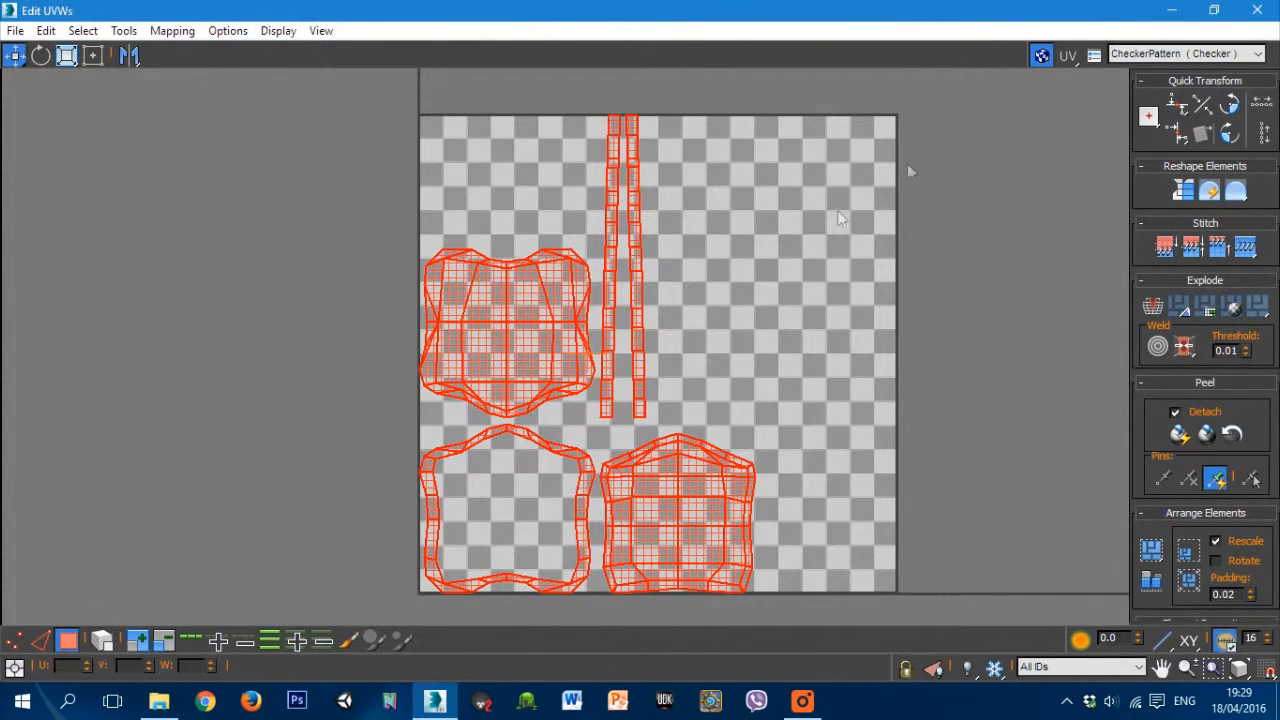
pyautogui.click(1213, 10)
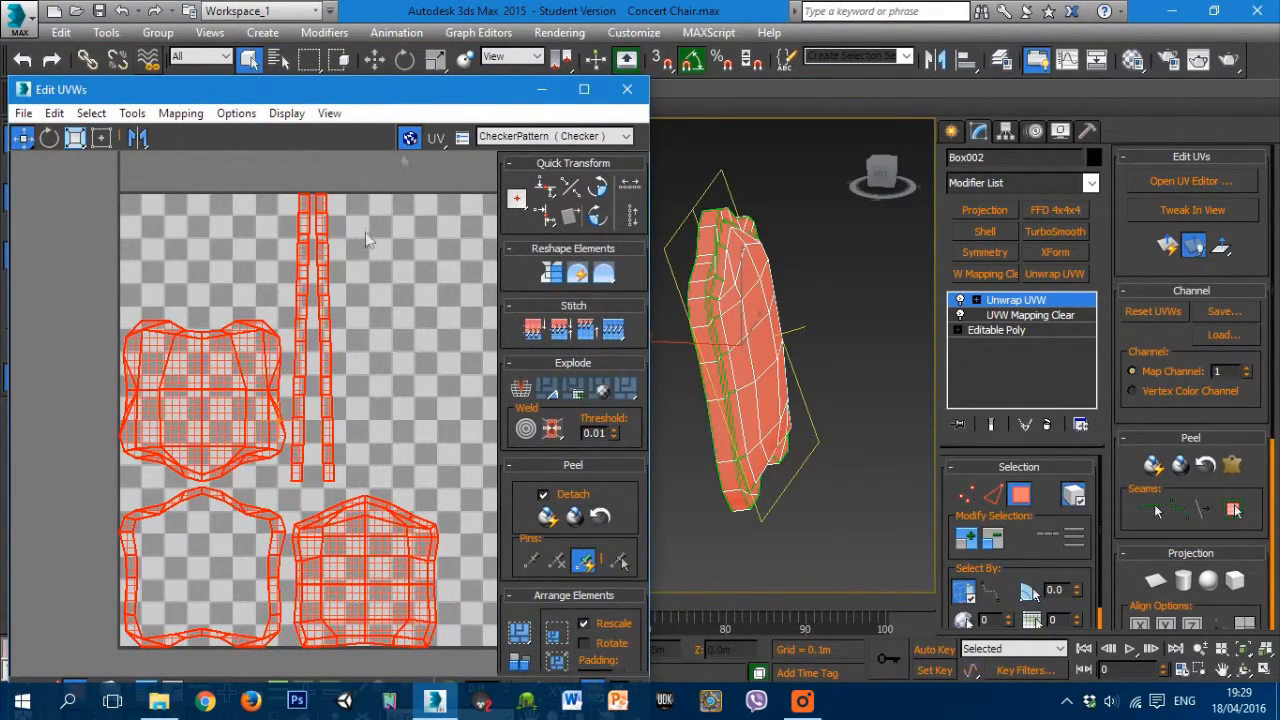
pyautogui.moveTo(390, 100); pyautogui.dragTo(456, 54)
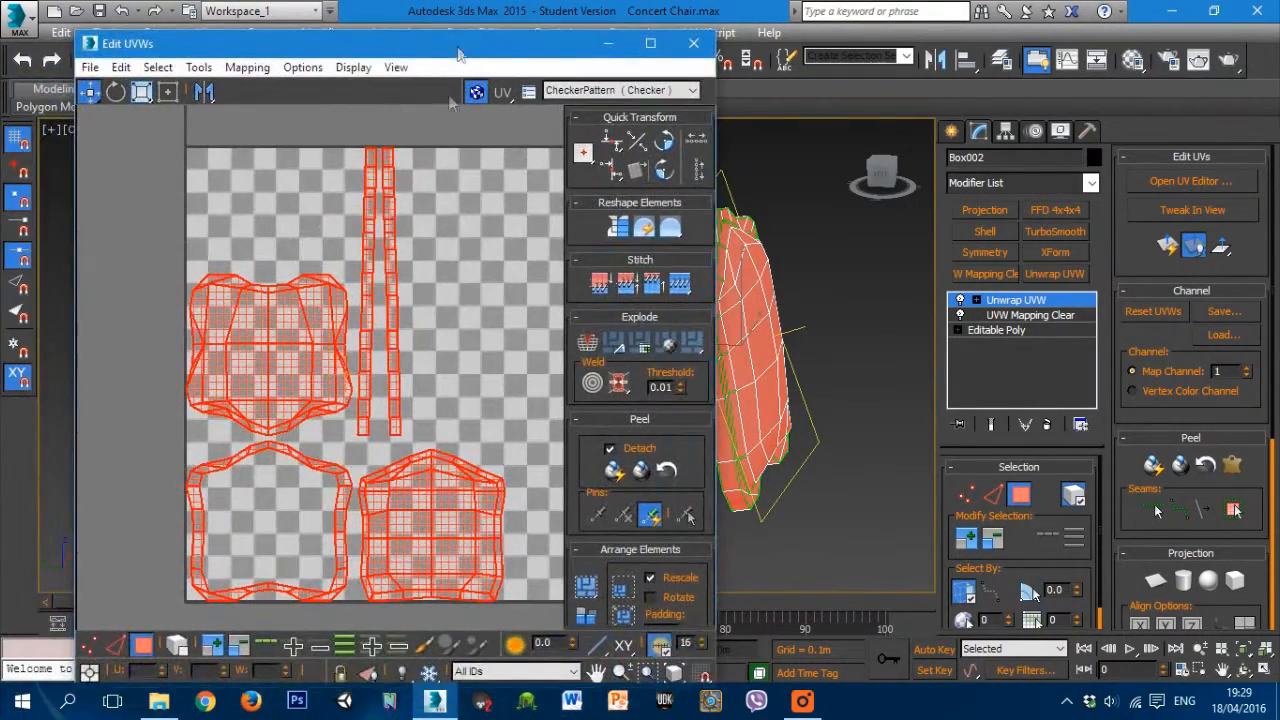
pyautogui.click(650, 43)
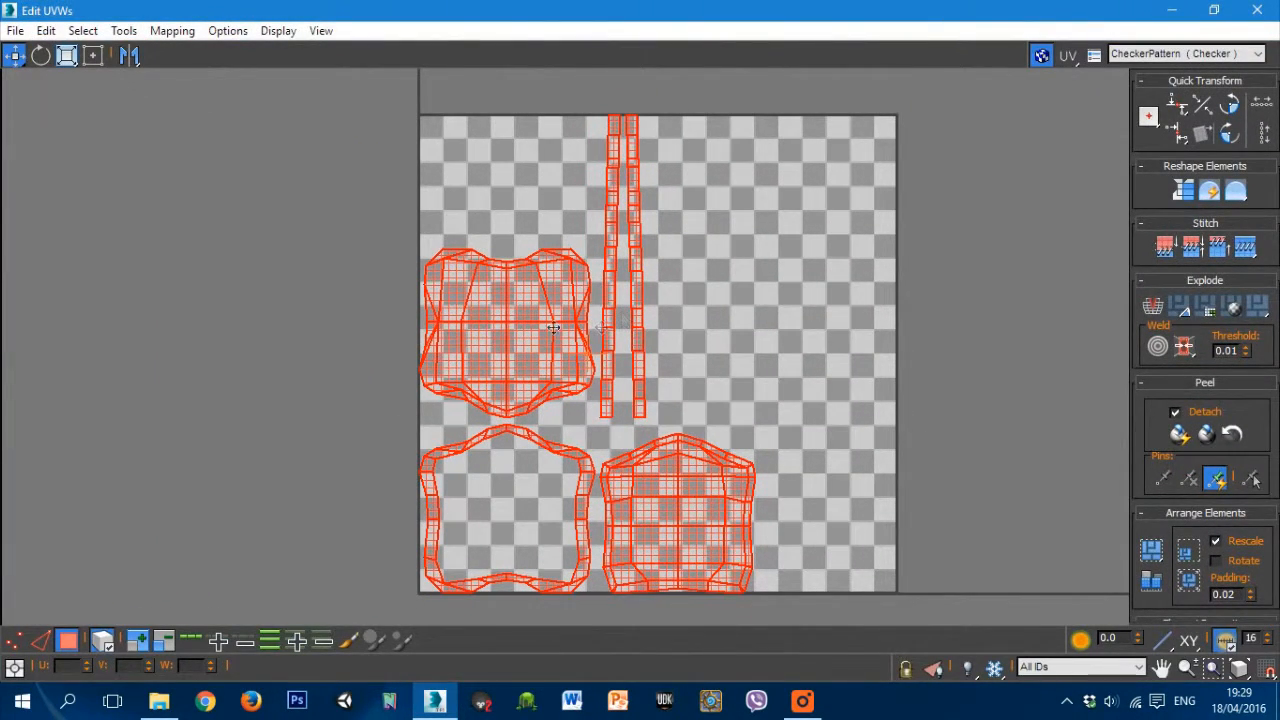
# Step: Select all UV shells together, move them outside the checkered tile to its left, and clear the selection
pyautogui.click(668, 296)
pyautogui.moveTo(267, 113); pyautogui.dragTo(881, 681)
pyautogui.moveTo(730, 552); pyautogui.dragTo(348, 553)
pyautogui.moveTo(351, 537); pyautogui.dragTo(783, 500, button='middle')
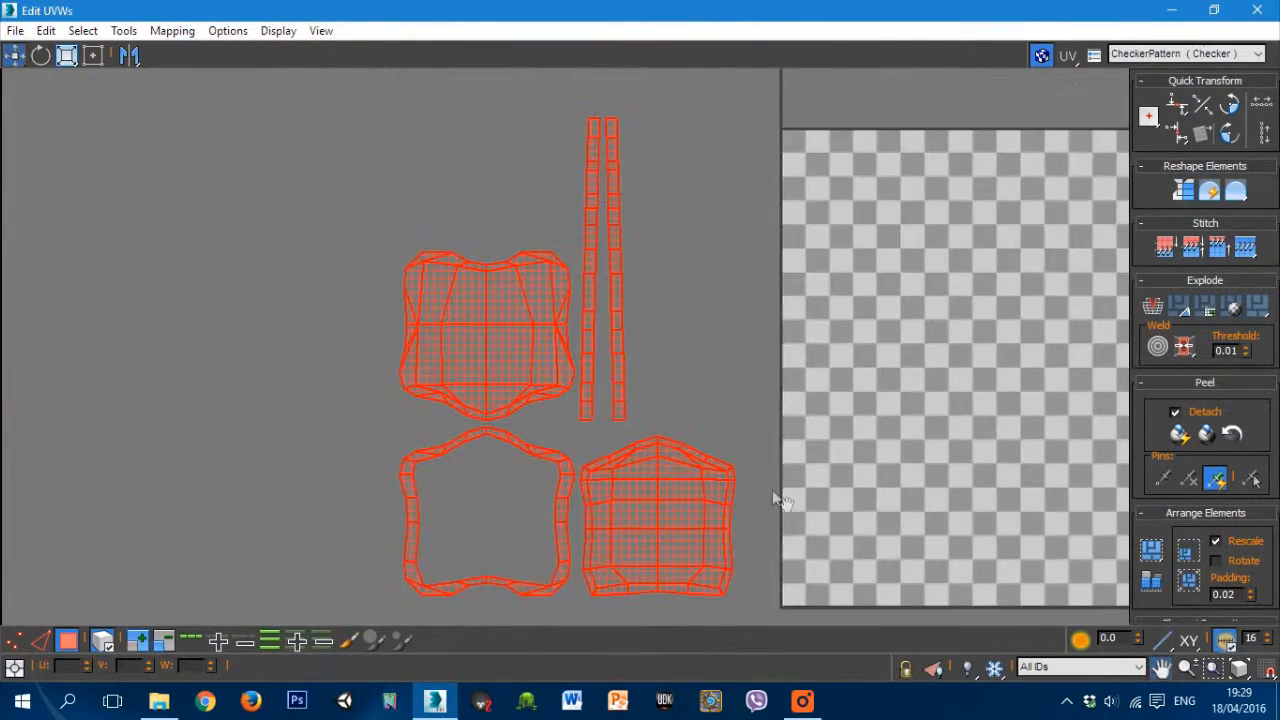
pyautogui.click(731, 391)
# Step: Select the left rim strip shell and try to rotate it upright in Freeform mode
pyautogui.click(600, 300)
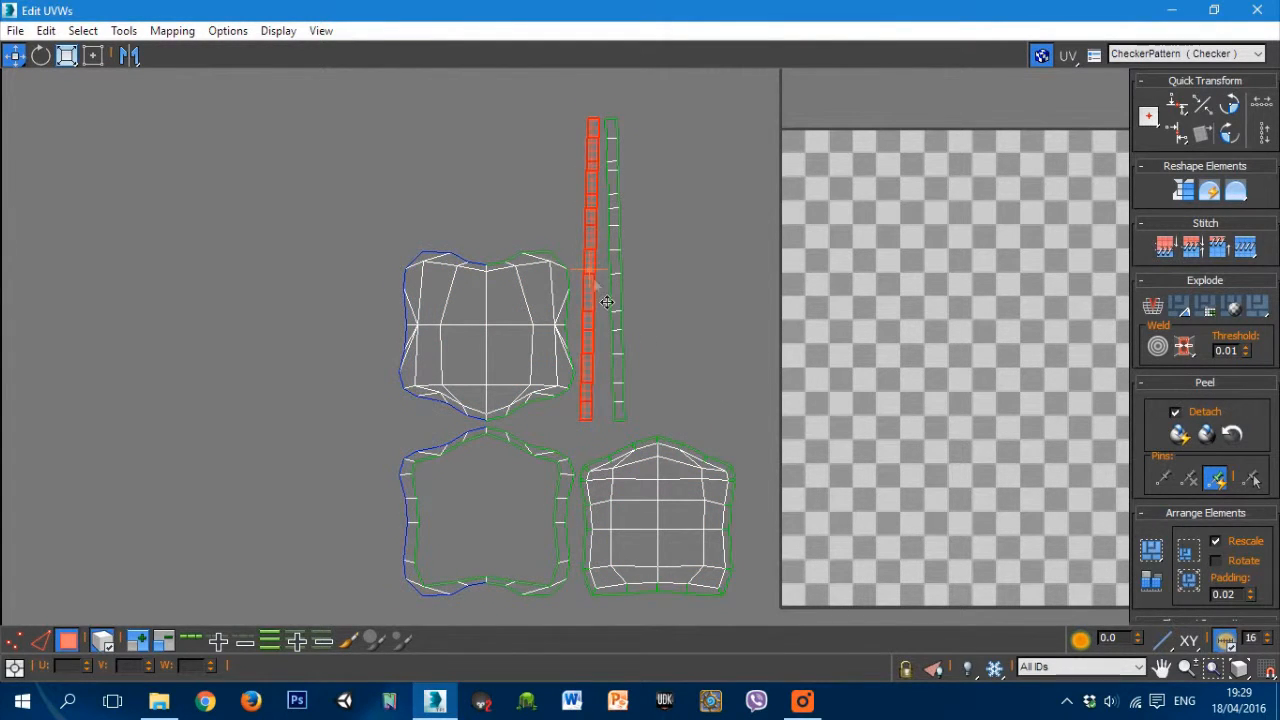
pyautogui.scroll(3, 605, 118)
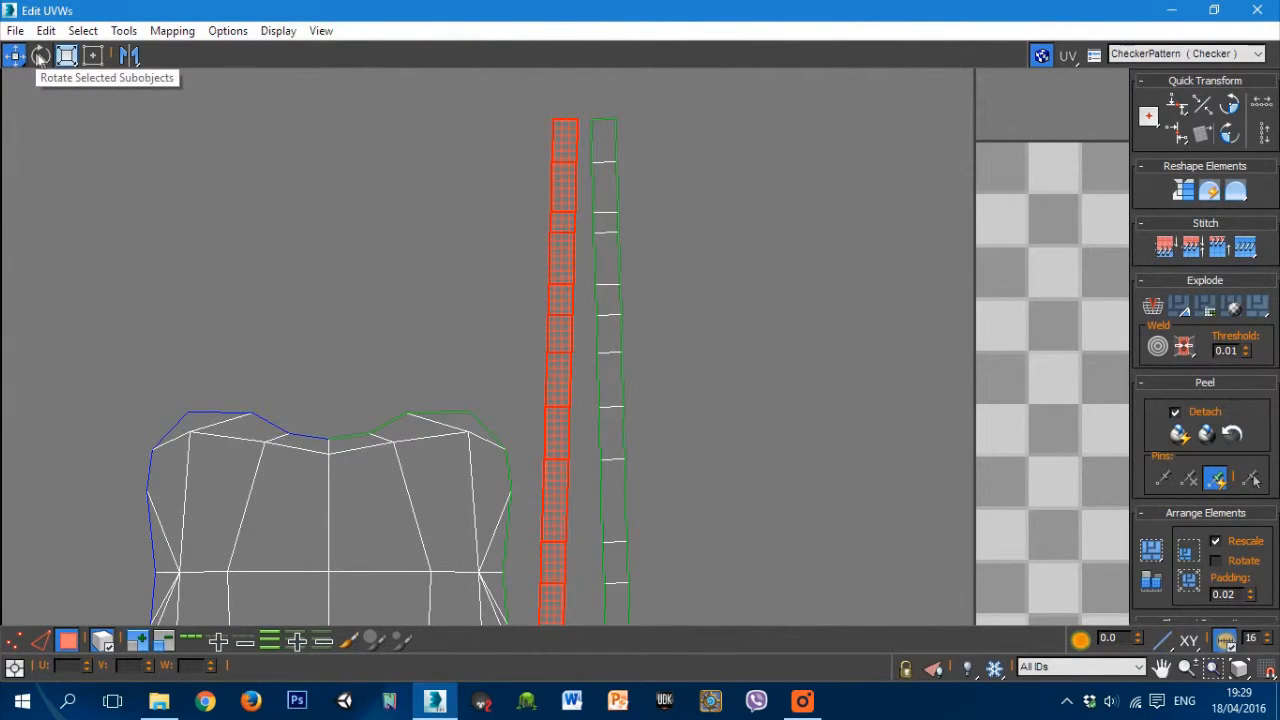
pyautogui.click(93, 55)
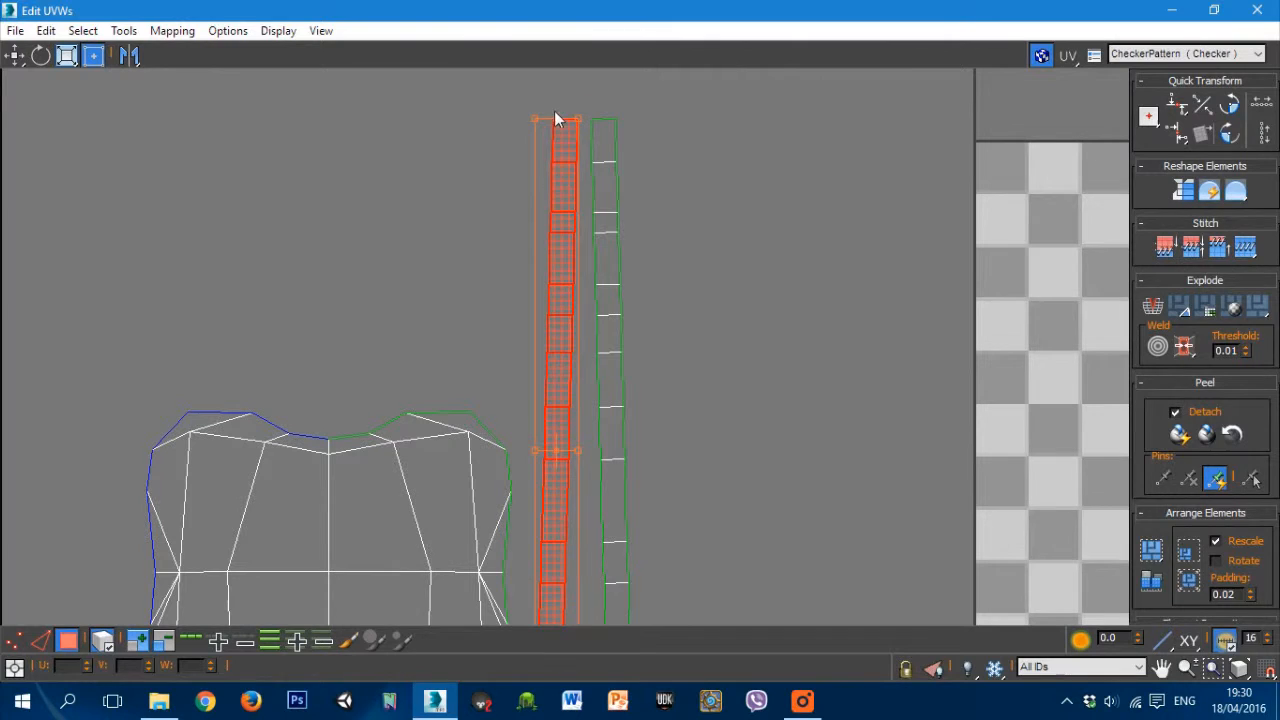
pyautogui.moveTo(558, 122)
pyautogui.mouseDown()
pyautogui.moveTo(569, 131)
pyautogui.moveTo(531, 134)
pyautogui.moveTo(541, 145)
pyautogui.moveTo(560, 126)
pyautogui.moveTo(560, 142)
pyautogui.moveTo(537, 137)
pyautogui.moveTo(558, 138)
pyautogui.mouseUp()
# Step: Turn off Angle Snap in the main window and rotate the left rim strip shell upright in the UV editor
pyautogui.click(1215, 10)
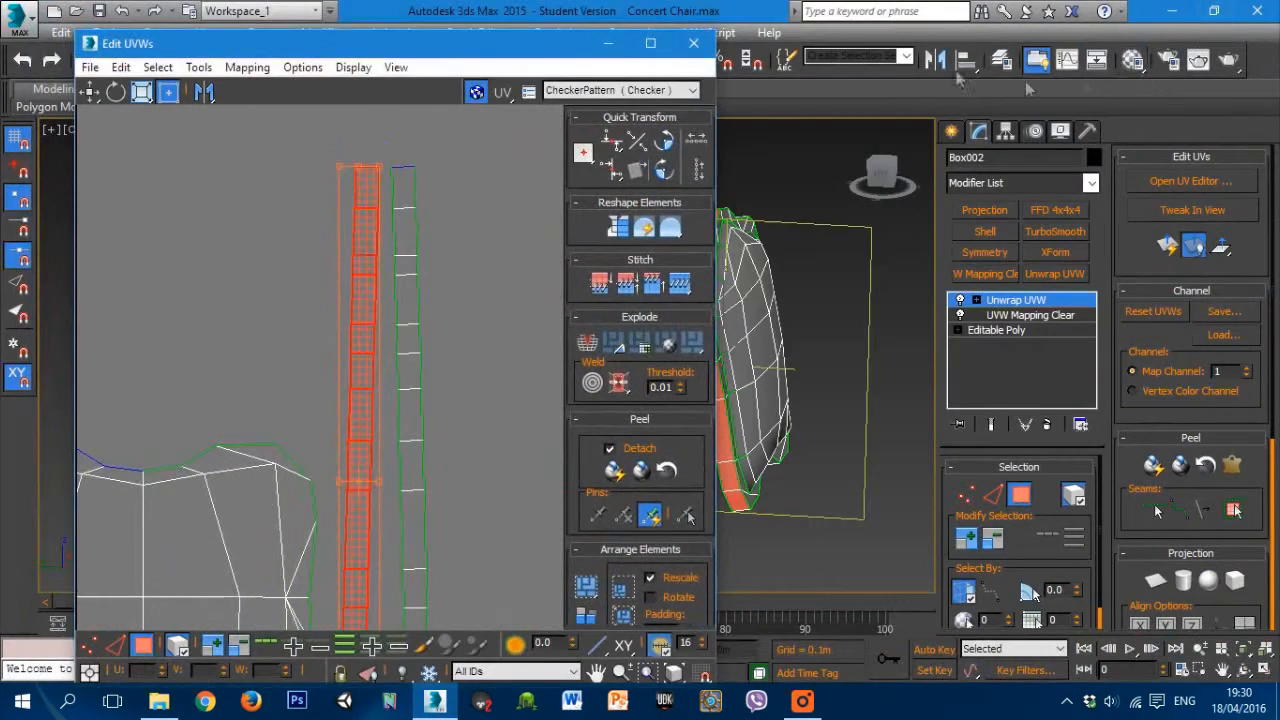
pyautogui.moveTo(578, 48); pyautogui.dragTo(549, 162)
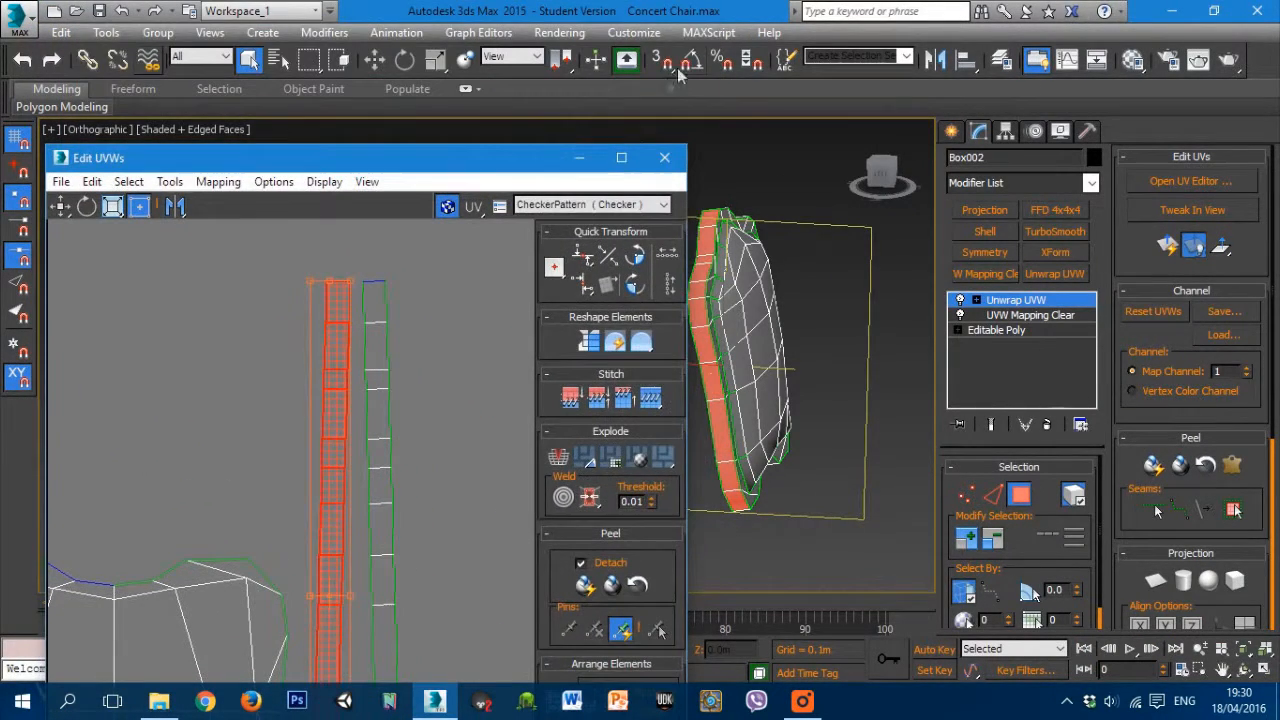
pyautogui.click(690, 62)
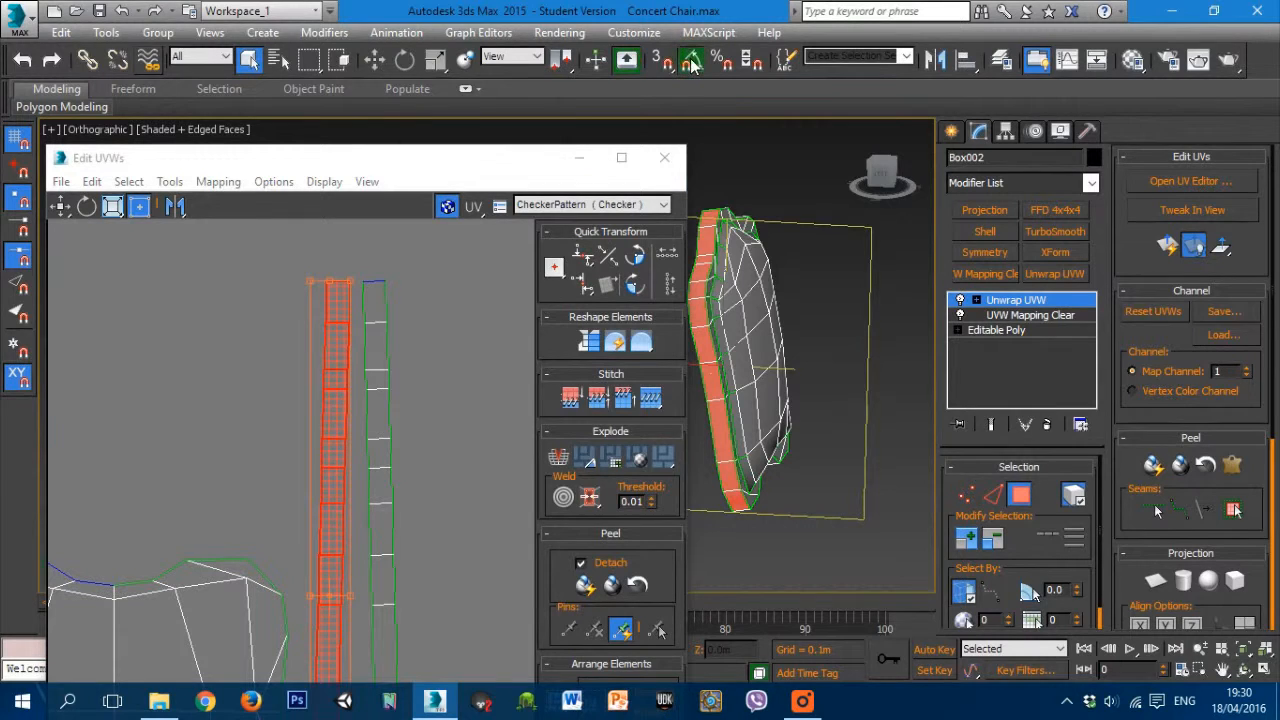
pyautogui.click(621, 157)
pyautogui.moveTo(568, 133); pyautogui.dragTo(561, 141)
# Step: Select the right rim strip shell and rotate it slightly so that it stands vertically
pyautogui.scroll(-2, 602, 262)
pyautogui.moveTo(636, 307); pyautogui.dragTo(608, 155, button='middle')
pyautogui.moveTo(628, 206); pyautogui.dragTo(644, 365, button='middle')
pyautogui.click(599, 257)
pyautogui.scroll(3, 618, 206)
pyautogui.moveTo(572, 112); pyautogui.dragTo(592, 118)
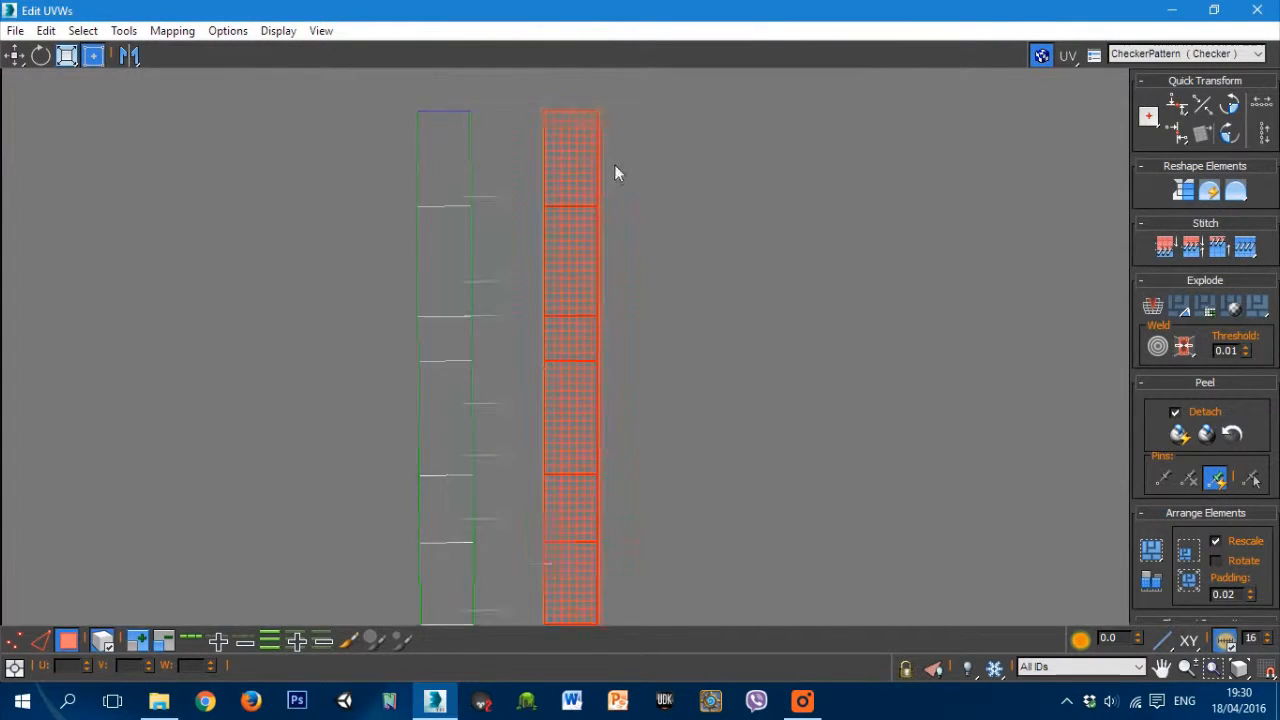
# Step: Select the upper panel shell and turn it upside down so that its peak points up
pyautogui.scroll(-5, 658, 272)
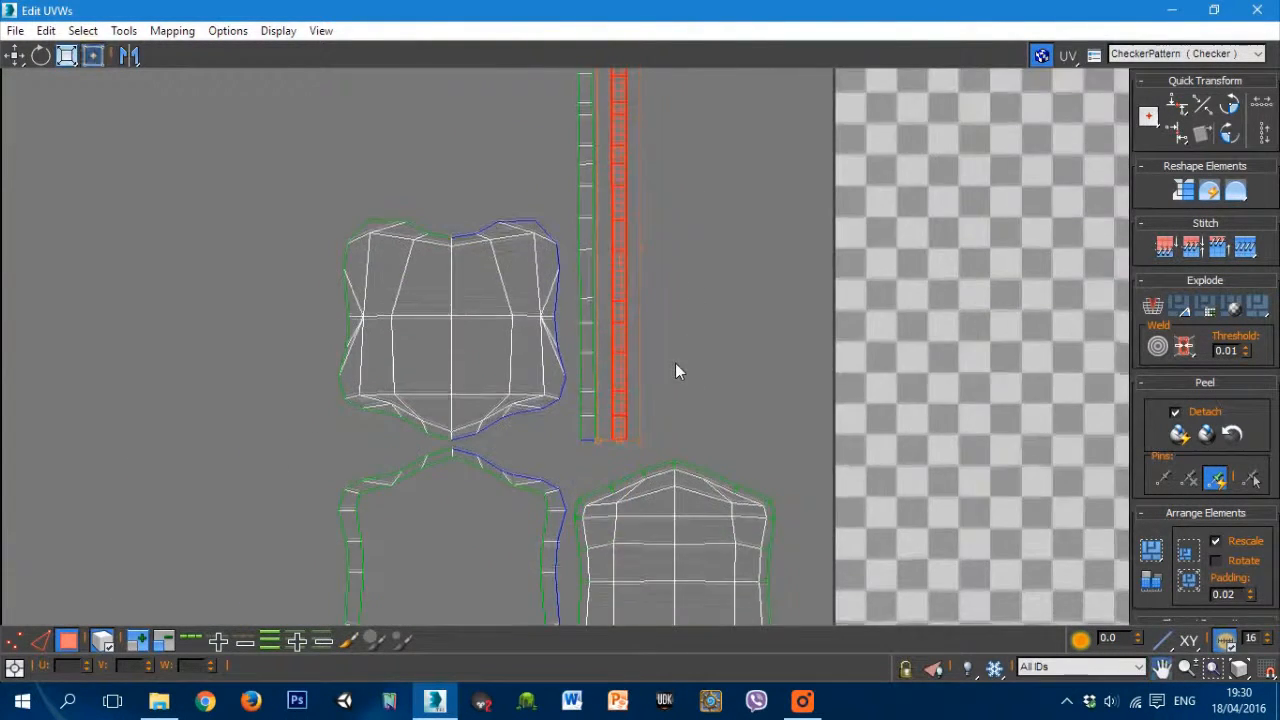
pyautogui.moveTo(675, 370); pyautogui.dragTo(683, 238, button='middle')
pyautogui.click(495, 220)
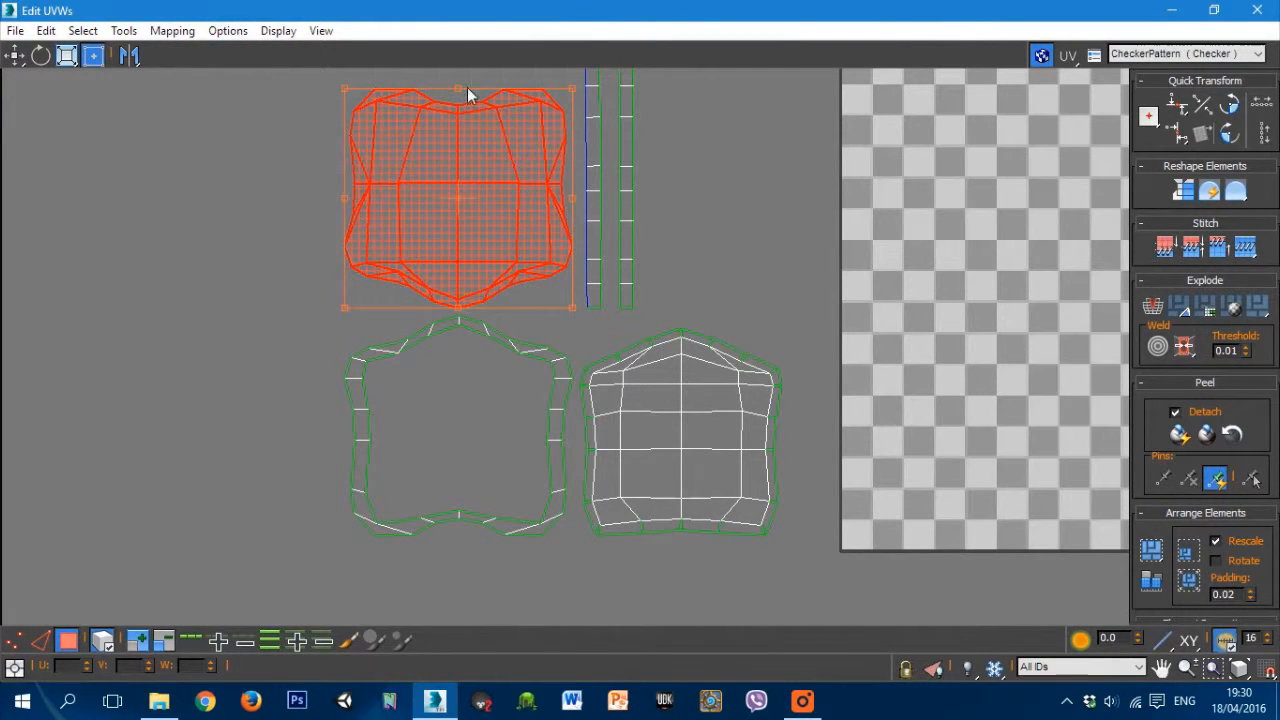
pyautogui.moveTo(476, 106); pyautogui.dragTo(471, 286)
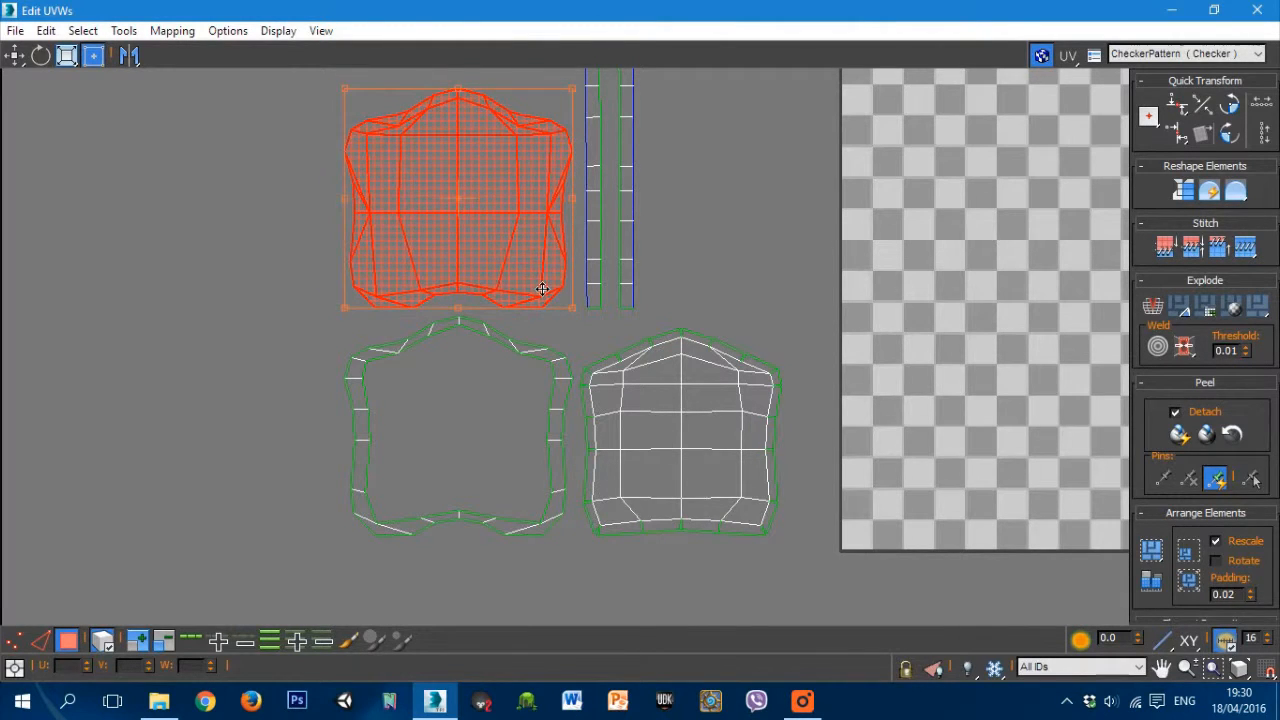
# Step: Select the ring-shaped rim shell and move it slightly down, clear of the panel shell above it
pyautogui.click(517, 346)
pyautogui.click(537, 365)
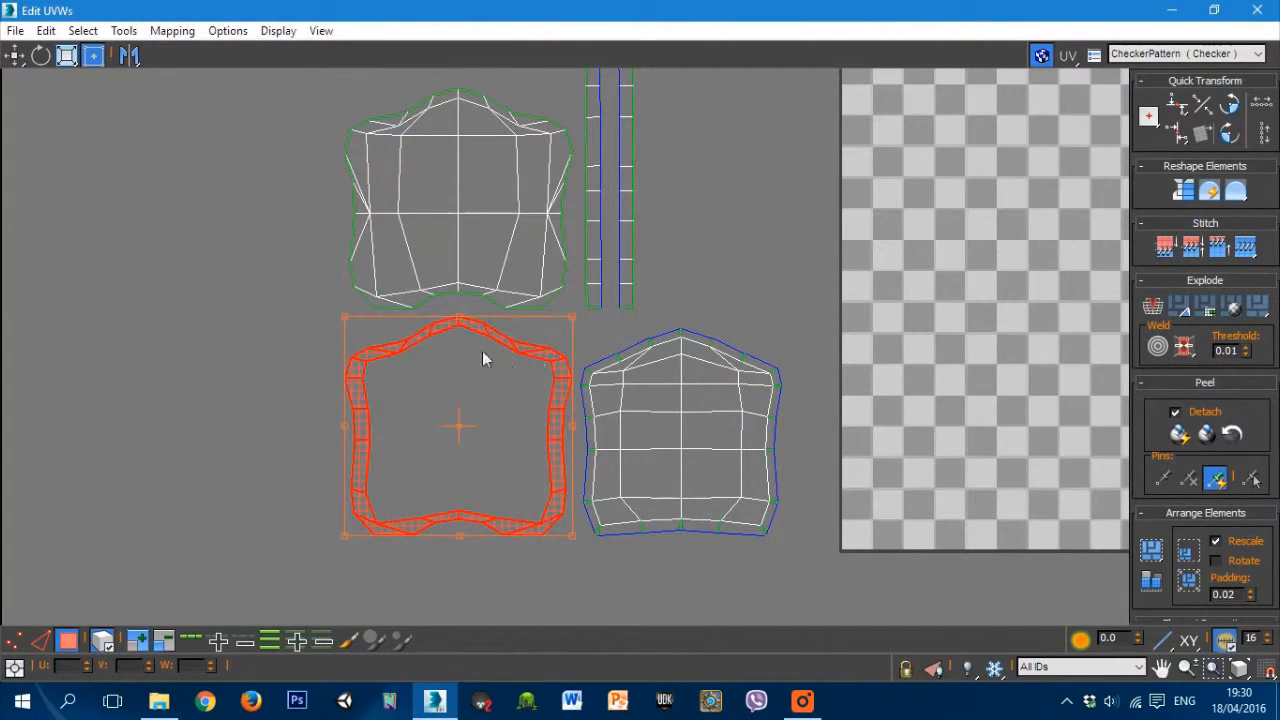
pyautogui.moveTo(495, 348); pyautogui.dragTo(484, 386)
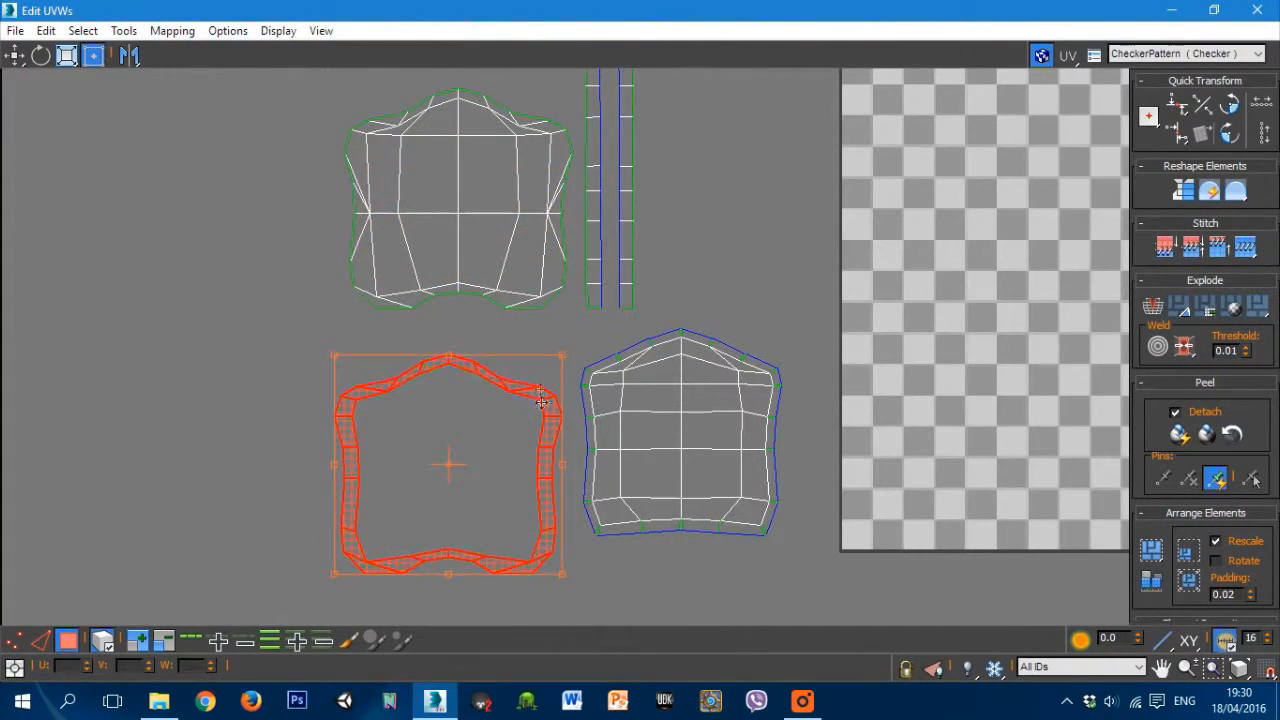
# Step: Examine which faces of the chair back the ring, upper panel and strip shells cover, using the model viewport
pyautogui.click(1213, 10)
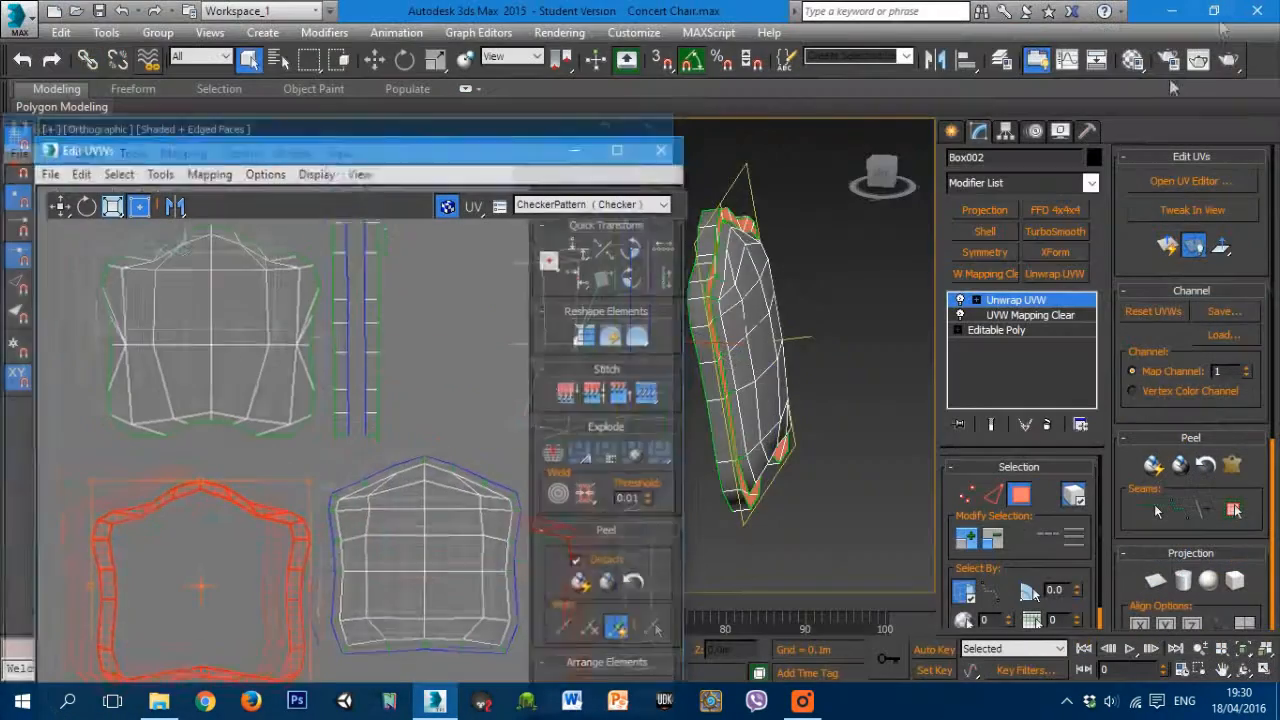
pyautogui.keyDown('alt'); pyautogui.moveTo(726, 320); pyautogui.dragTo(849, 285, button='middle'); pyautogui.keyUp('alt')
pyautogui.scroll(4, 764, 280)
pyautogui.click(850, 370)
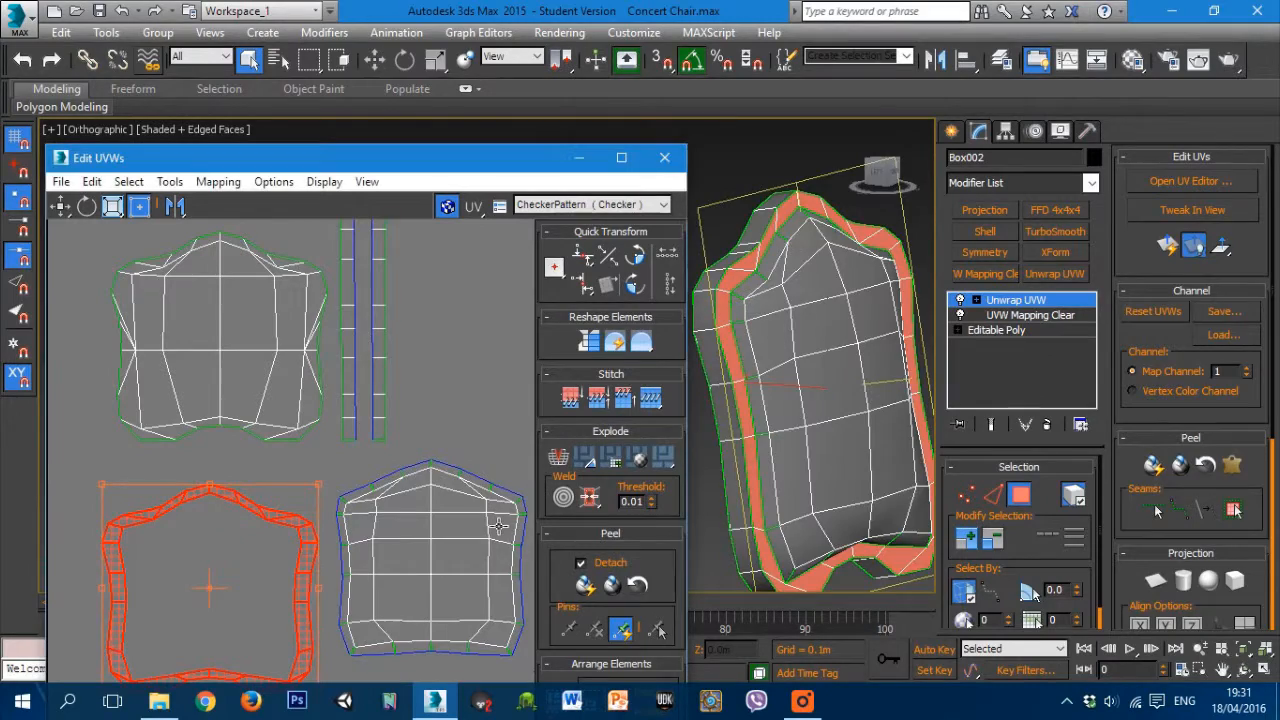
pyautogui.click(229, 324)
pyautogui.keyDown('alt'); pyautogui.moveTo(848, 372); pyautogui.dragTo(818, 385, button='middle'); pyautogui.keyUp('alt')
pyautogui.click(365, 380)
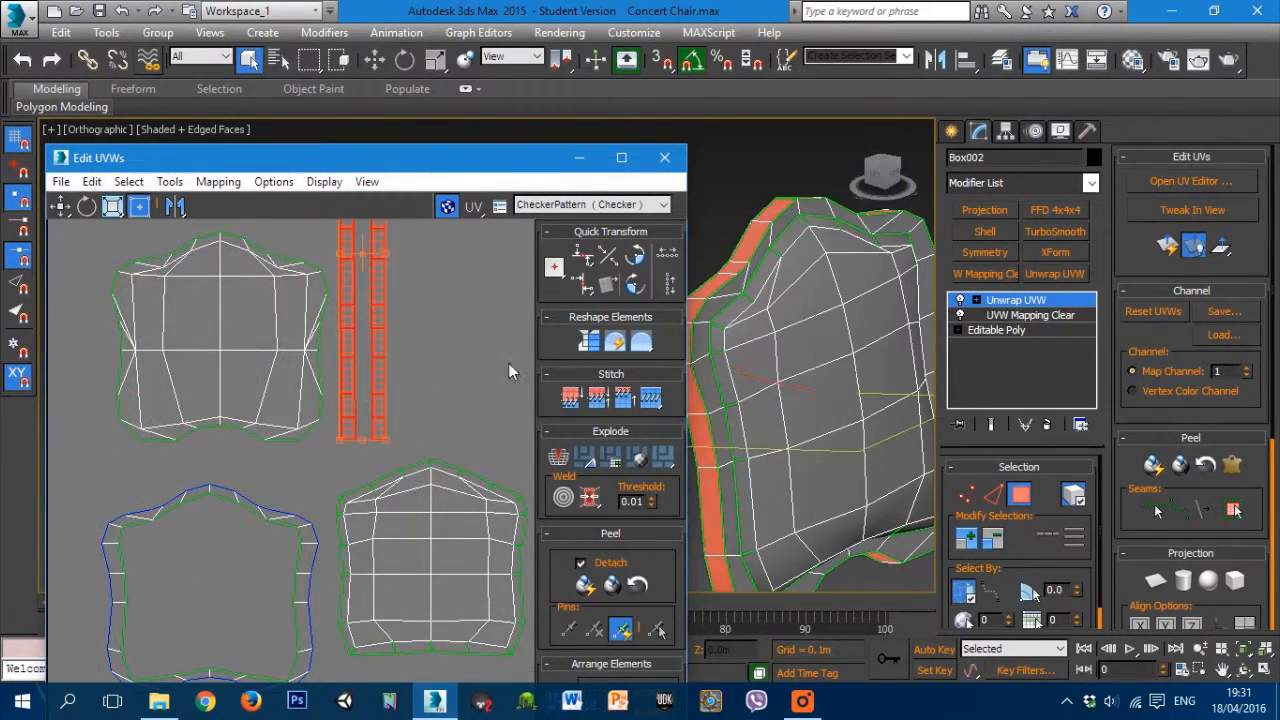
pyautogui.keyDown('alt'); pyautogui.moveTo(790, 320); pyautogui.dragTo(894, 384, button='middle'); pyautogui.keyUp('alt')
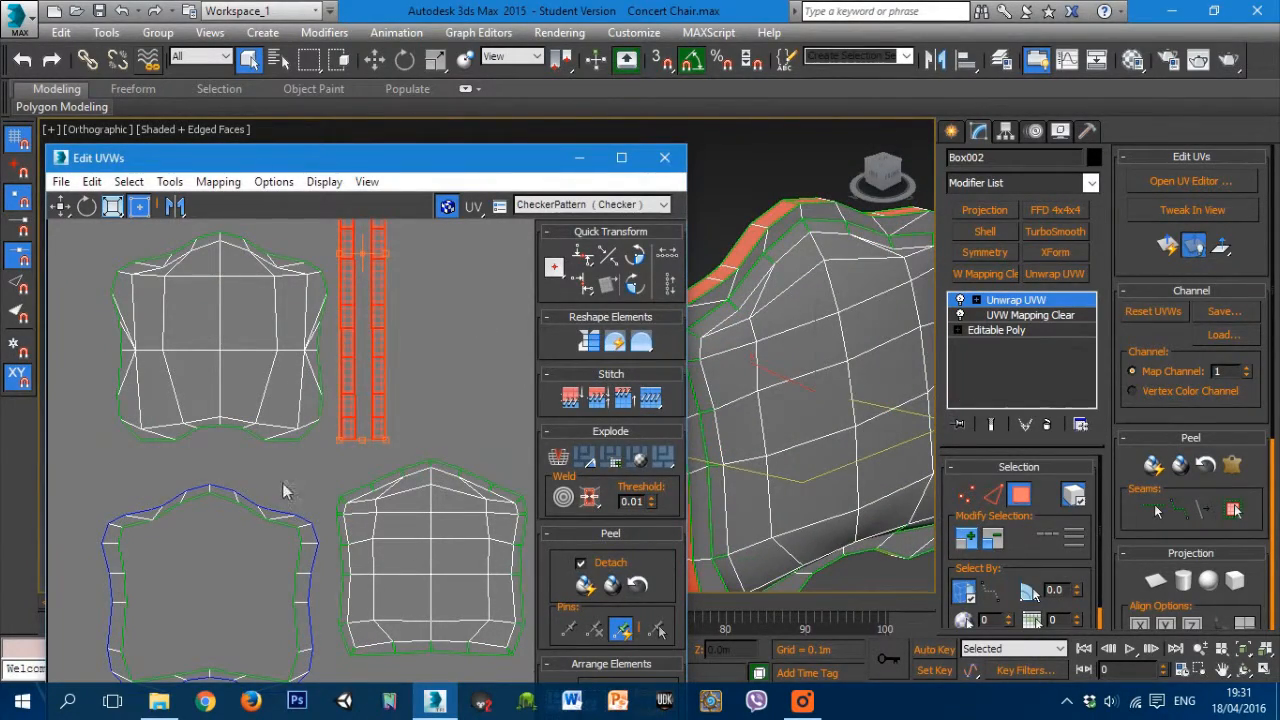
pyautogui.click(621, 157)
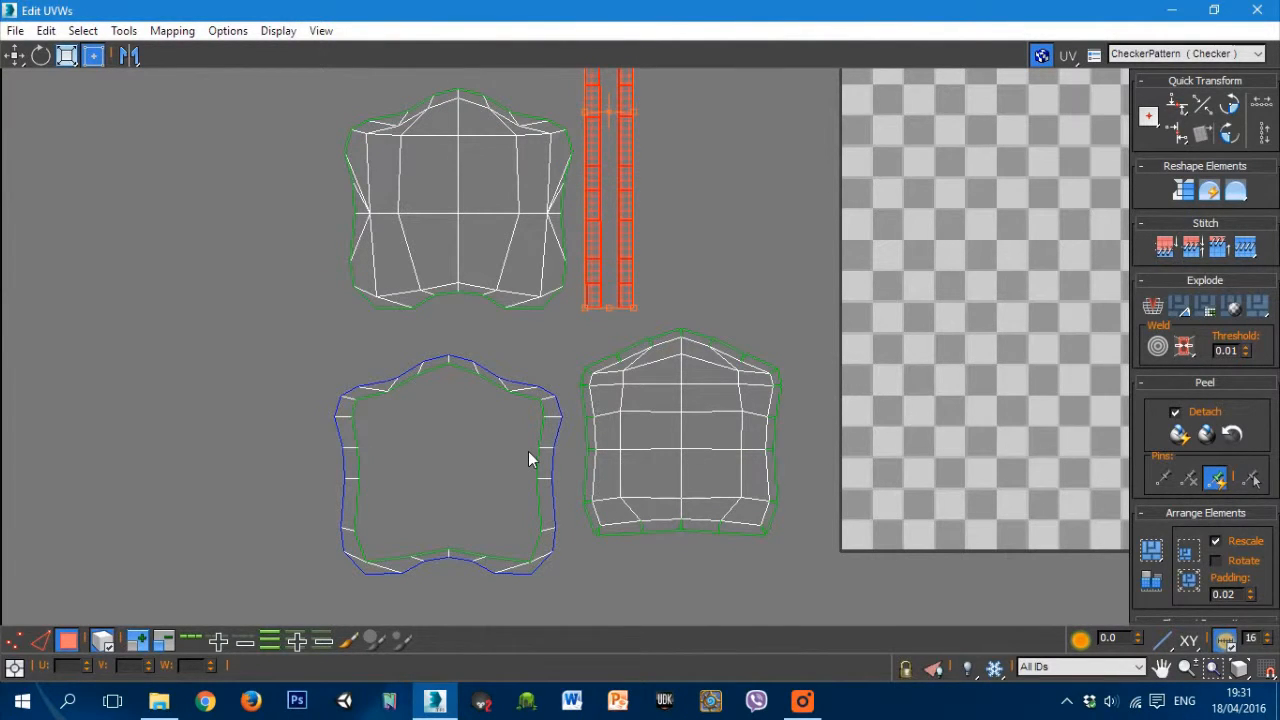
# Step: Select the ring-shaped rim shell and place it roughly over the upper panel shell
pyautogui.click(523, 402)
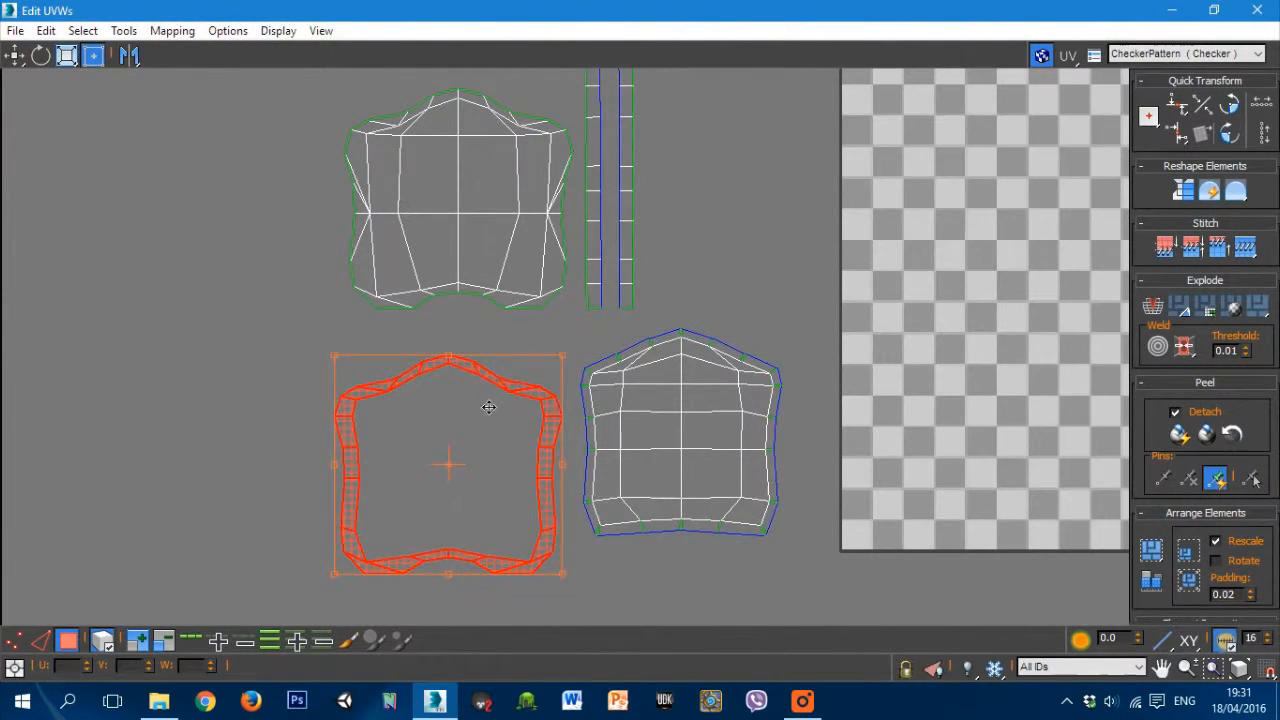
pyautogui.scroll(3, 458, 389)
pyautogui.moveTo(522, 386); pyautogui.dragTo(530, 87)
pyautogui.moveTo(565, 226); pyautogui.dragTo(587, 520, button='middle')
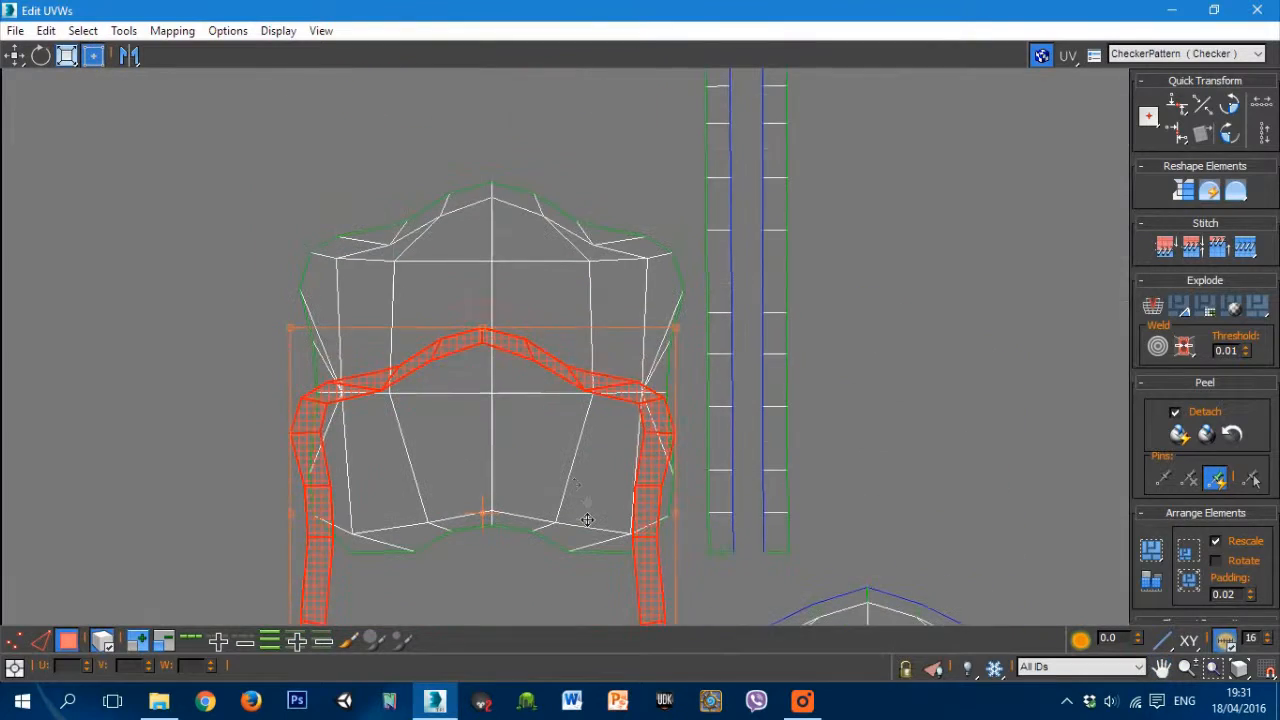
pyautogui.moveTo(586, 393); pyautogui.dragTo(587, 249)
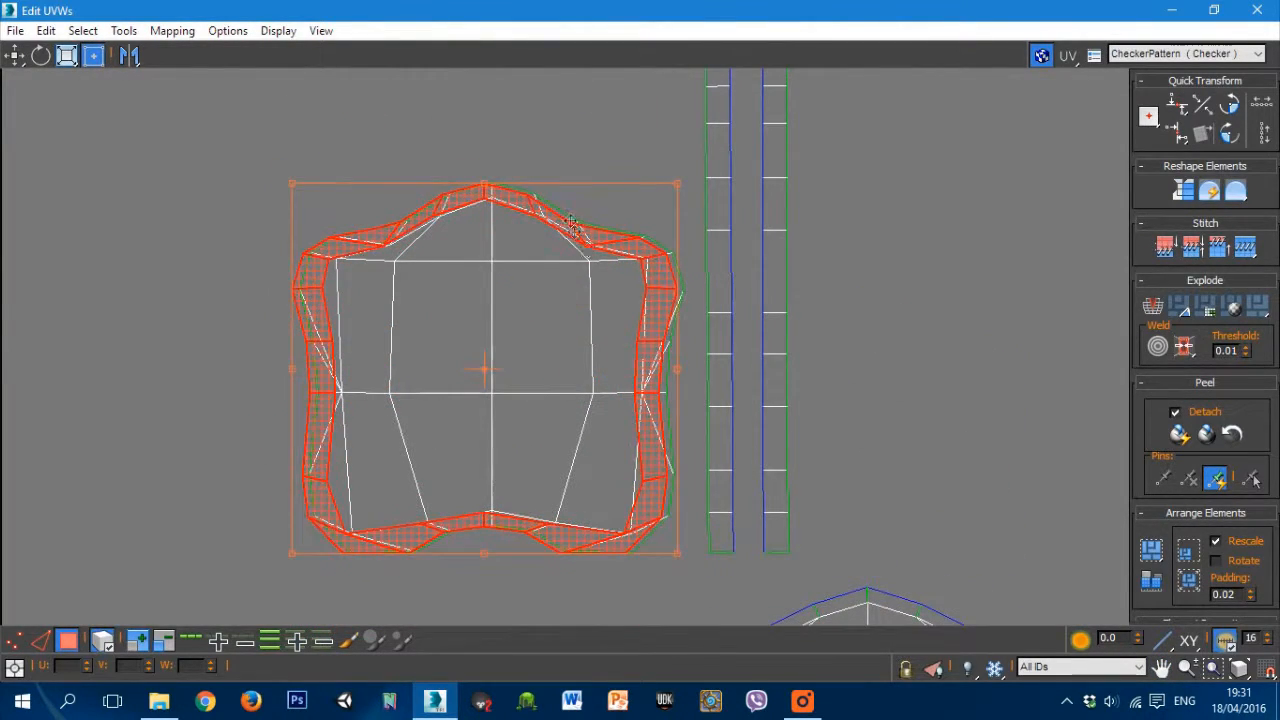
# Step: Nudge the ring shell until its peak and inner corners line up with the underlying panel shell
pyautogui.scroll(5, 651, 274)
pyautogui.scroll(5, 604, 269)
pyautogui.moveTo(569, 214); pyautogui.dragTo(629, 291, button='middle')
pyautogui.moveTo(627, 294)
pyautogui.mouseDown()
pyautogui.moveTo(603, 280)
pyautogui.moveTo(623, 290)
pyautogui.mouseUp()
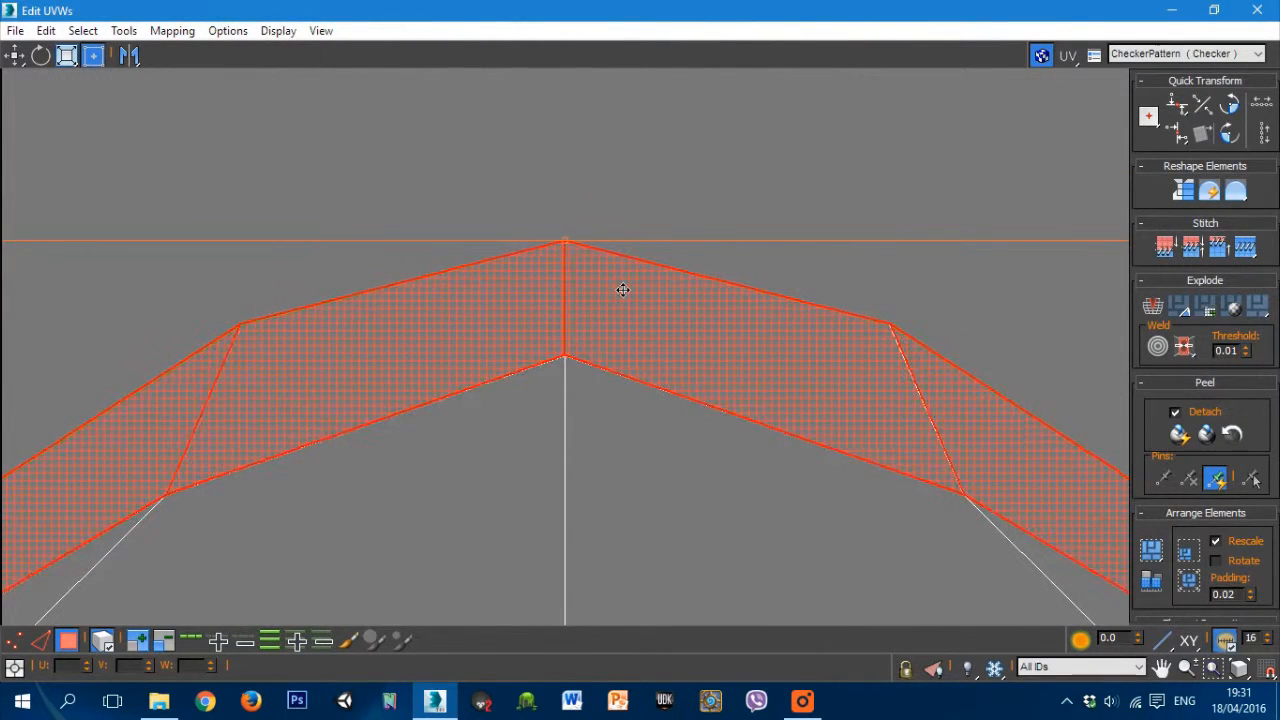
pyautogui.scroll(-3, 622, 290)
pyautogui.scroll(-4, 785, 539)
pyautogui.moveTo(785, 539); pyautogui.dragTo(611, 322, button='middle')
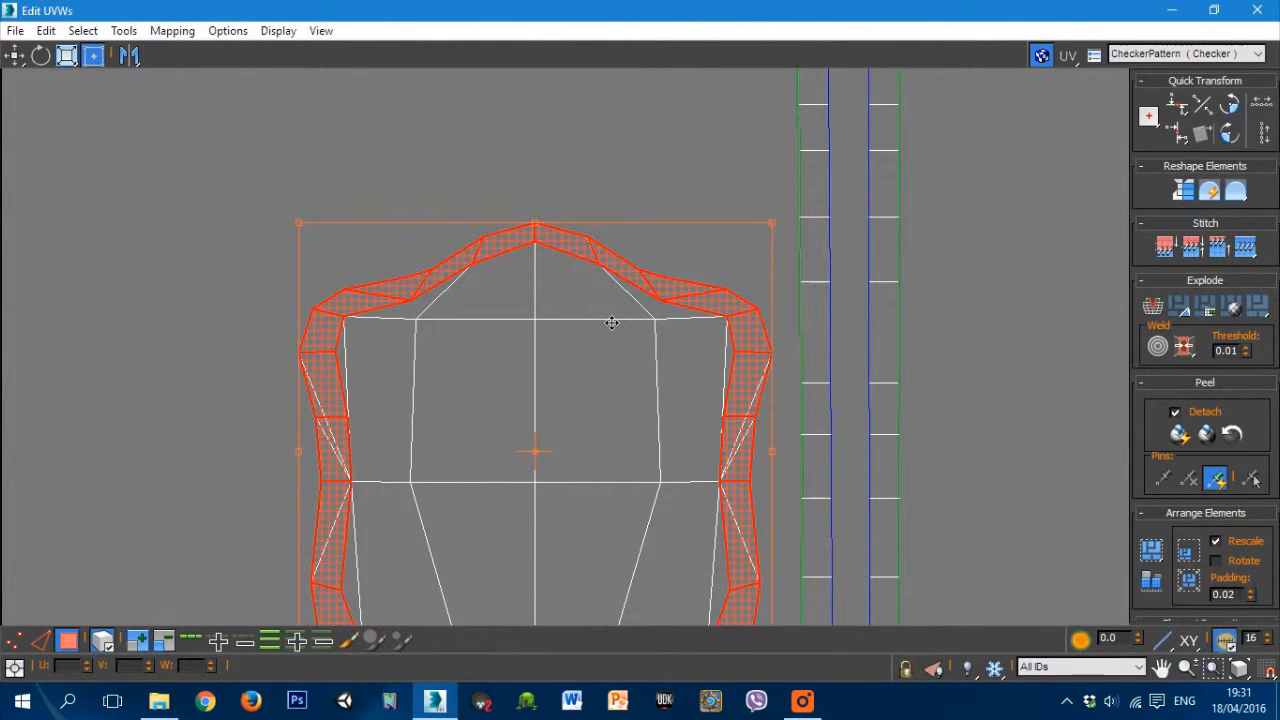
pyautogui.moveTo(694, 357); pyautogui.dragTo(724, 263, button='middle')
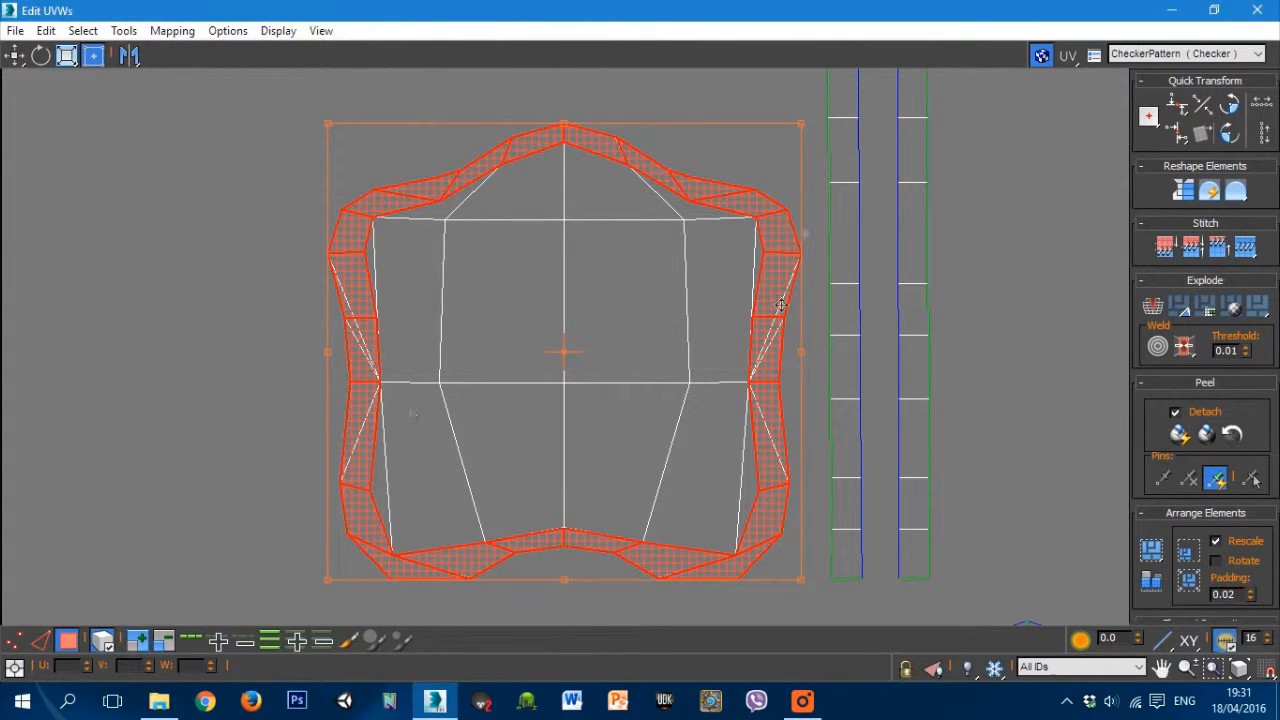
pyautogui.scroll(-2, 812, 412)
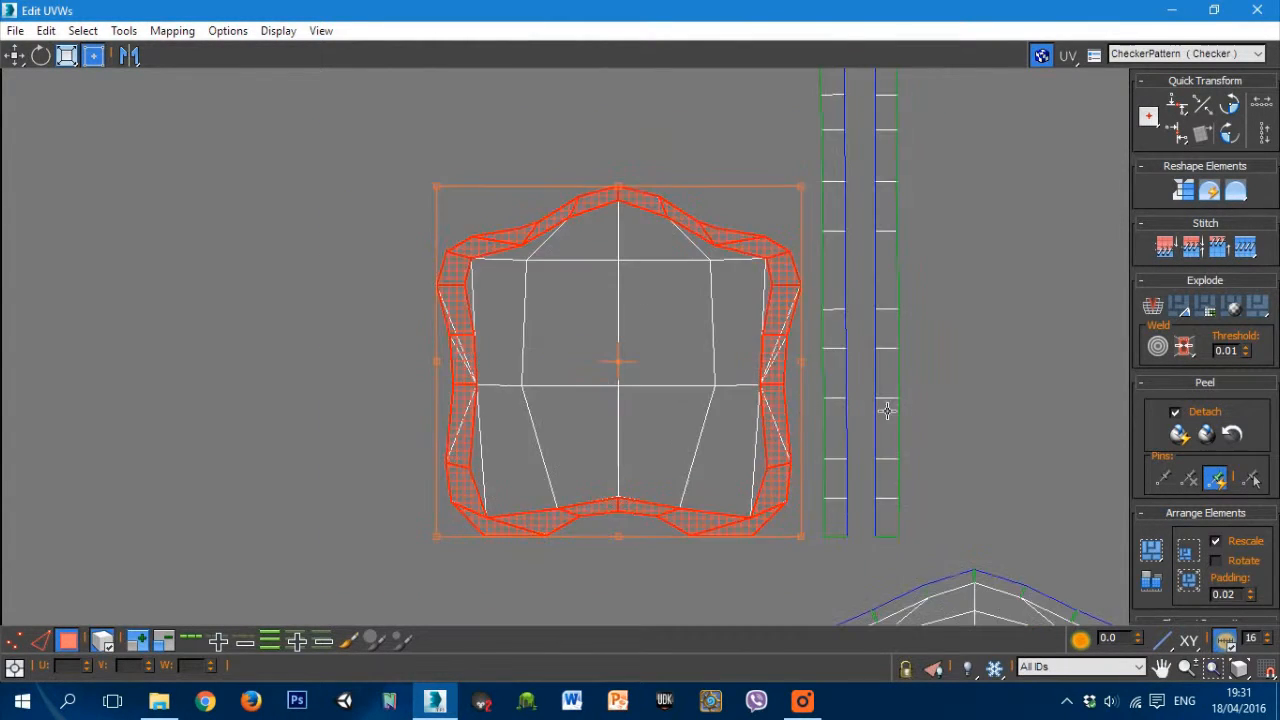
# Step: Select the right rim strip shell and stack it on the left strip shell with their ends aligned
pyautogui.moveTo(908, 403); pyautogui.dragTo(586, 490, button='middle')
pyautogui.click(569, 288)
pyautogui.moveTo(601, 196); pyautogui.dragTo(618, 480, button='middle')
pyautogui.scroll(3, 557, 382)
pyautogui.scroll(4, 619, 256)
pyautogui.moveTo(598, 250); pyautogui.dragTo(402, 247)
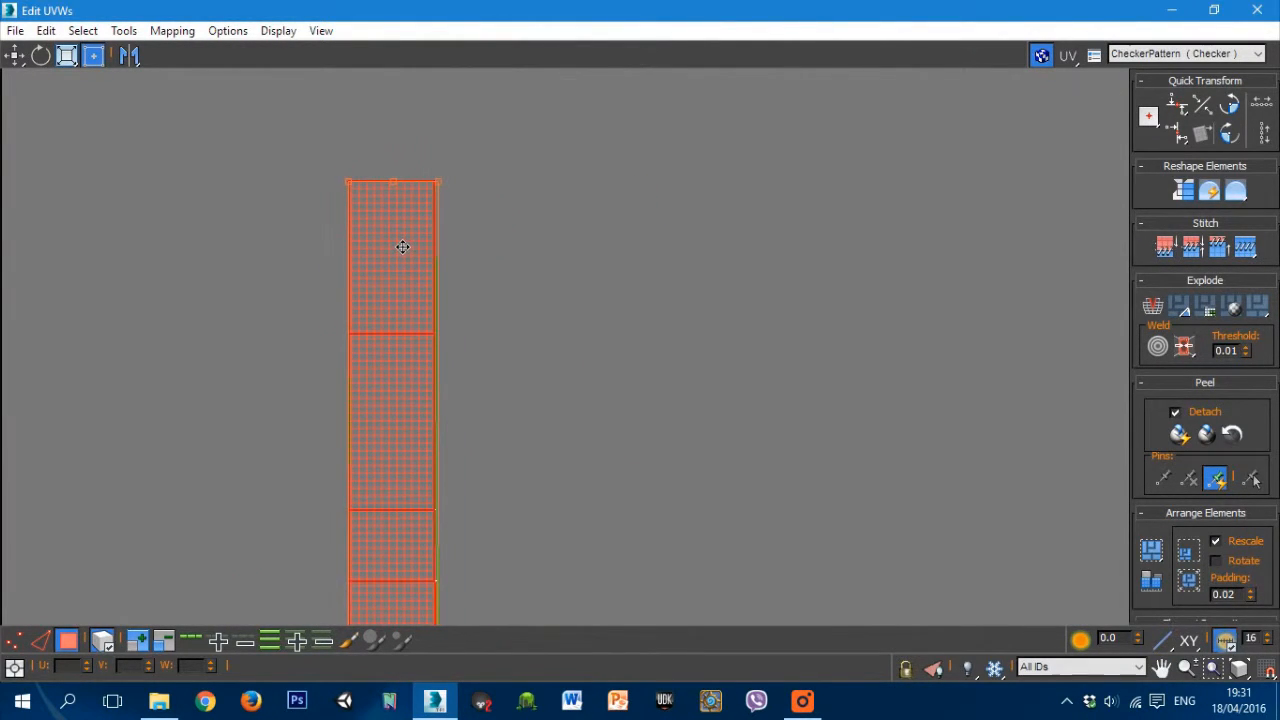
pyautogui.scroll(-6, 497, 281)
pyautogui.moveTo(550, 502); pyautogui.dragTo(570, 265, button='middle')
pyautogui.scroll(1, 520, 414)
pyautogui.scroll(5, 520, 414)
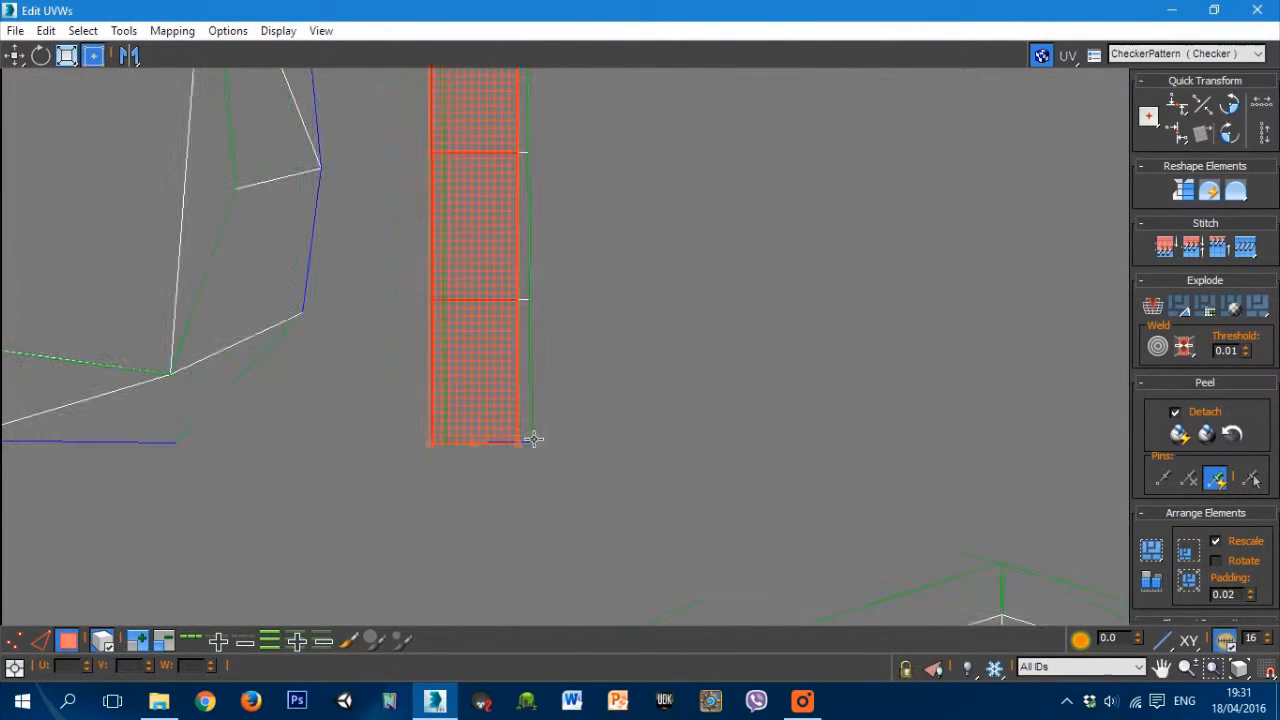
pyautogui.scroll(-5, 548, 440)
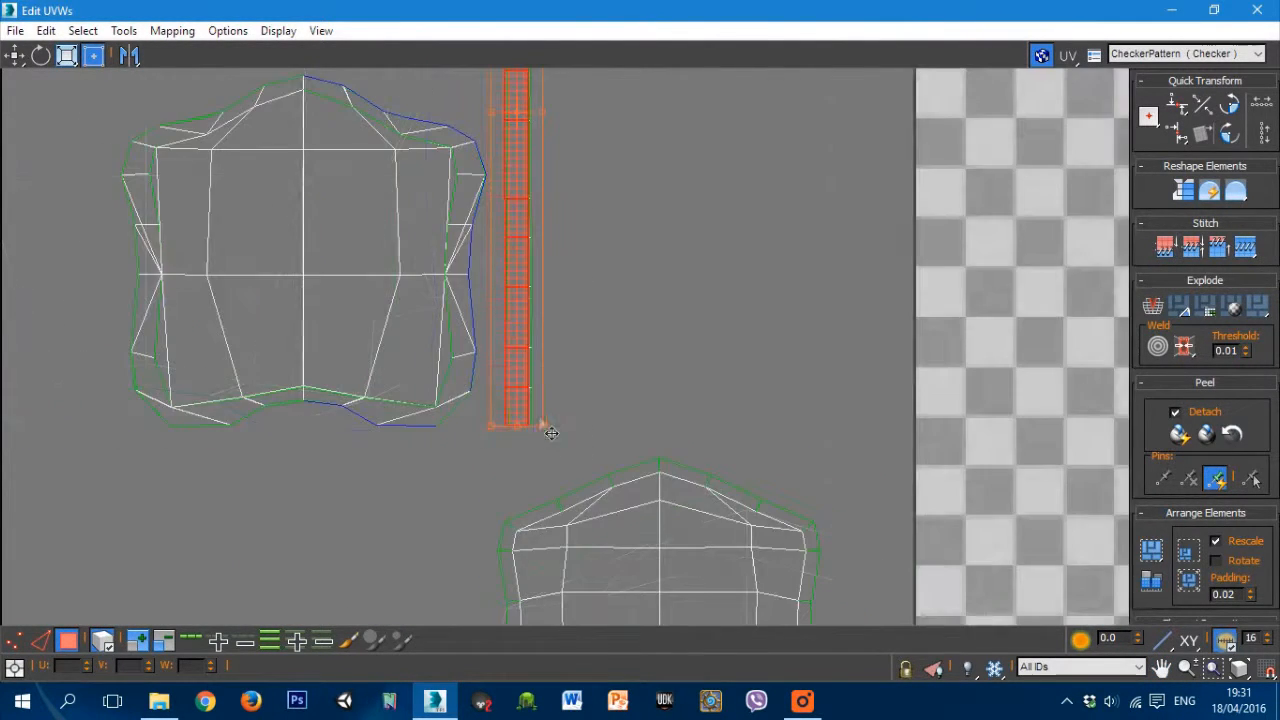
pyautogui.moveTo(557, 371); pyautogui.dragTo(563, 457, button='middle')
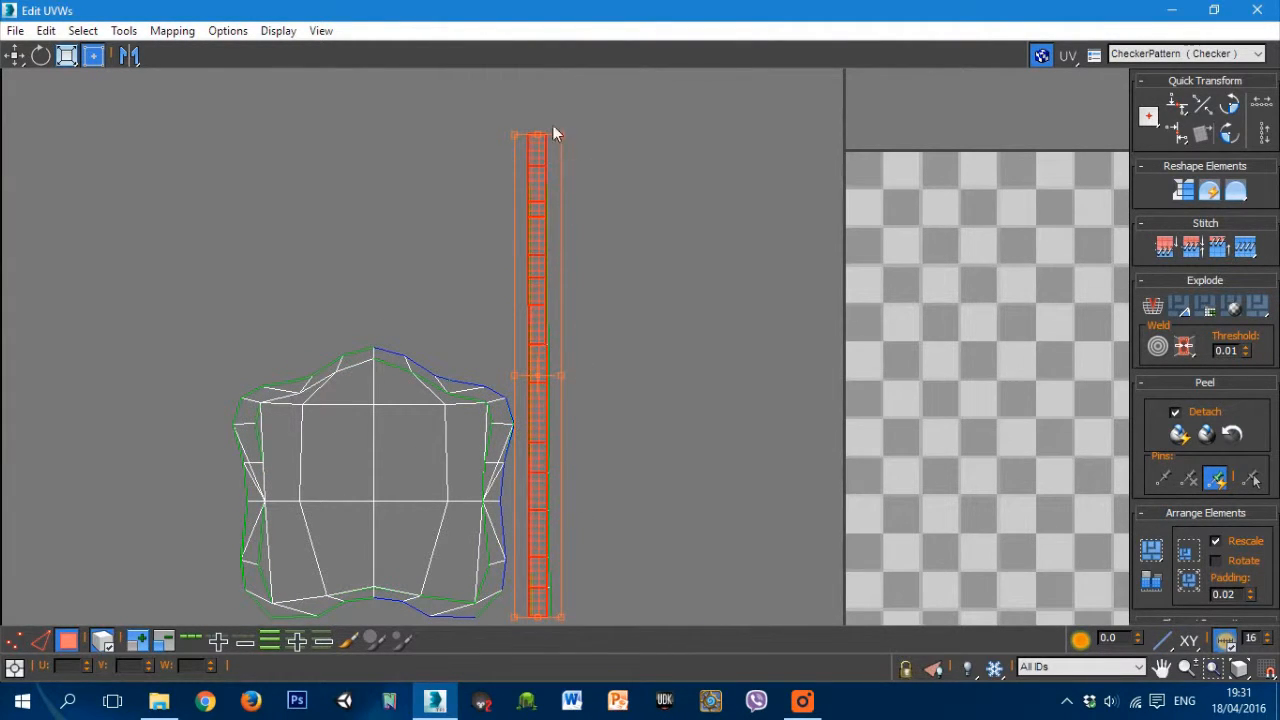
# Step: Move the remaining panel shell directly beneath the stacked panel, and move the stacked strips down level with its lower edge
pyautogui.moveTo(572, 555); pyautogui.dragTo(632, 294, button='middle')
pyautogui.click(714, 432)
pyautogui.moveTo(718, 434); pyautogui.dragTo(464, 374)
pyautogui.click(557, 275)
pyautogui.moveTo(557, 290); pyautogui.dragTo(577, 509)
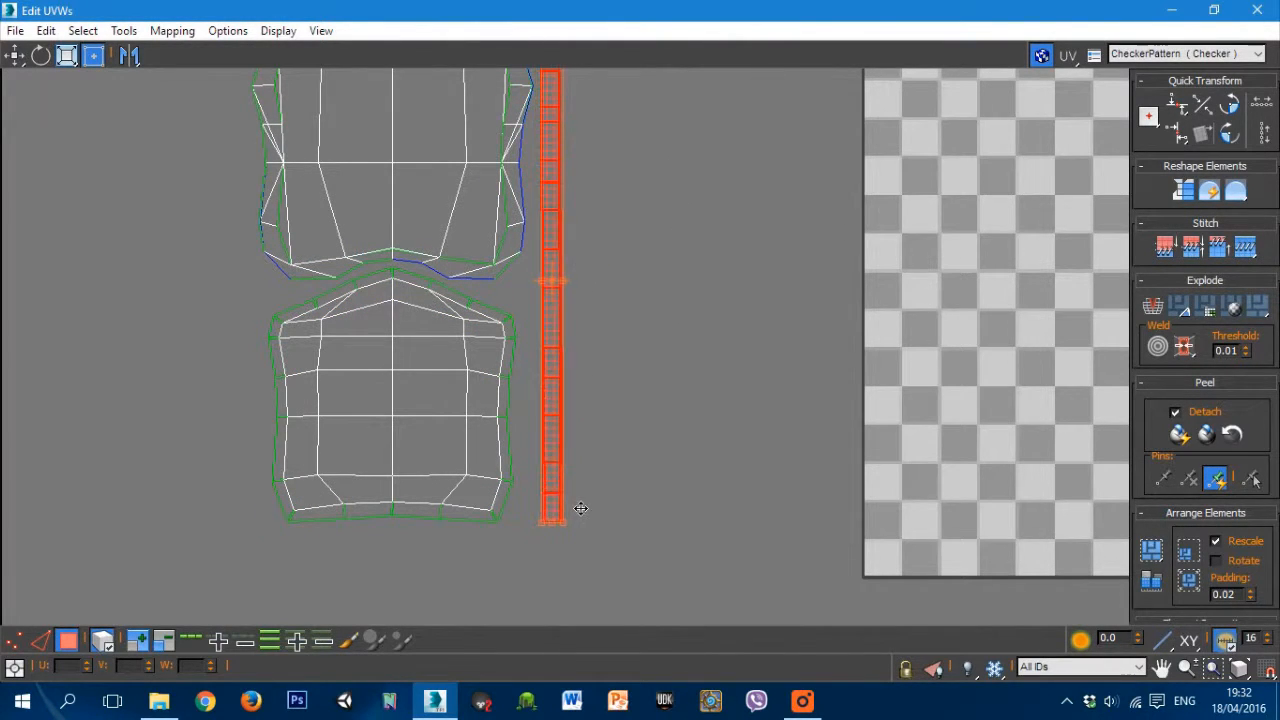
# Step: Select all the shells together and move them into the lower-right corner of the checkered tile
pyautogui.scroll(-3, 588, 445)
pyautogui.scroll(1, 611, 406)
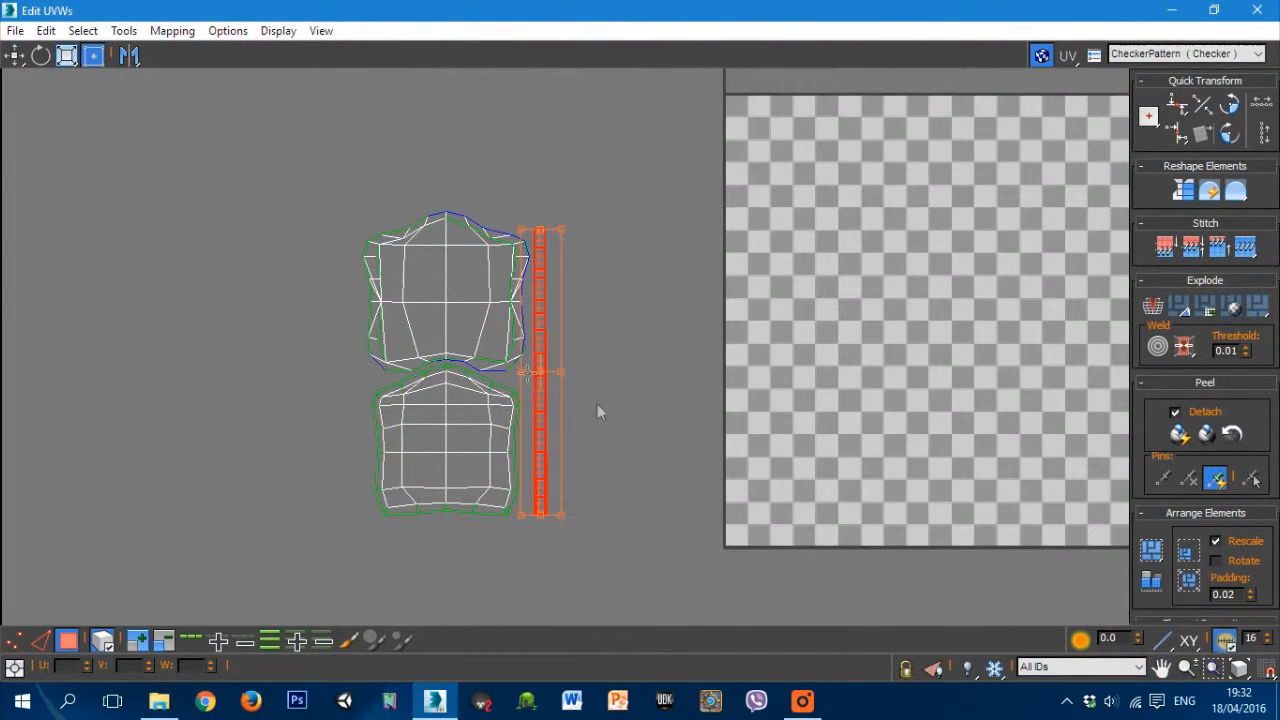
pyautogui.scroll(-1, 621, 405)
pyautogui.moveTo(627, 246); pyautogui.dragTo(466, 480)
pyautogui.moveTo(529, 433); pyautogui.dragTo(1017, 497)
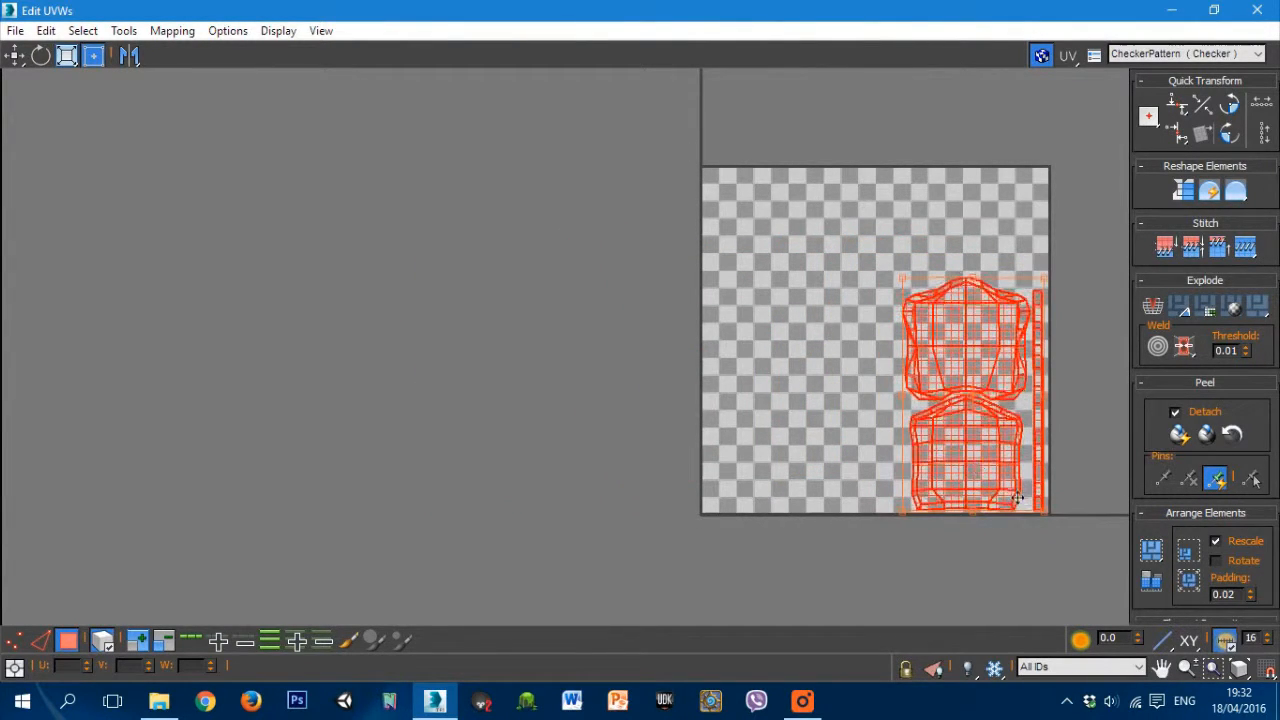
# Step: Scale all the shells down proportionally to about two thirds of their size
pyautogui.moveTo(1017, 497); pyautogui.dragTo(589, 444, button='middle')
pyautogui.scroll(2, 590, 218)
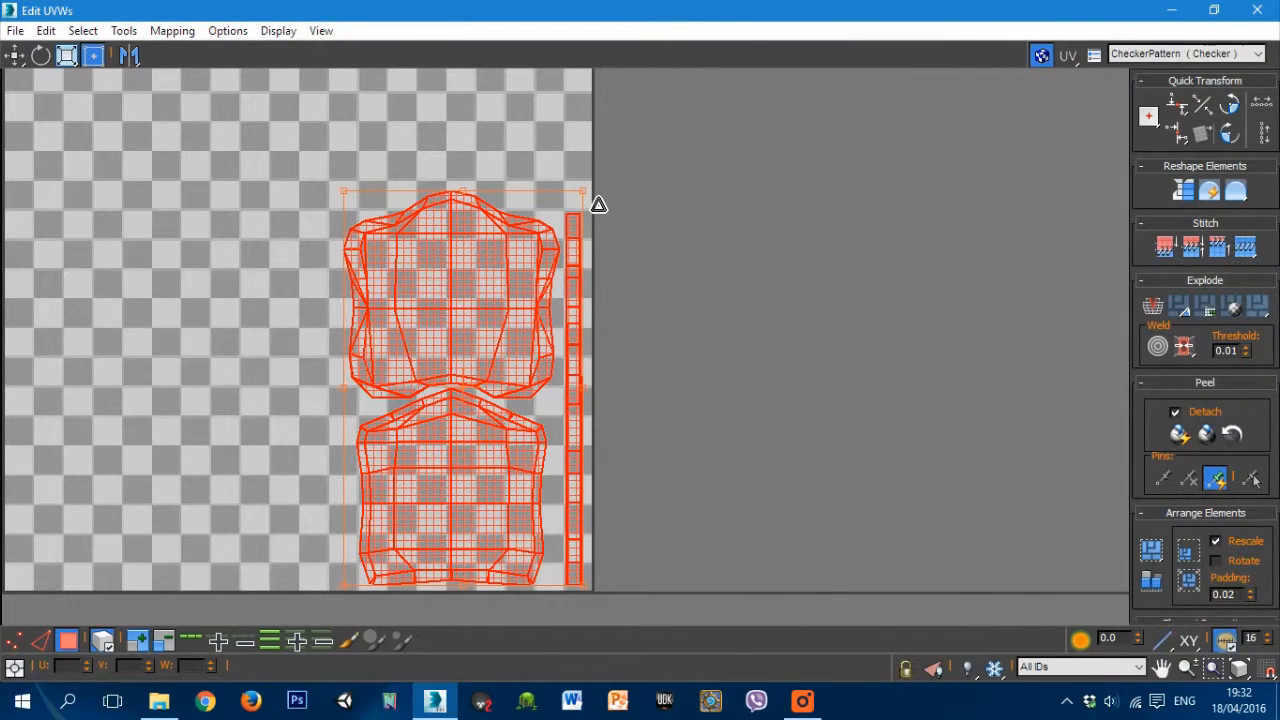
pyautogui.moveTo(598, 204); pyautogui.dragTo(684, 216)
pyautogui.moveTo(606, 198); pyautogui.dragTo(510, 410)
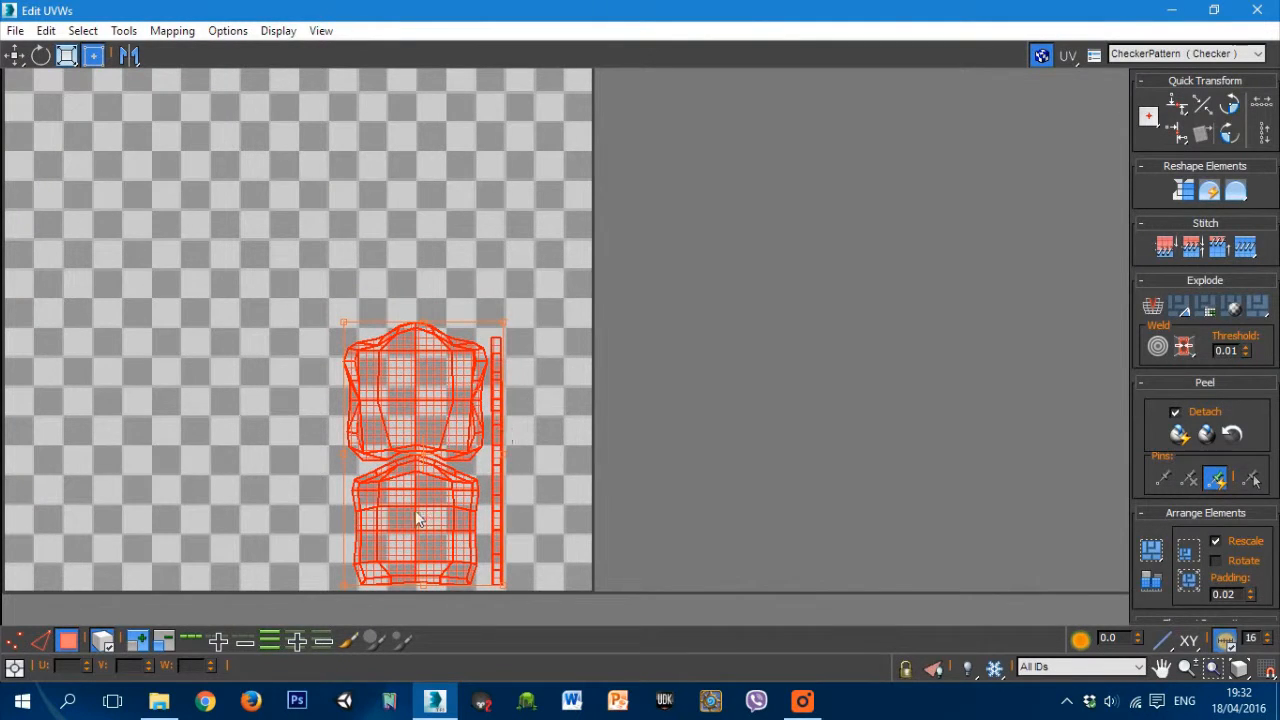
# Step: Move the scaled shells just outside the checkered tile, beside its lower-right corner, and clear the selection
pyautogui.moveTo(455, 549); pyautogui.dragTo(711, 554)
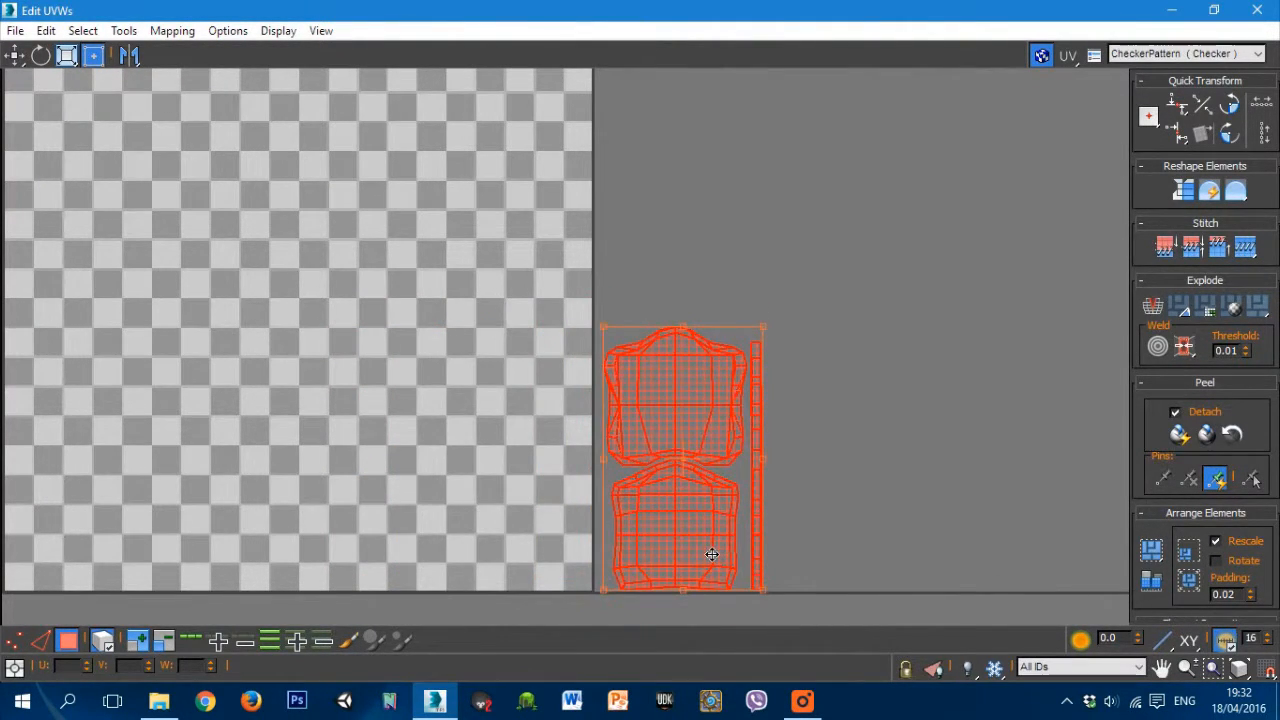
pyautogui.scroll(-3, 763, 512)
pyautogui.moveTo(735, 487); pyautogui.dragTo(665, 477, button='middle')
pyautogui.click(669, 347)
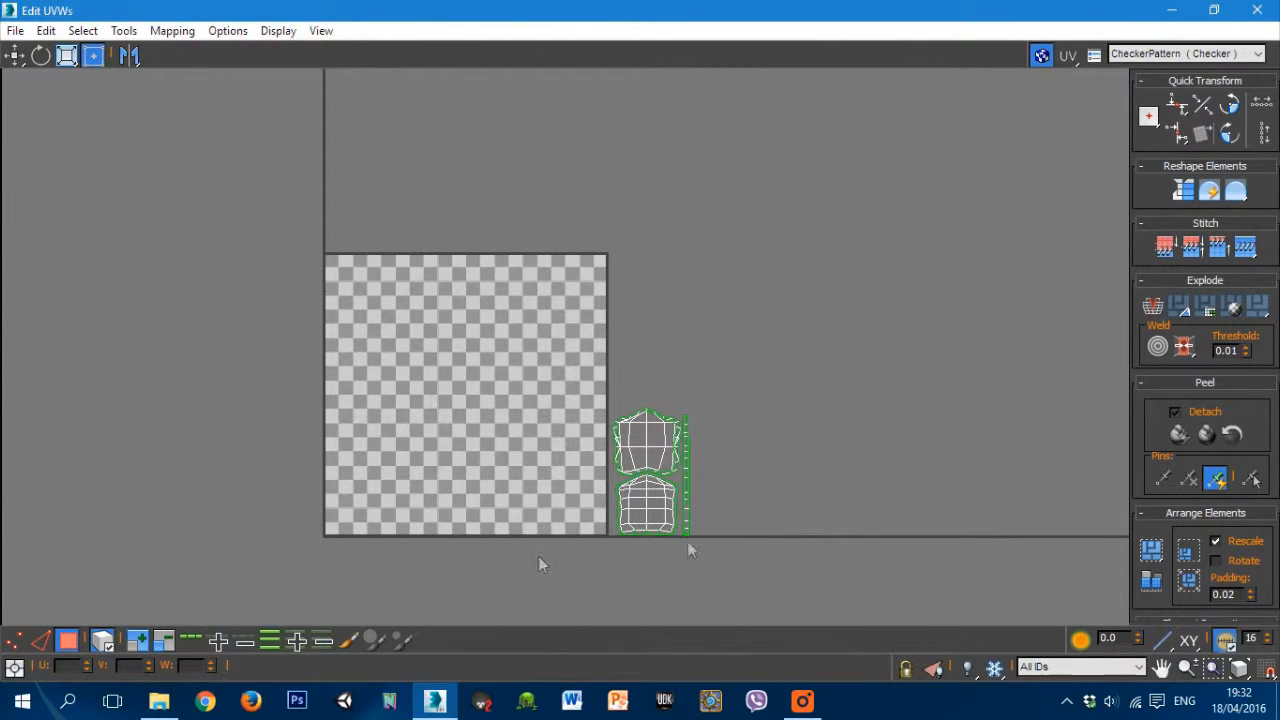
# Step: Close the UV editor and leave the polygon sub-object level of the Unwrap UVW modifier
pyautogui.click(1213, 10)
pyautogui.click(665, 158)
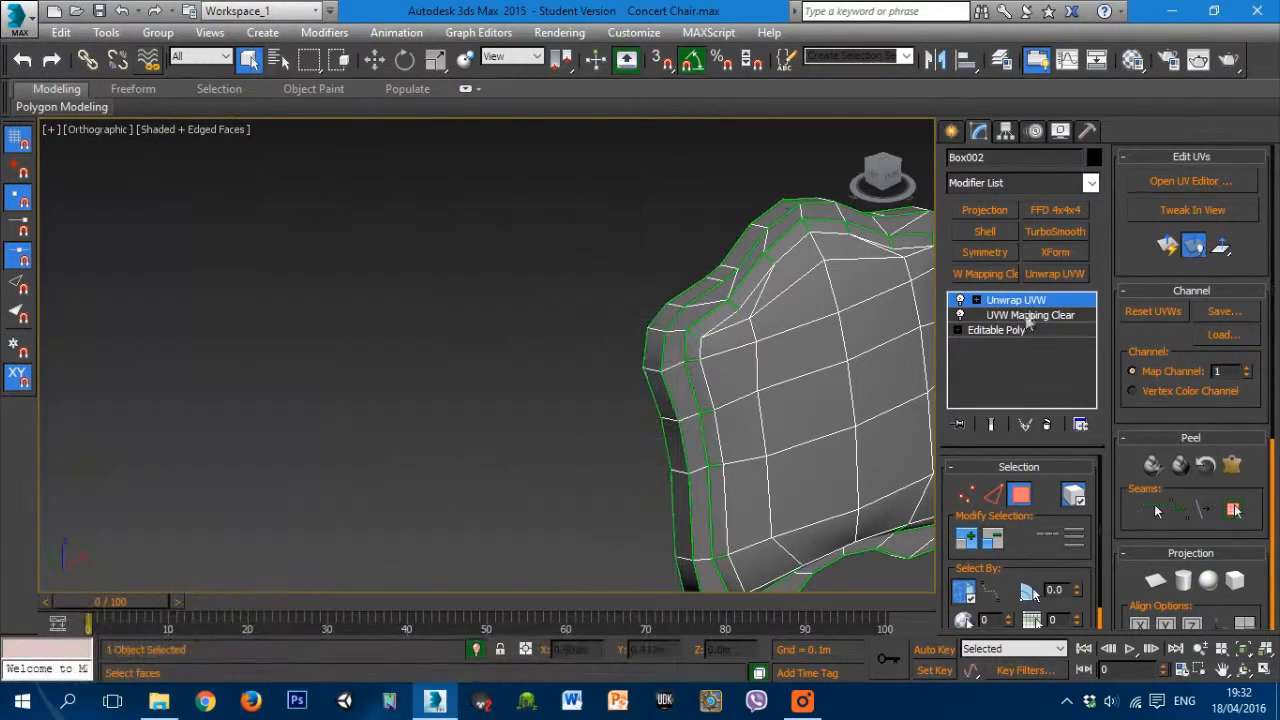
pyautogui.click(1027, 301)
pyautogui.scroll(-3, 719, 271)
# Step: Unhide all the chair's objects and select the front support of the near armrest
pyautogui.rightClick(747, 387)
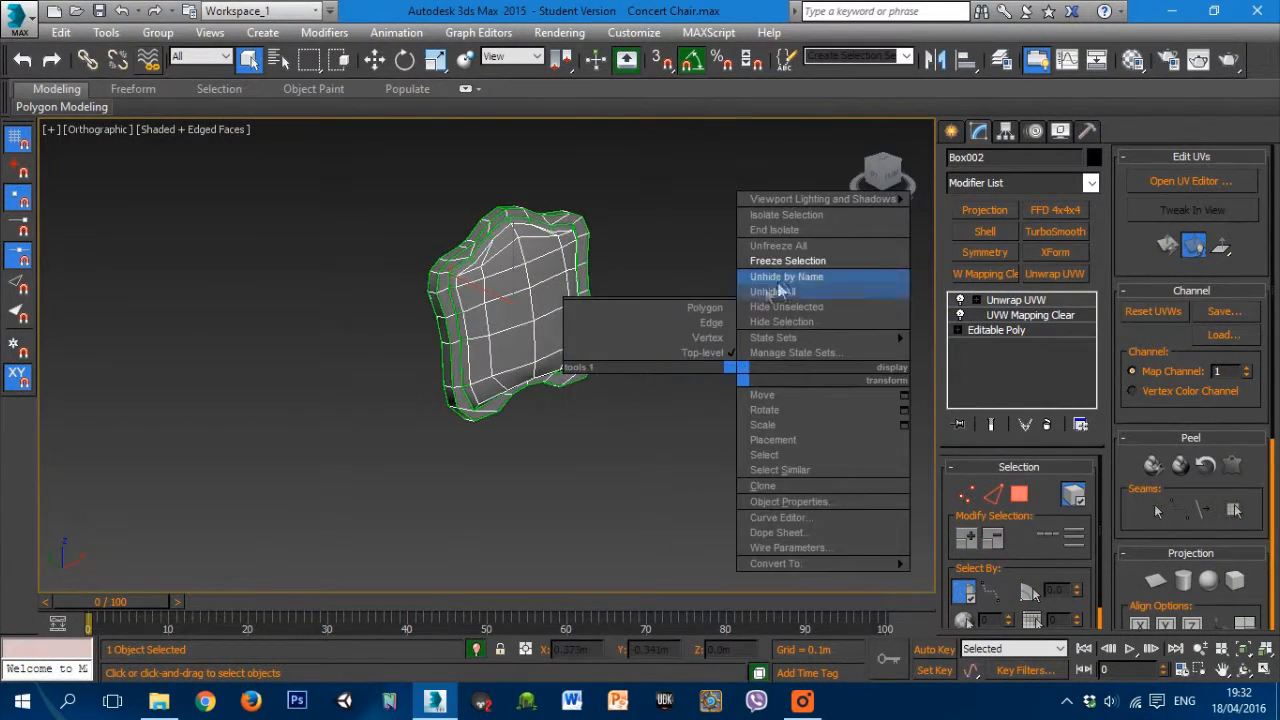
pyautogui.click(776, 288)
pyautogui.scroll(-2, 665, 257)
pyautogui.keyDown('alt'); pyautogui.moveTo(742, 300); pyautogui.dragTo(770, 312, button='middle'); pyautogui.keyUp('alt')
pyautogui.click(609, 386)
pyautogui.moveTo(748, 432)
pyautogui.keyDown('alt'); pyautogui.mouseDown(button='middle')
pyautogui.moveTo(698, 440)
pyautogui.moveTo(762, 450)
pyautogui.mouseUp(button='middle'); pyautogui.keyUp('alt')
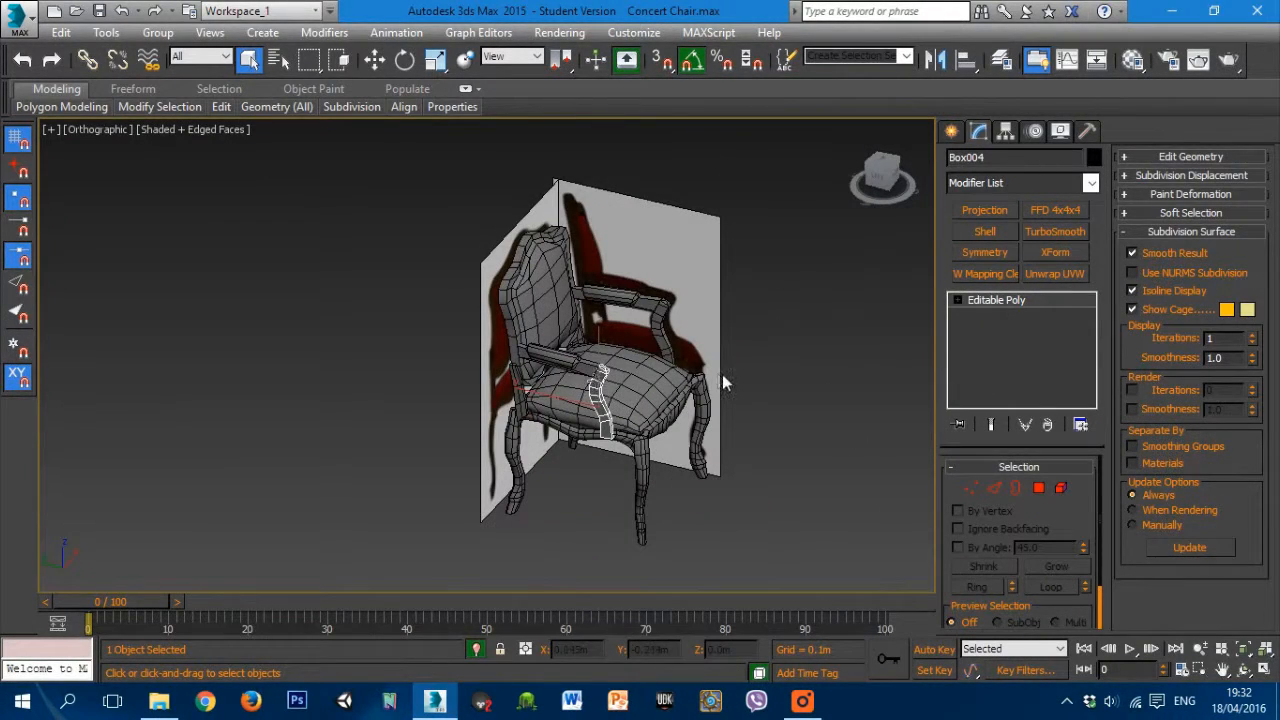